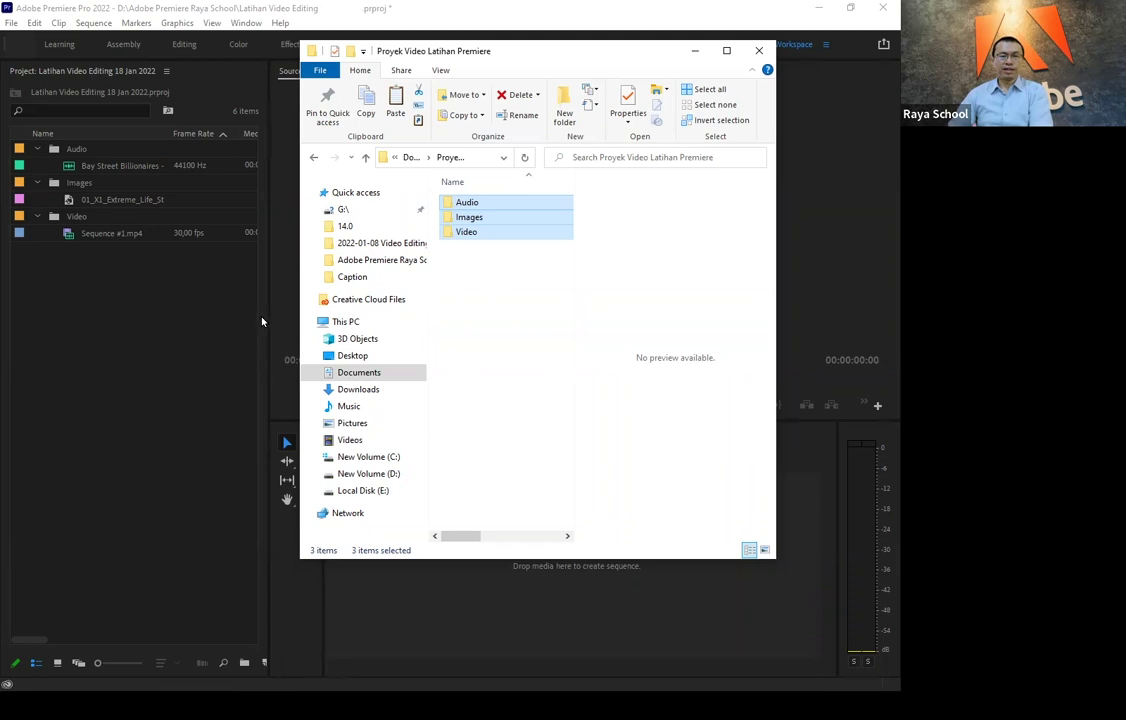
# Step: Narrow the Project panel by dragging its right divider to the left
pyautogui.moveTo(265, 319); pyautogui.dragTo(213, 321)
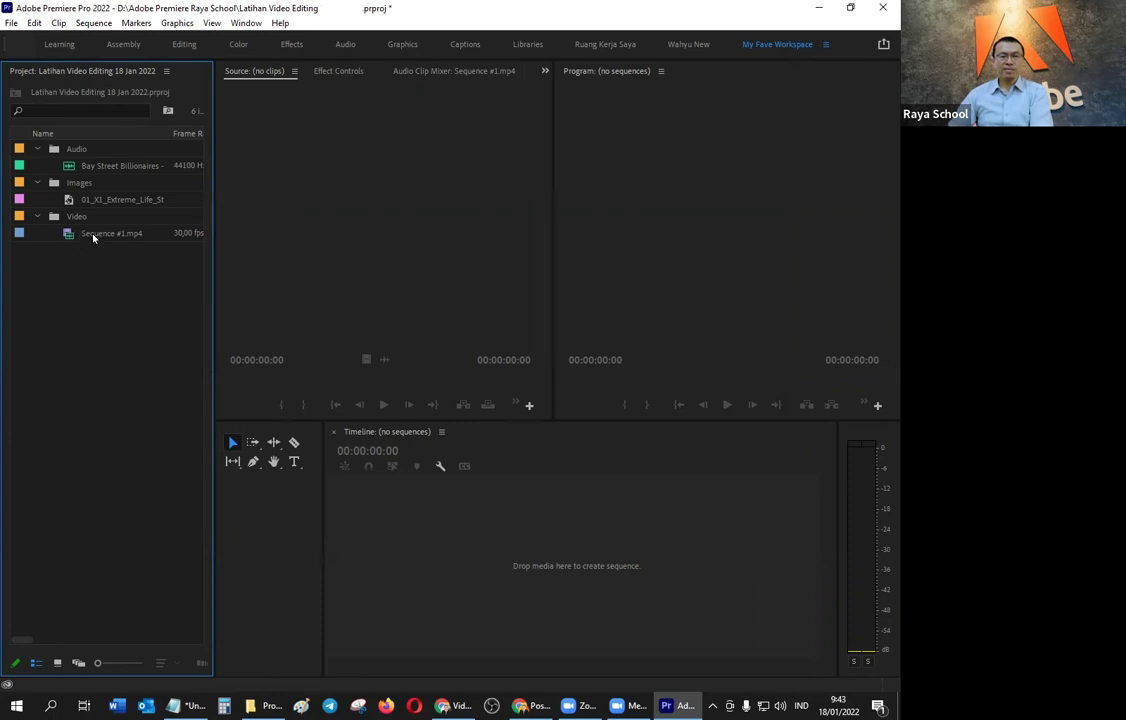
# Step: Build Sequence #1 from the Sequence #1.mp4 clip on V1/A1 and widen the timeline panel
pyautogui.moveTo(93, 237); pyautogui.dragTo(326, 558)
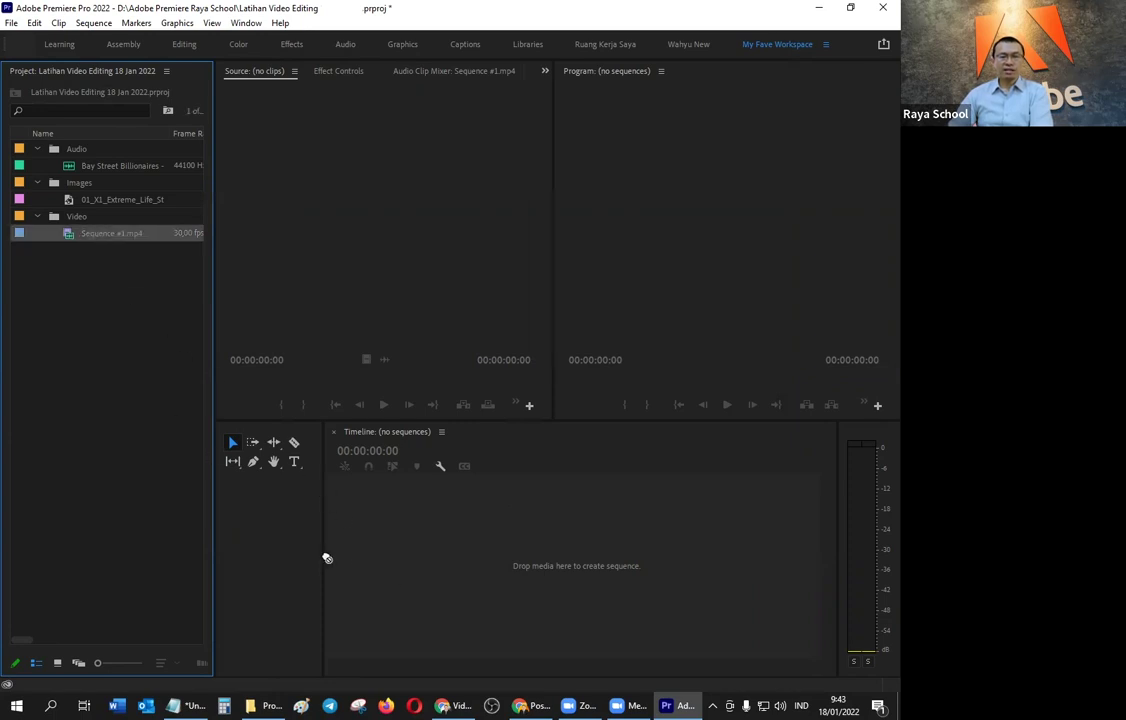
pyautogui.moveTo(330, 558); pyautogui.dragTo(333, 558)
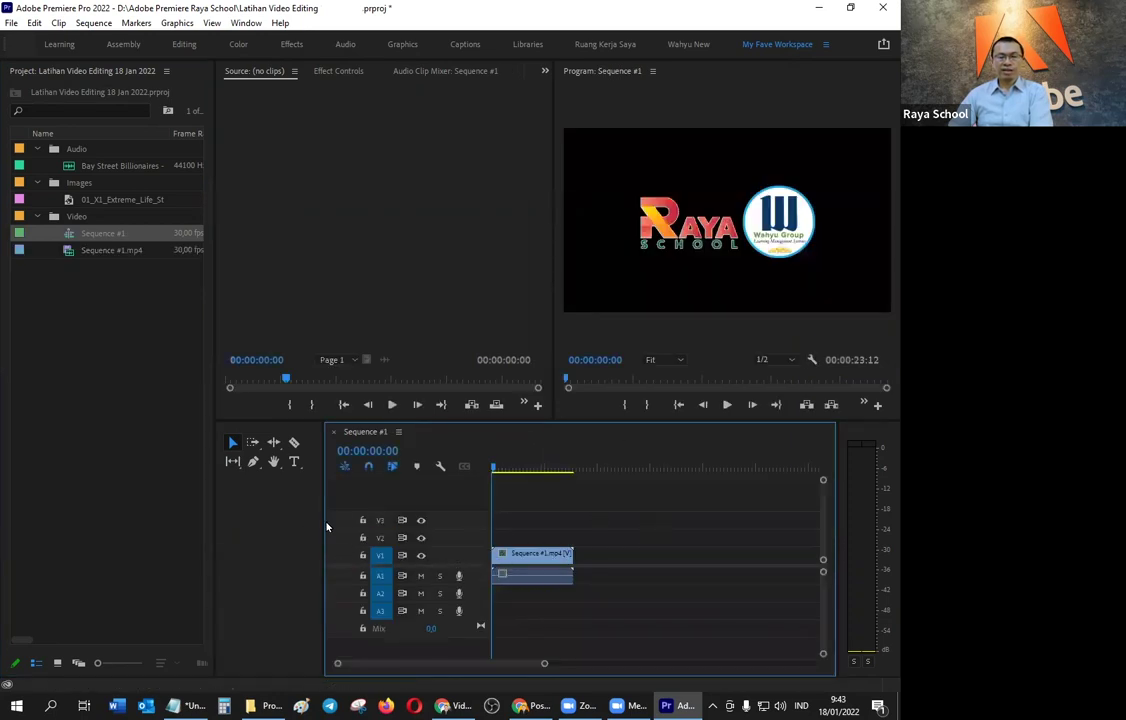
pyautogui.moveTo(324, 524); pyautogui.dragTo(258, 541)
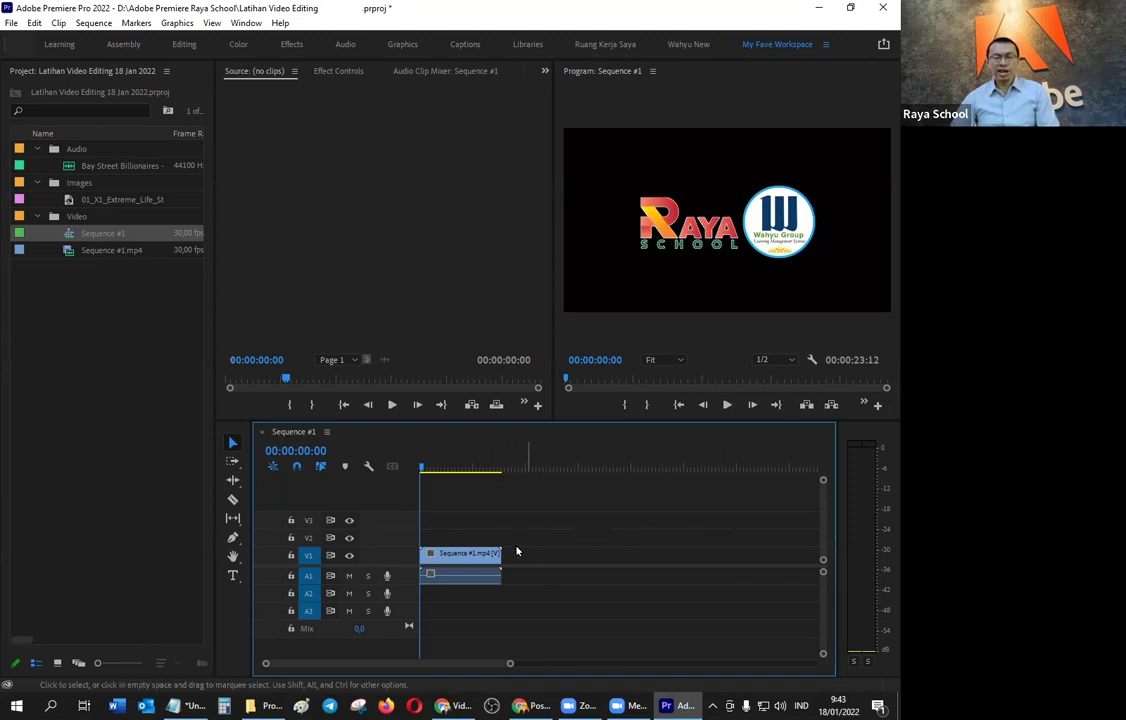
# Step: Place the 01_X1_Extreme_Life photo on track V2 and preview it at 00:00:04:06
pyautogui.click(470, 558)
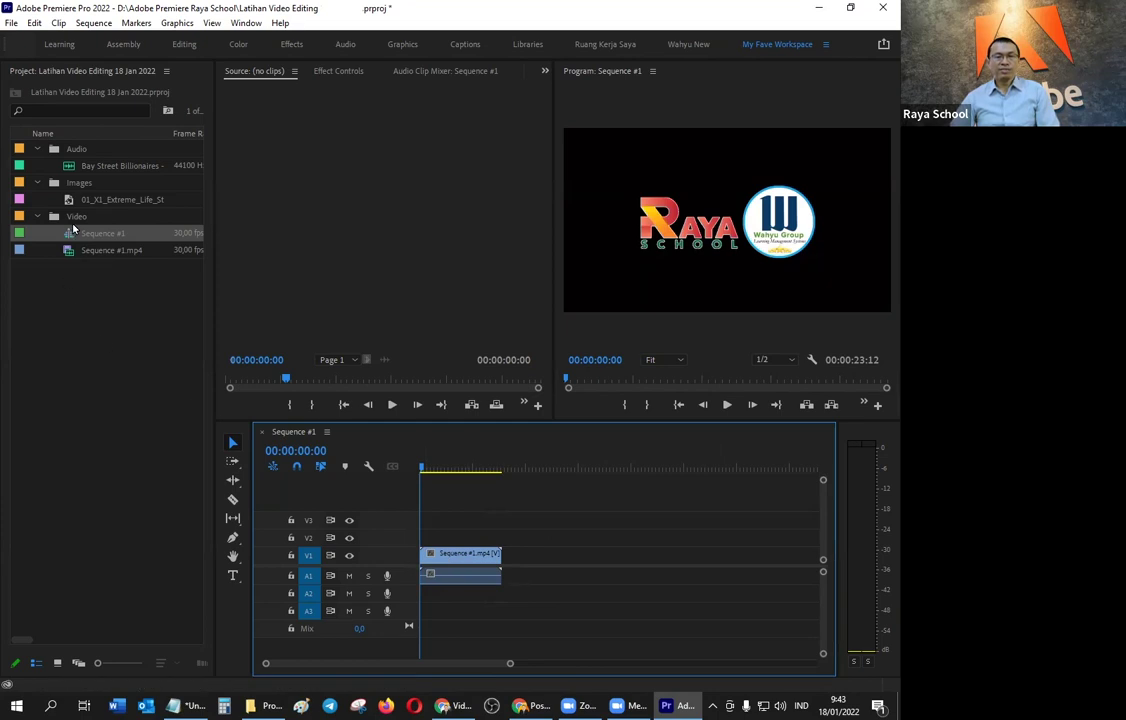
pyautogui.moveTo(88, 203); pyautogui.dragTo(437, 539)
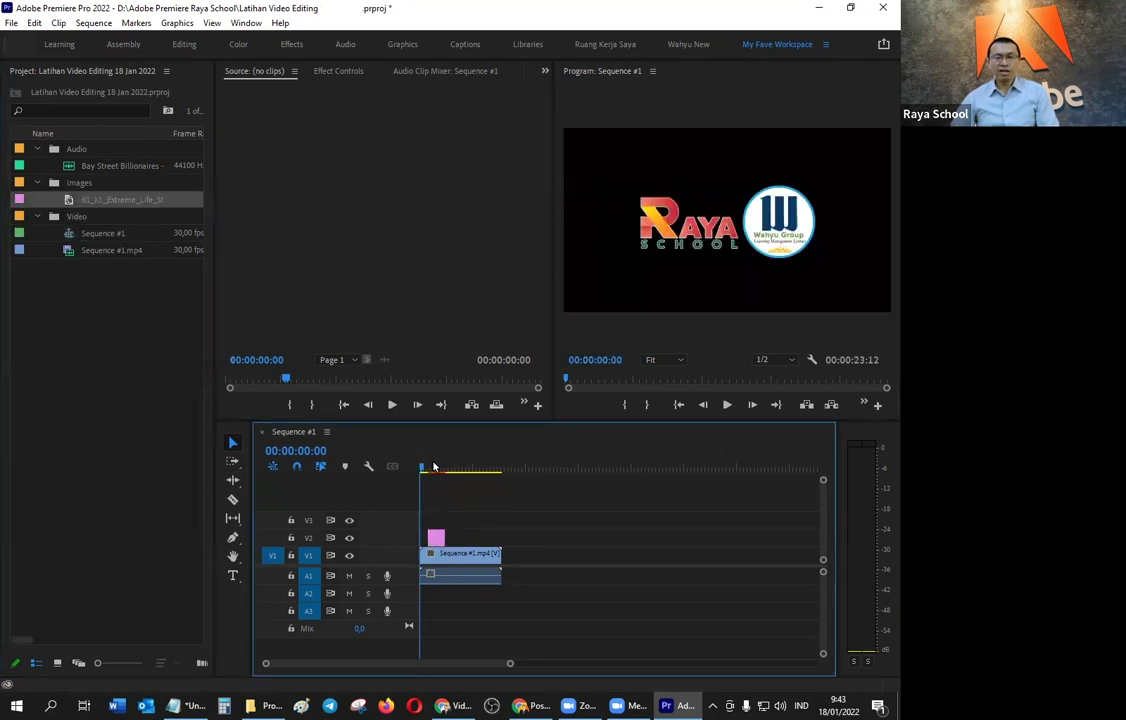
pyautogui.click(432, 470)
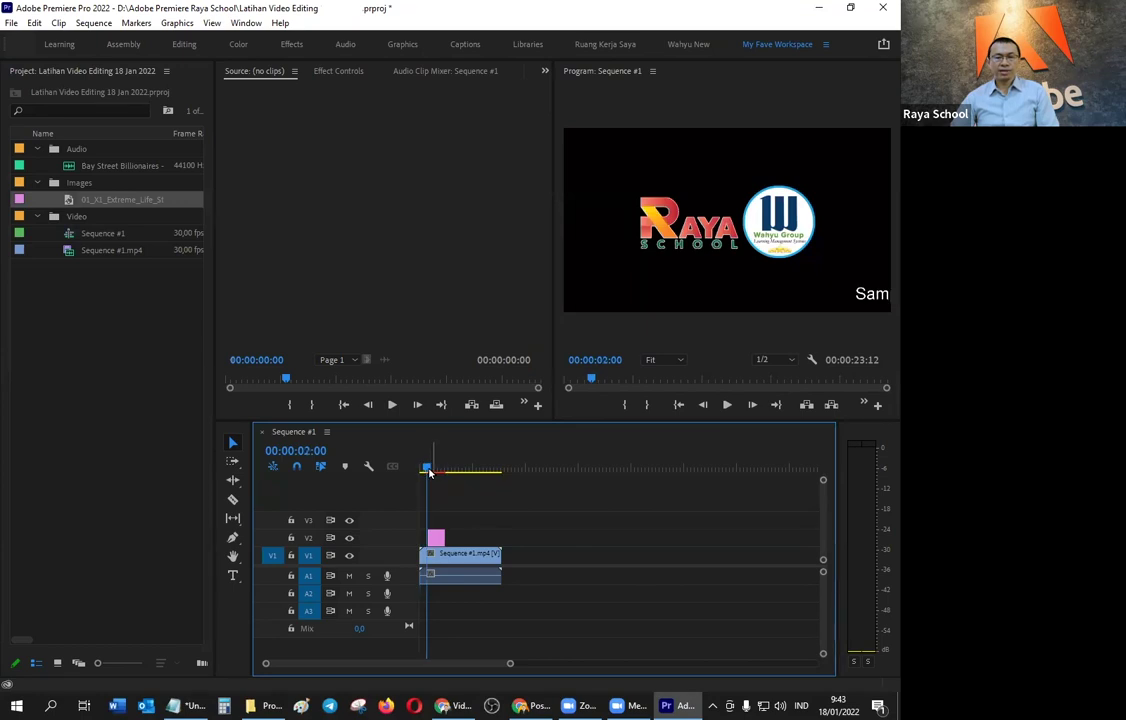
pyautogui.click(434, 468)
# Step: Add the Bay Street Billionaires music on A2 and move the playhead to the video's end
pyautogui.click(680, 247)
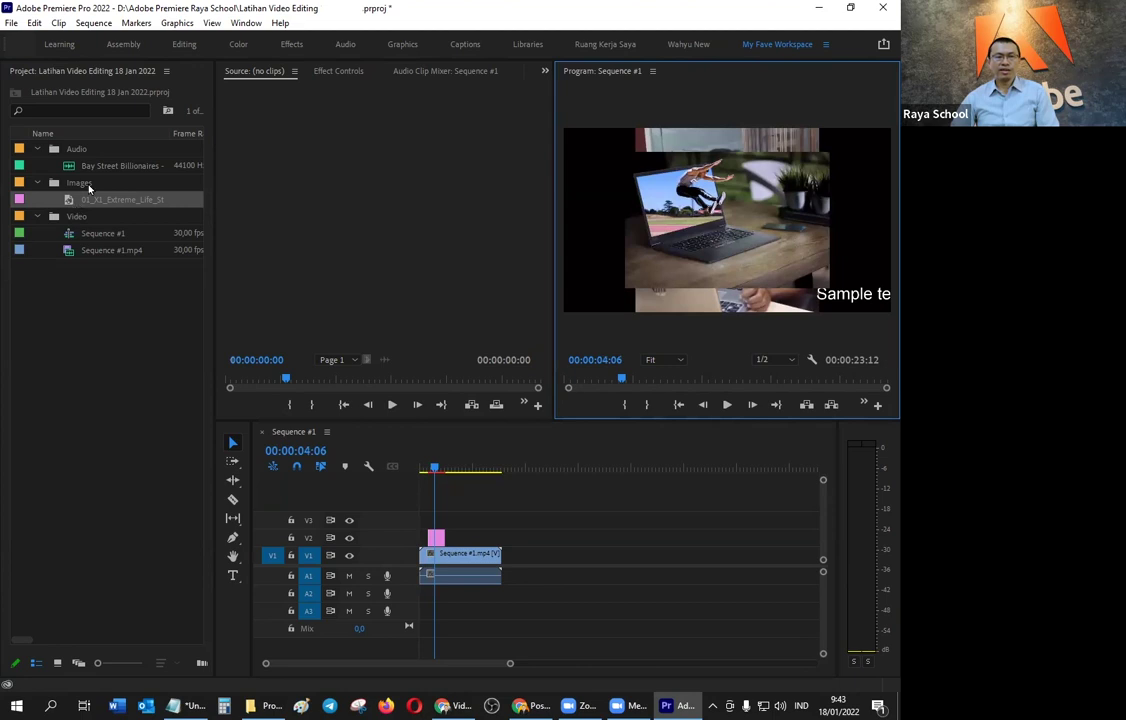
pyautogui.moveTo(100, 166); pyautogui.dragTo(438, 595)
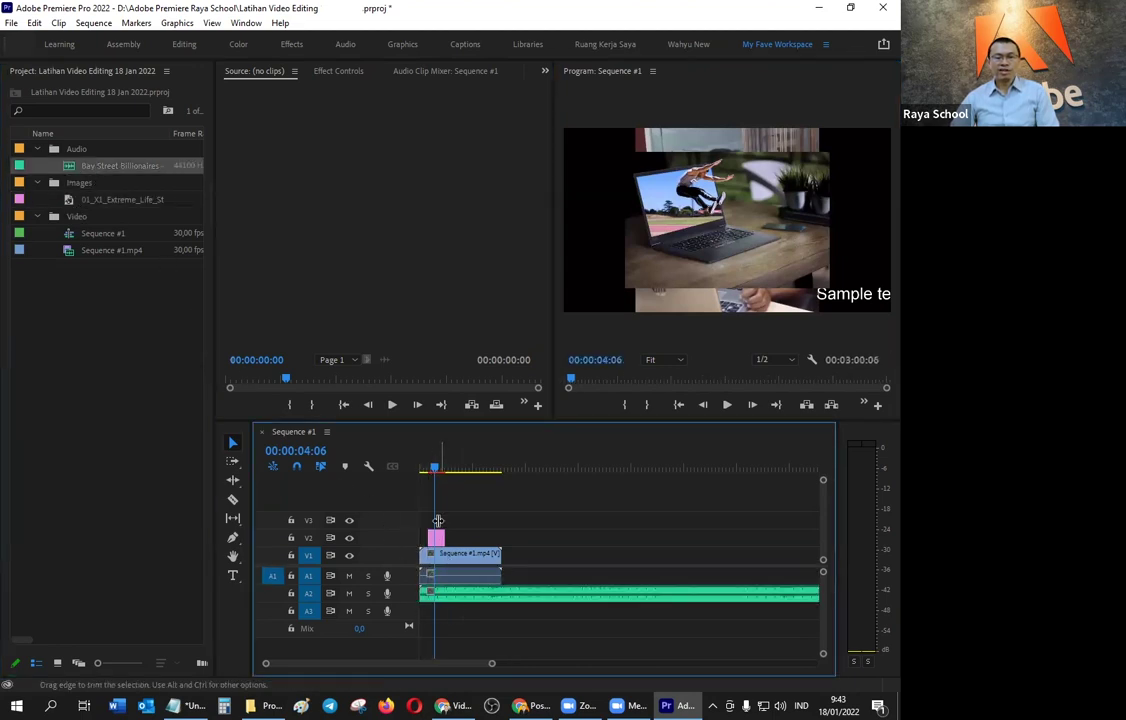
pyautogui.moveTo(435, 466); pyautogui.dragTo(502, 466)
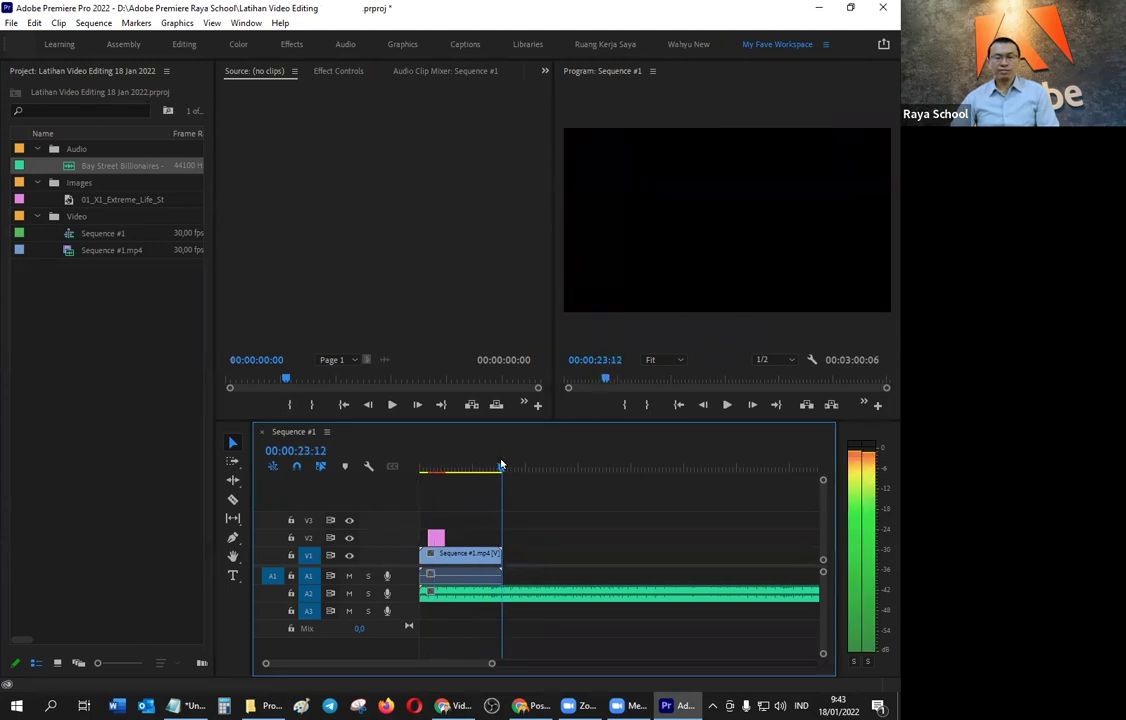
# Step: Razor-cut the A2 music at 00:00:23:12 and delete the part past the video's end
pyautogui.click(234, 499)
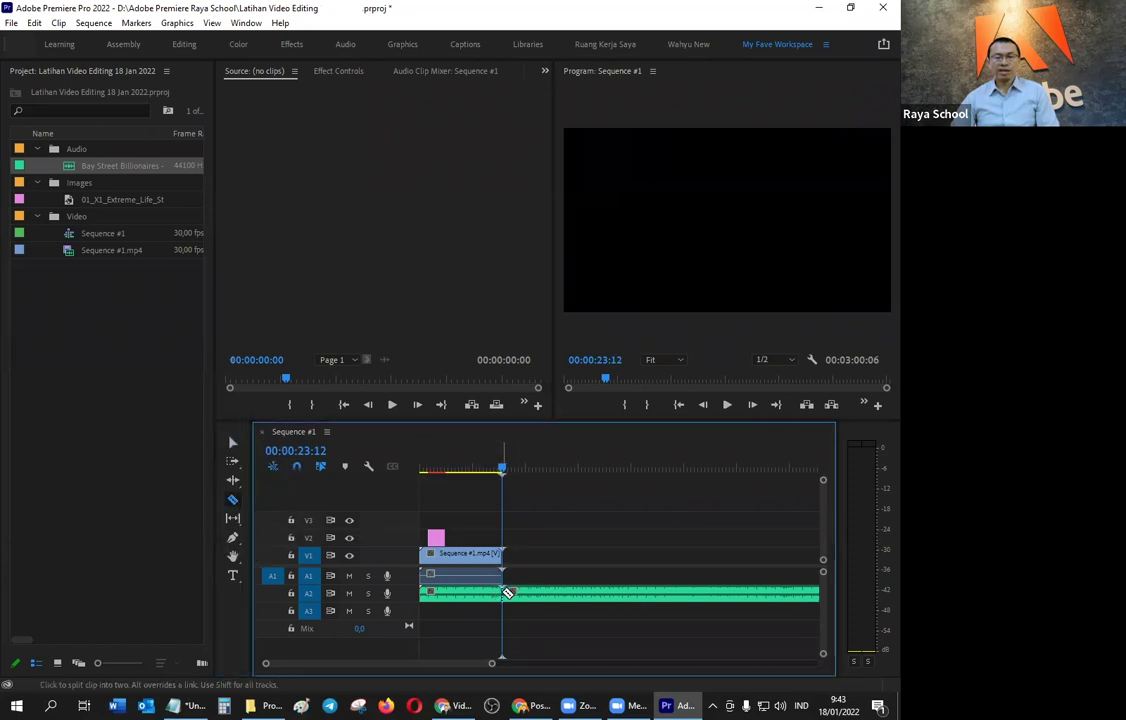
pyautogui.click(233, 442)
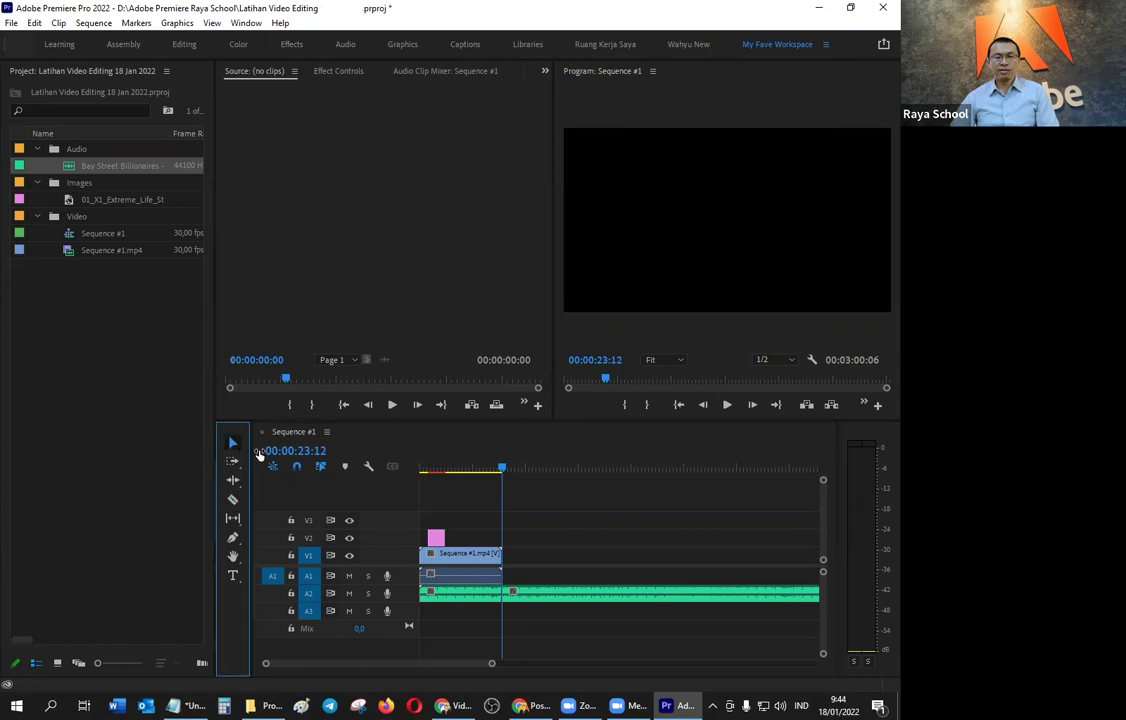
pyautogui.click(521, 594)
pyautogui.press('Delete')
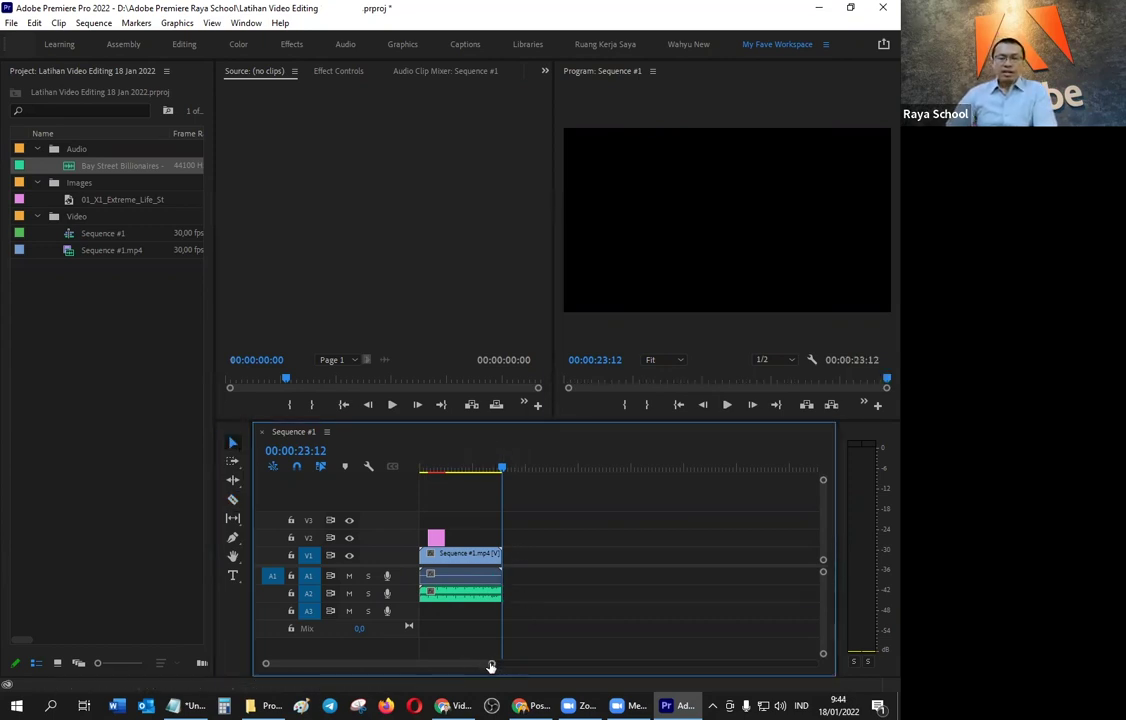
pyautogui.moveTo(491, 666); pyautogui.dragTo(412, 663)
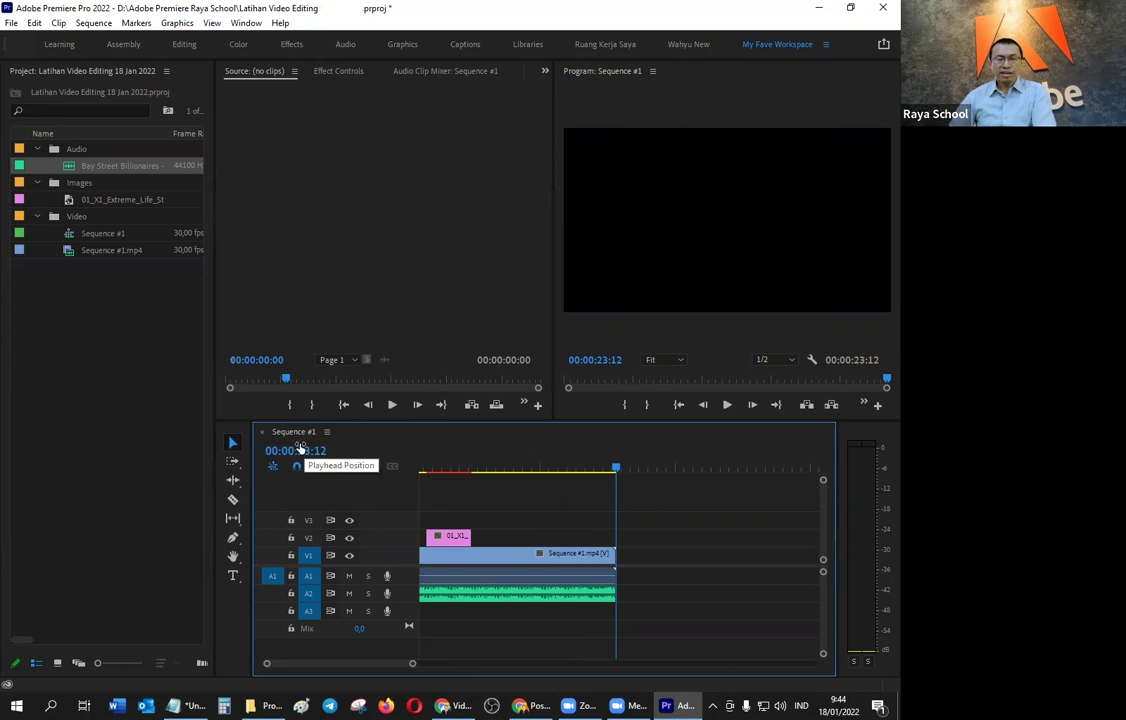
# Step: In Notepad, split the Panel line into '1. Panel Project' and '2. Panel Timeline/Sequence'
pyautogui.click(189, 705)
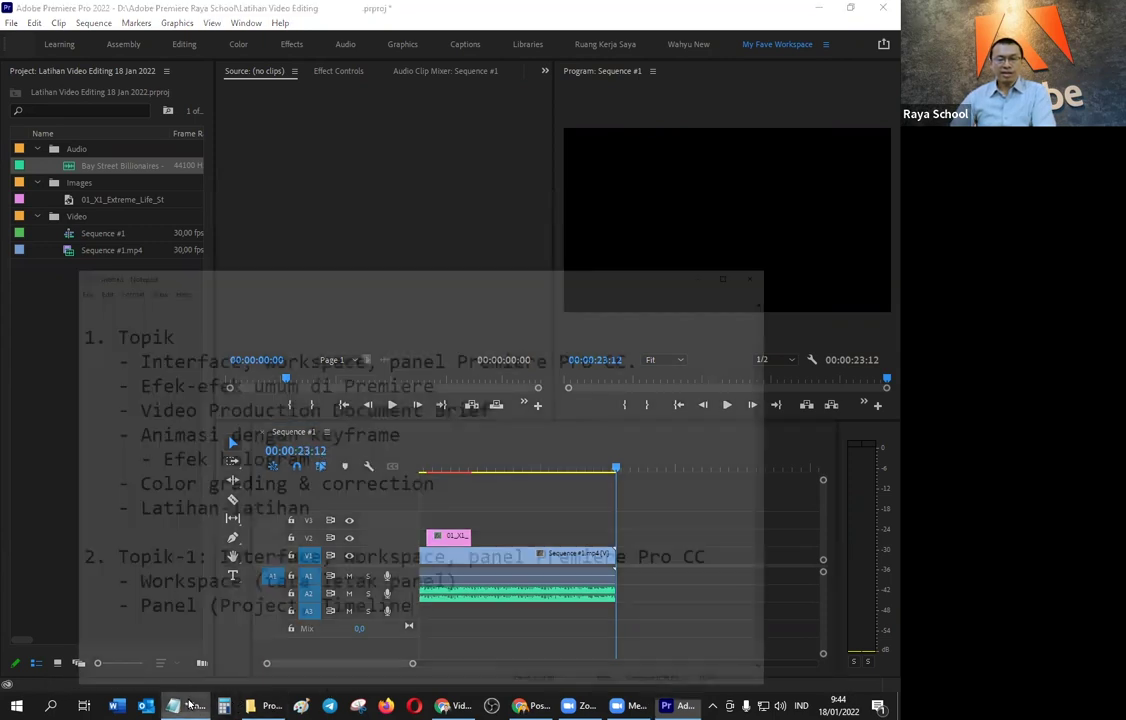
pyautogui.write('/Sequence,')
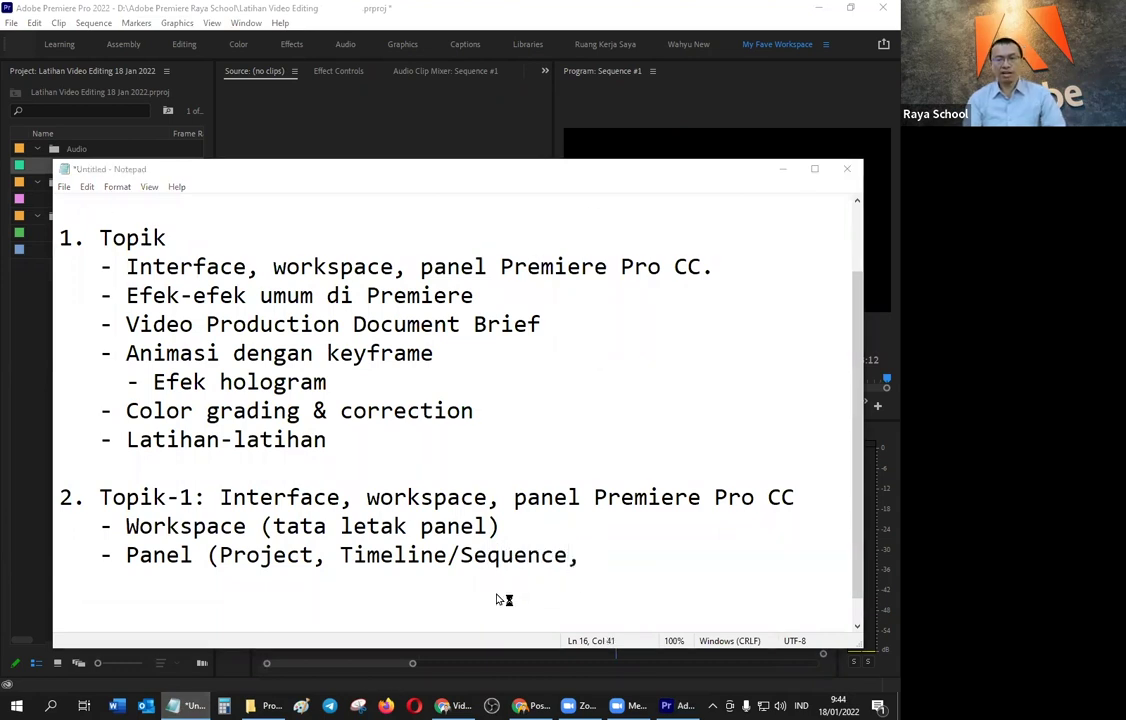
pyautogui.click(220, 558)
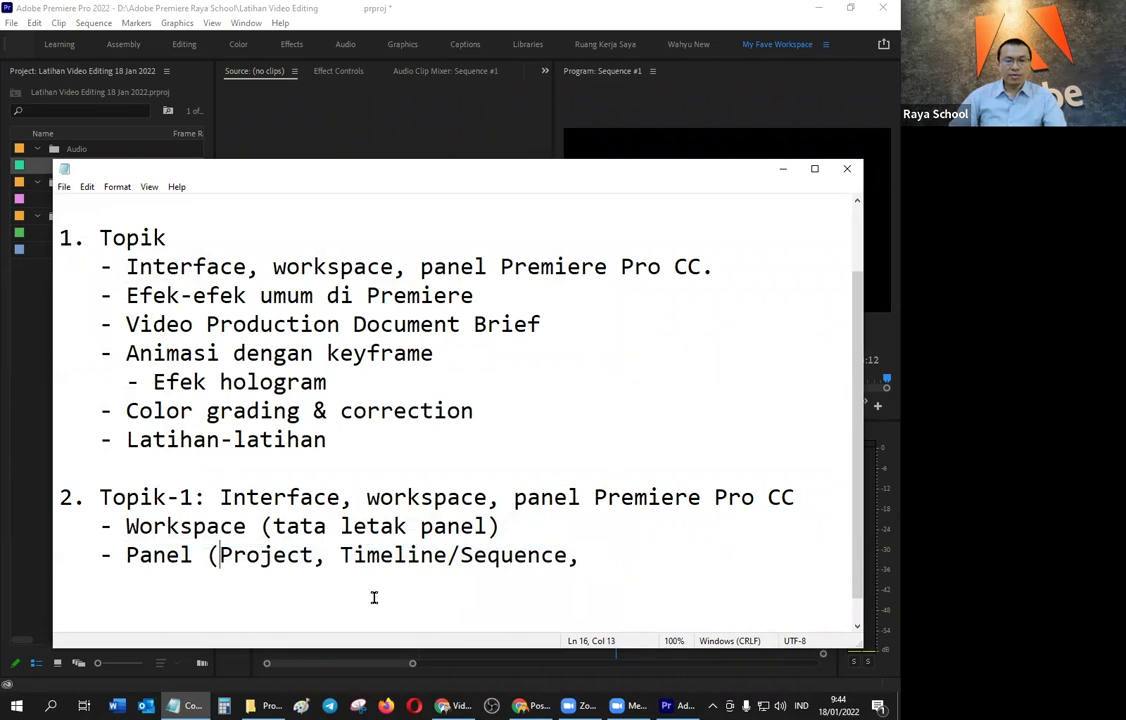
pyautogui.press('BackSpace')
pyautogui.press('BackSpace')
pyautogui.press('Return')
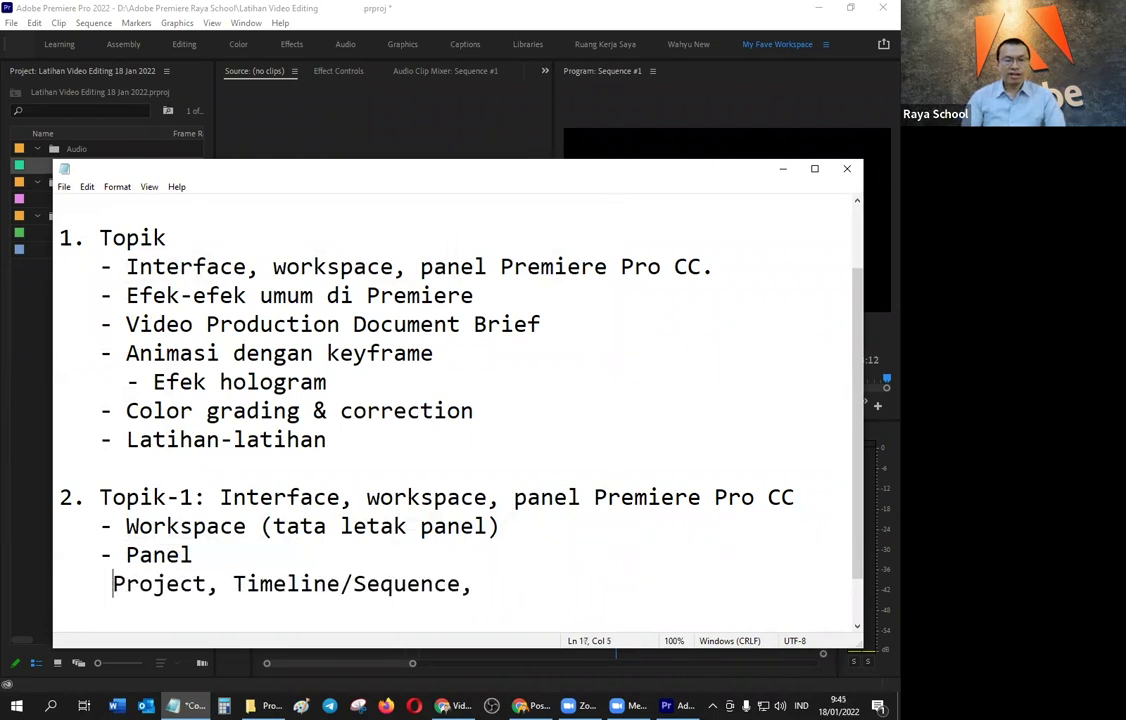
pyautogui.write('1. Panel')
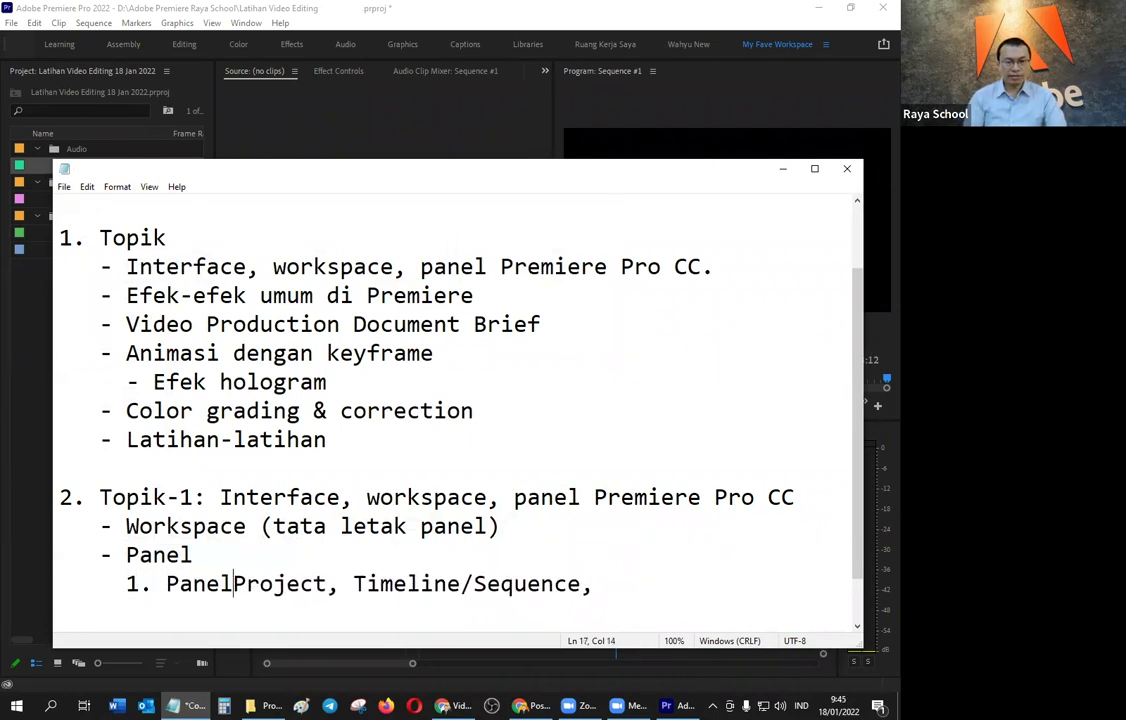
pyautogui.press('BackSpace')
pyautogui.press('Return')
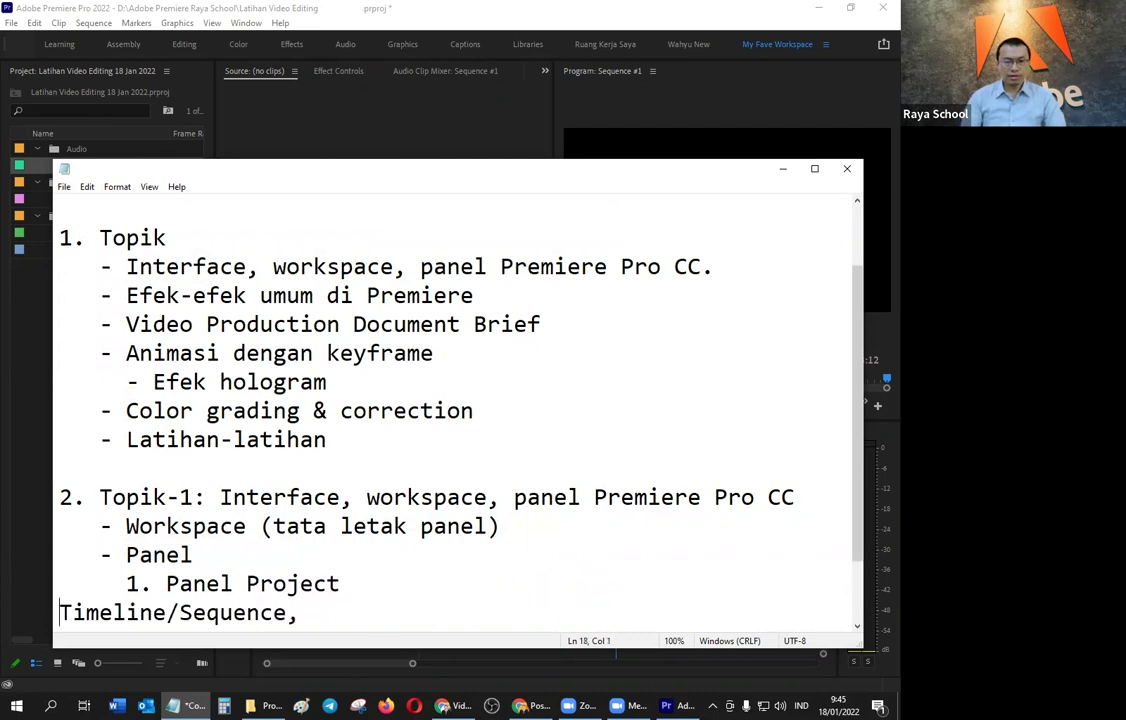
pyautogui.write('2. Panel')
# Step: Add '3. Panel Source/Preview' as its own line, then return to Premiere Pro
pyautogui.press('End')
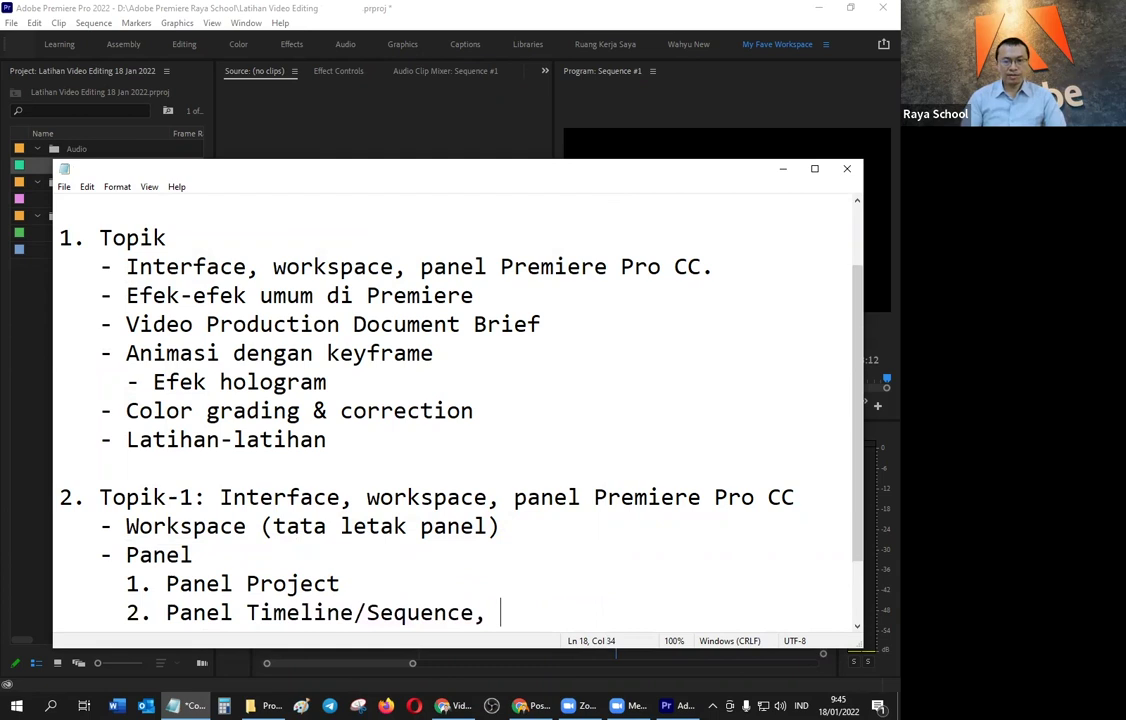
pyautogui.press('BackSpace')
pyautogui.press('Return')
pyautogui.write('3. Panel ')
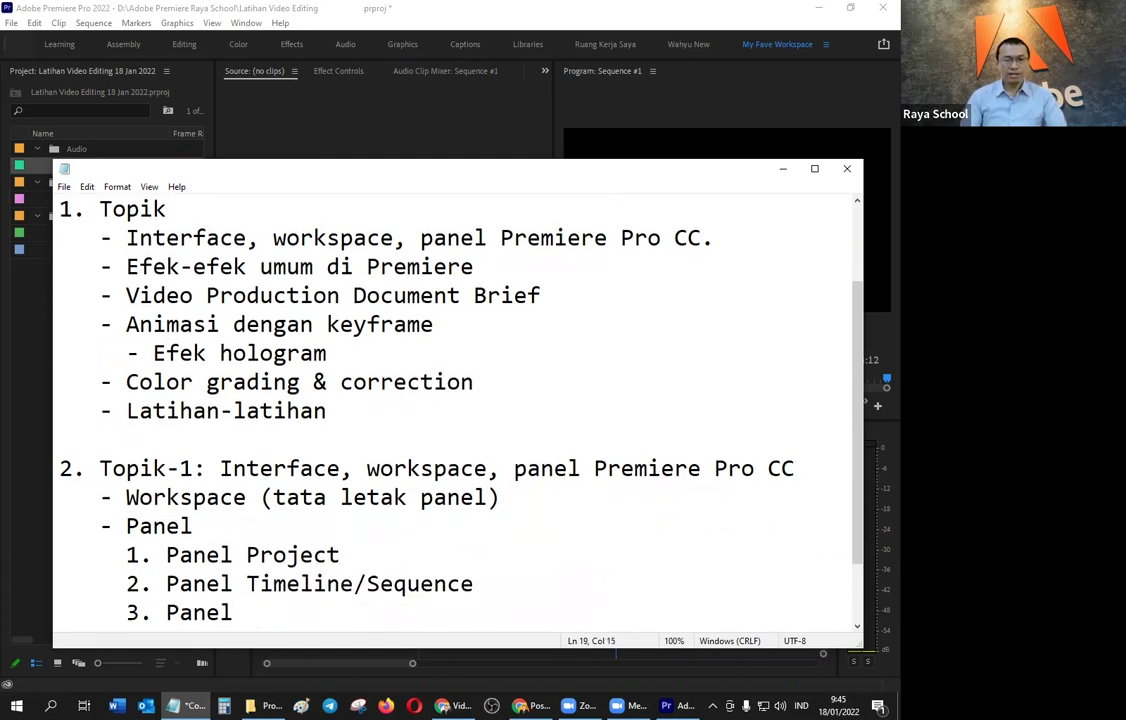
pyautogui.write('Source')
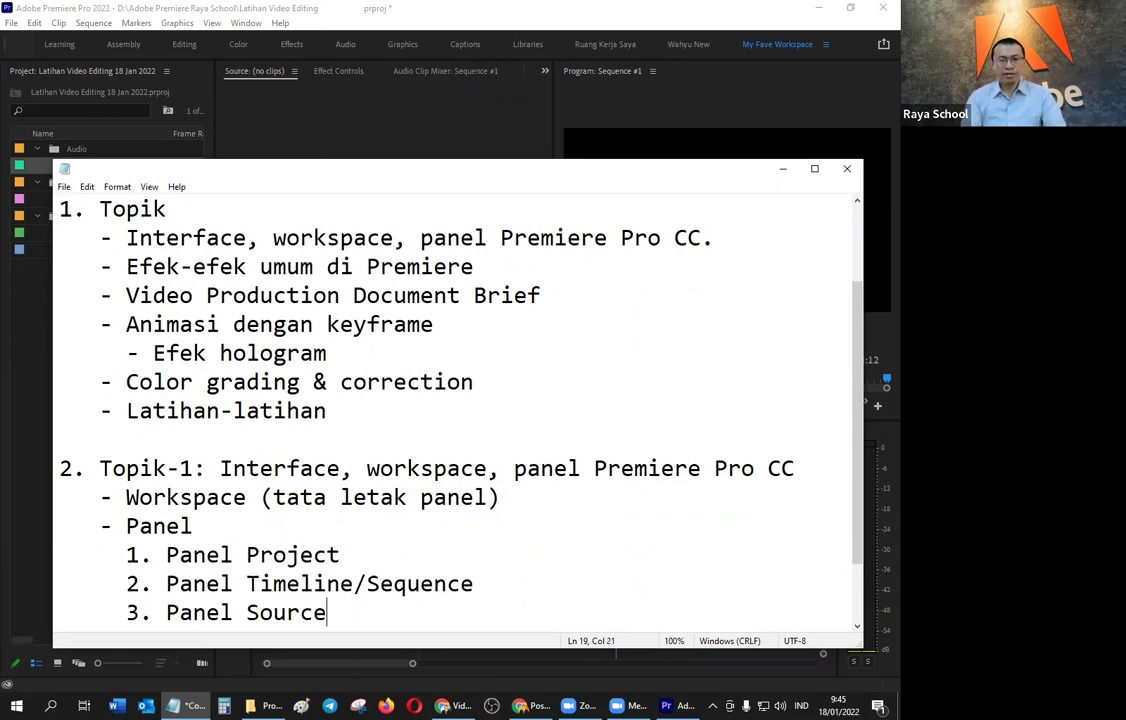
pyautogui.press('Return')
pyautogui.press('BackSpace')
pyautogui.write('/Preview')
pyautogui.press('Return')
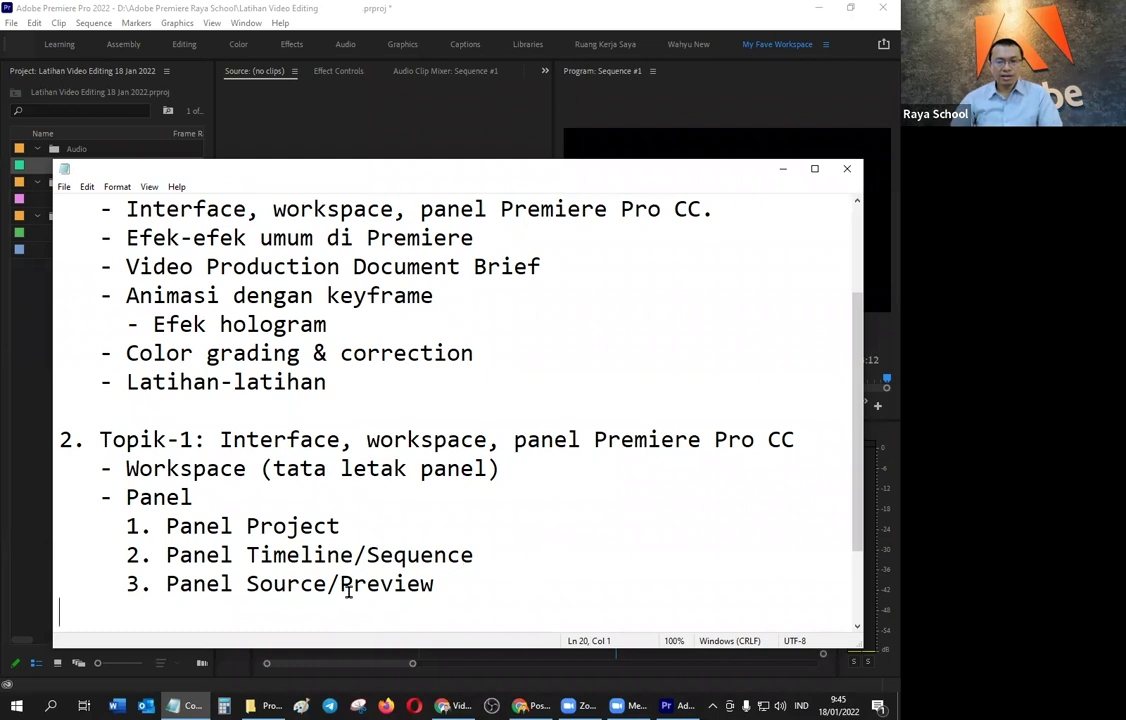
pyautogui.click(669, 706)
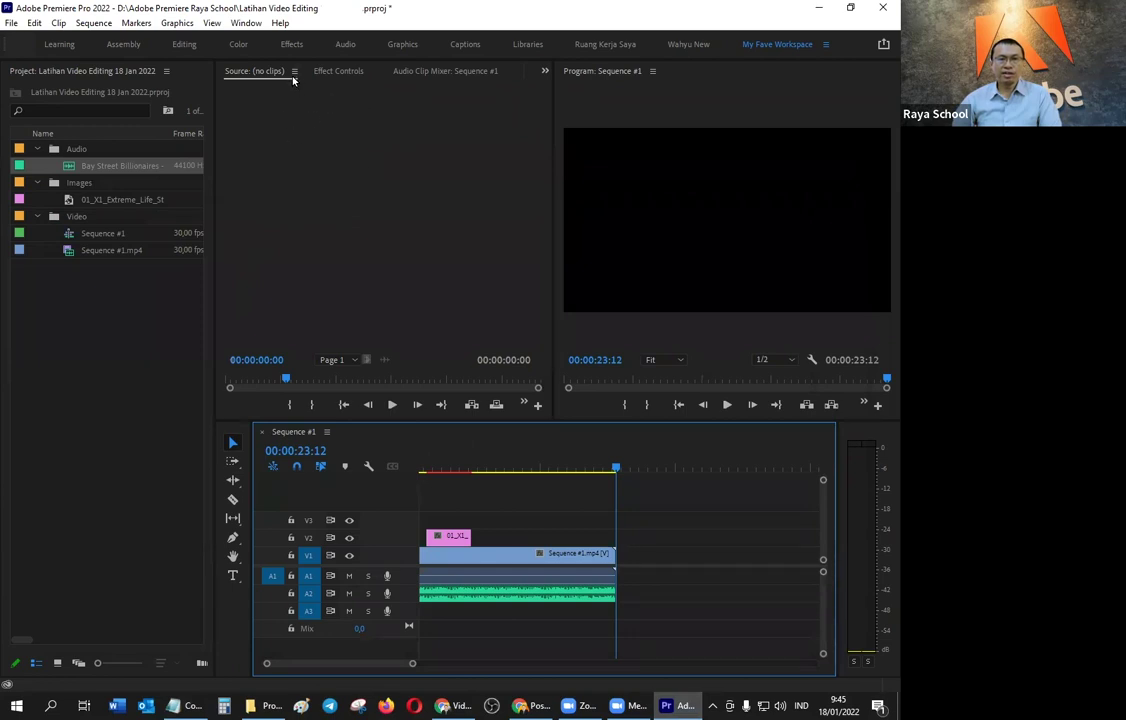
# Step: Switch between the Audio Clip Mixer and Source Monitor, finishing with the Source monitor in front
pyautogui.click(432, 72)
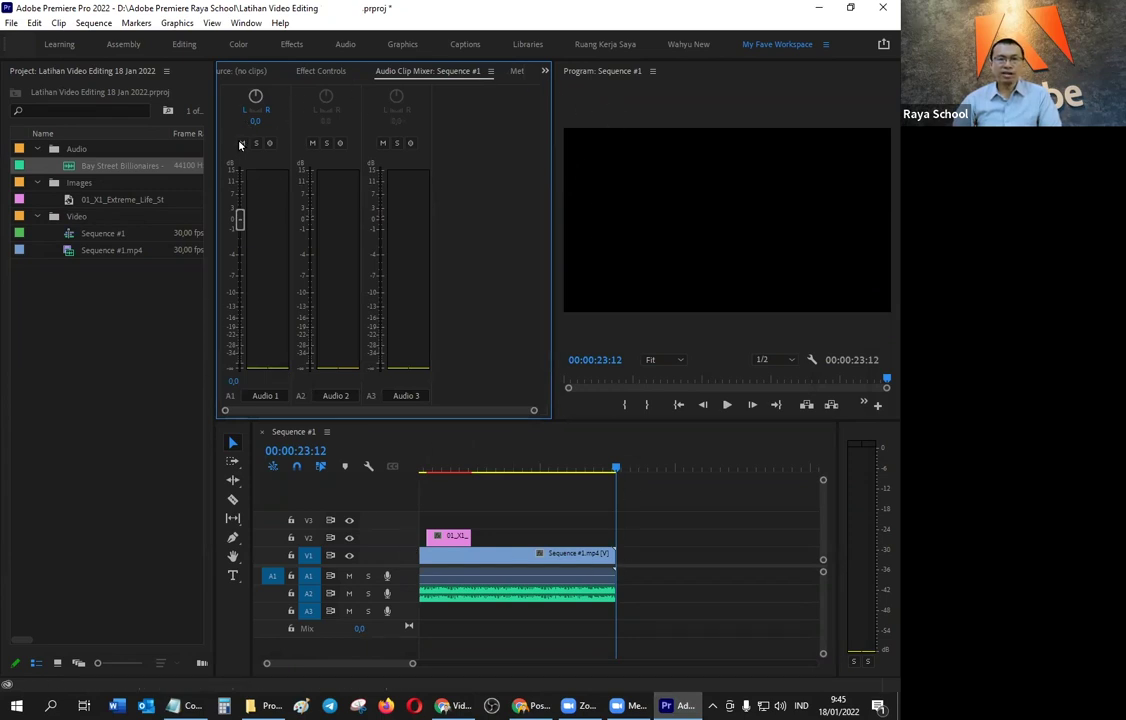
pyautogui.click(246, 23)
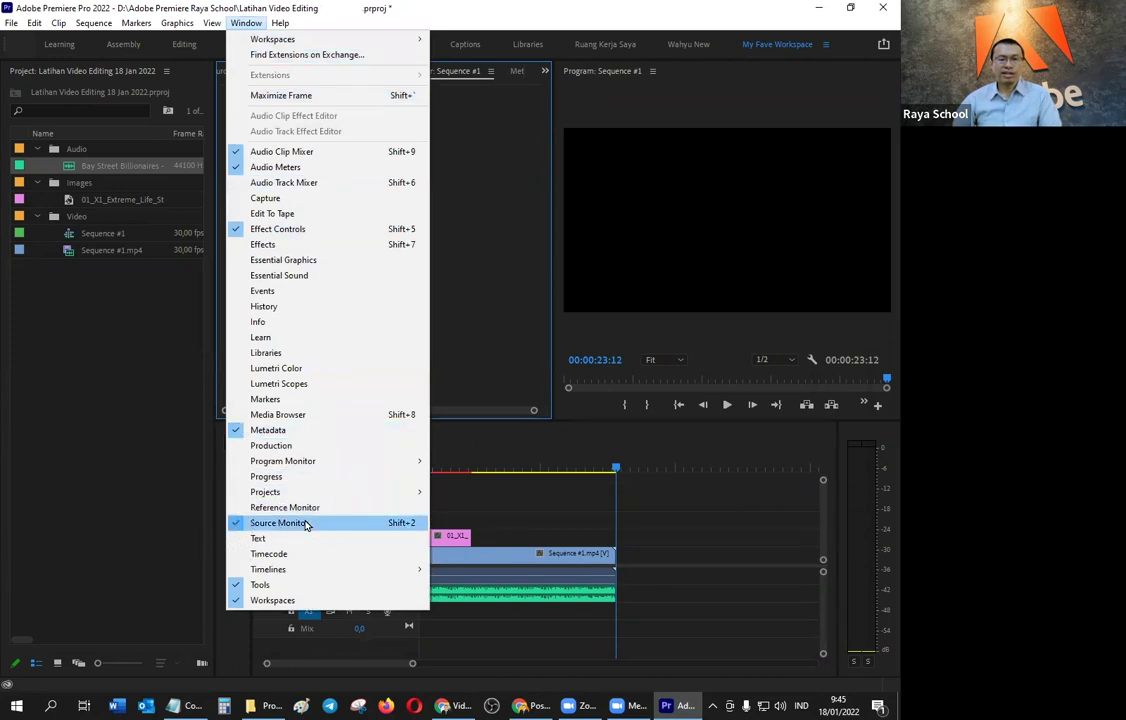
pyautogui.click(307, 524)
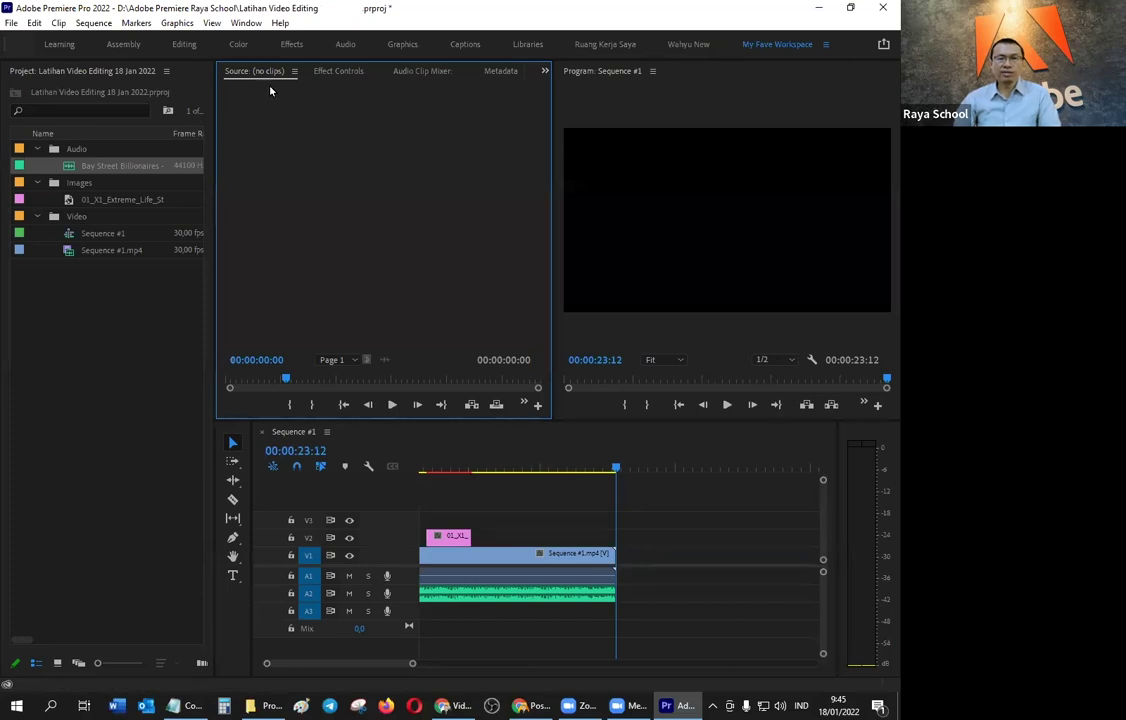
pyautogui.click(422, 71)
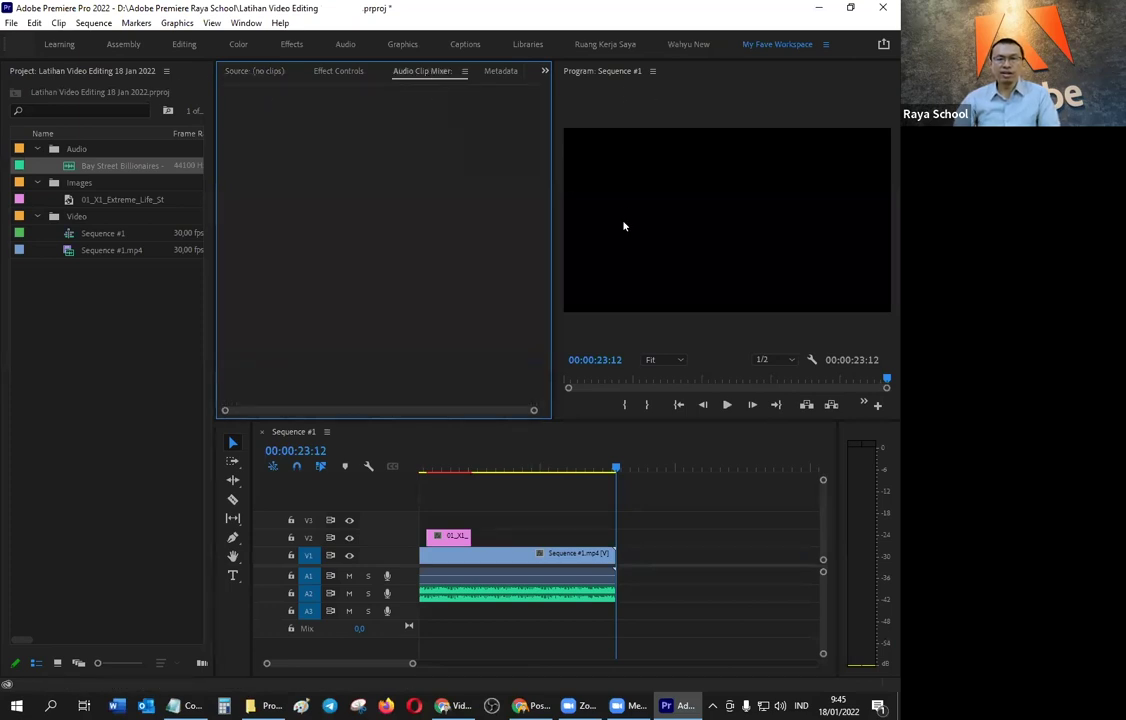
pyautogui.click(694, 503)
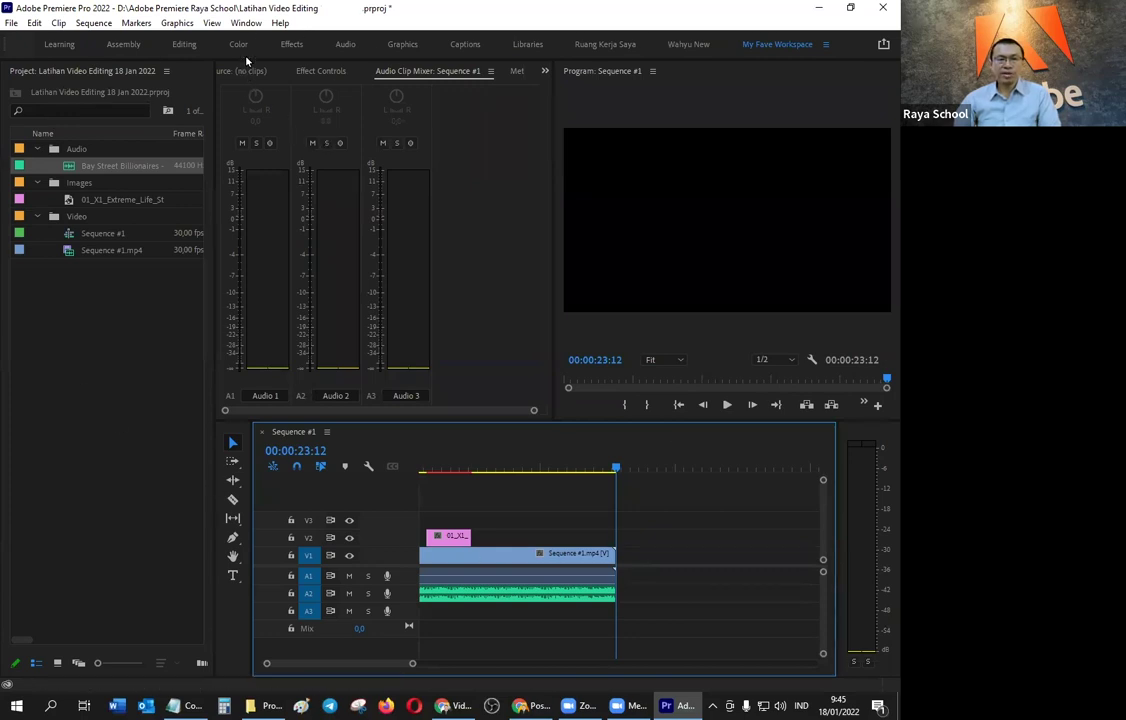
pyautogui.click(246, 23)
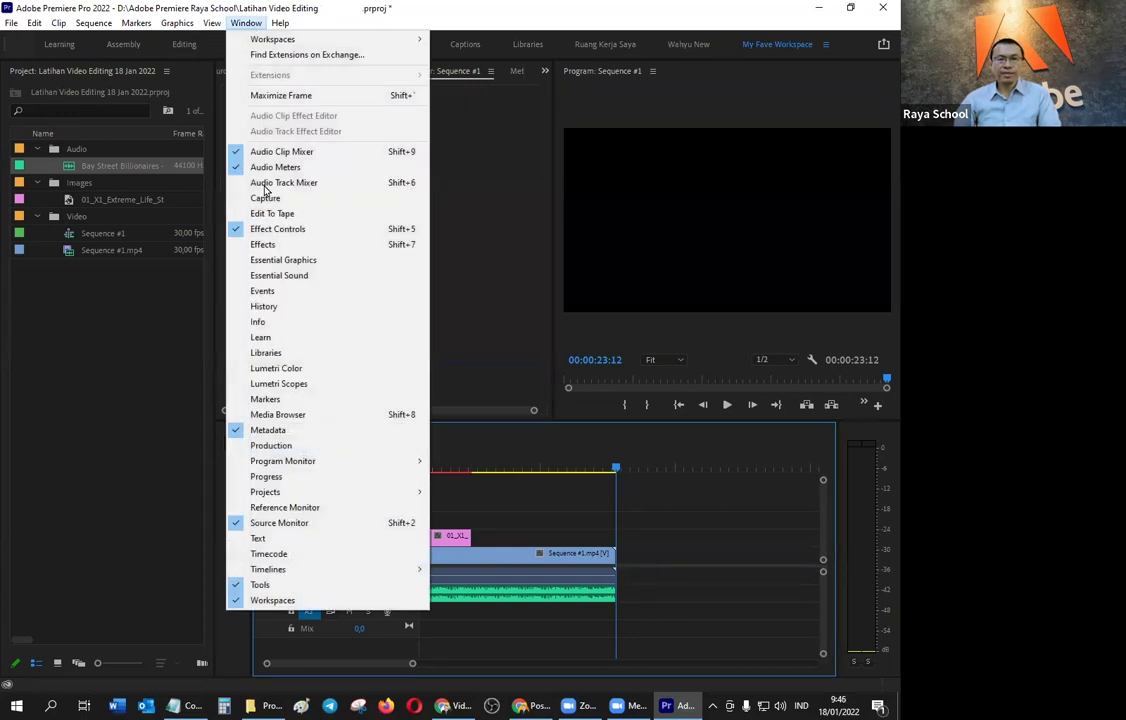
pyautogui.click(318, 527)
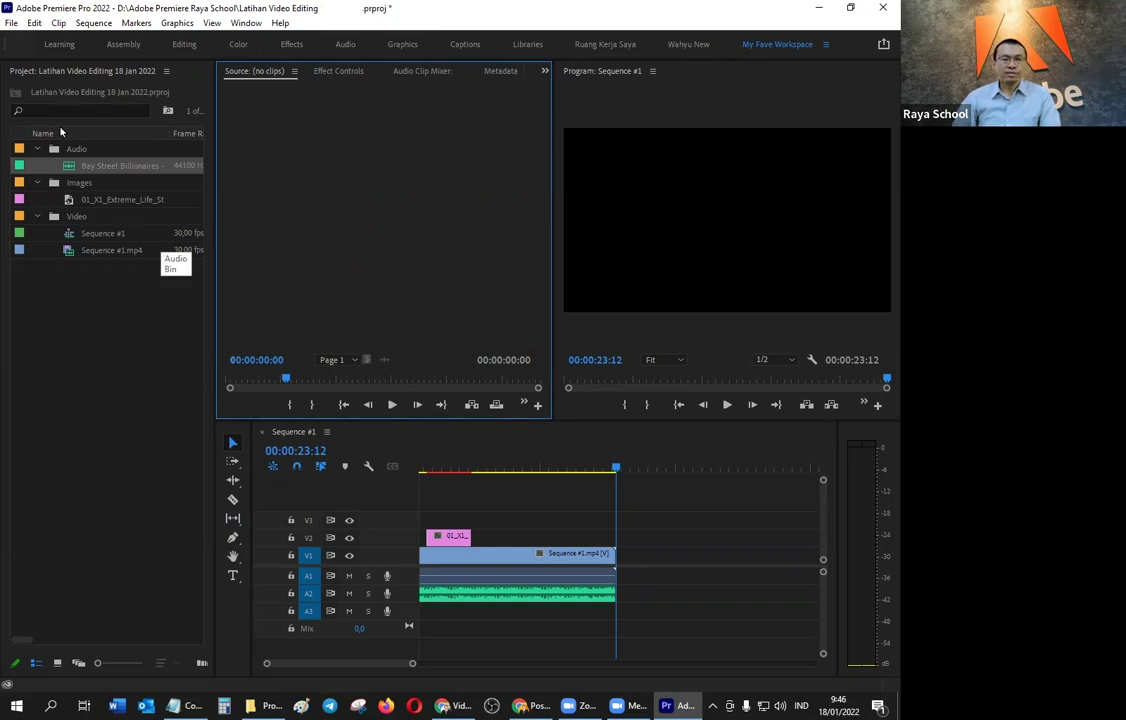
# Step: Delete all clips from Sequence #1, set the playhead to 00:00:07:13, and select Sequence #1.mp4
pyautogui.moveTo(576, 630); pyautogui.dragTo(436, 524)
pyautogui.press('Delete')
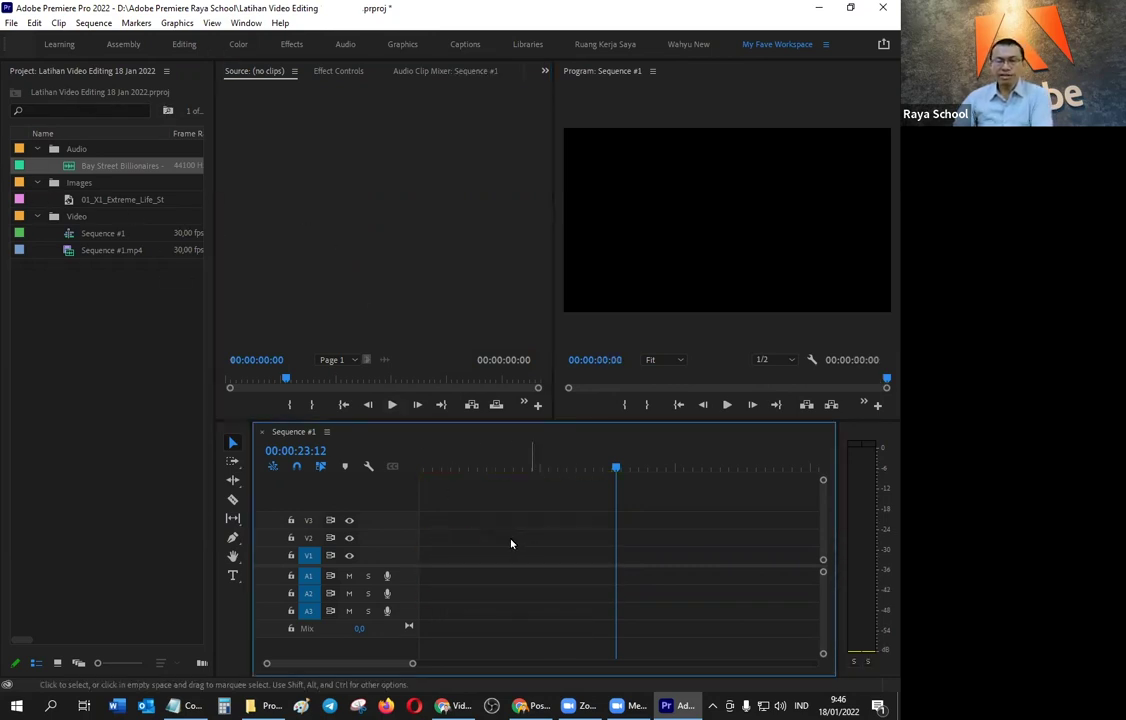
pyautogui.moveTo(614, 467); pyautogui.dragTo(486, 479)
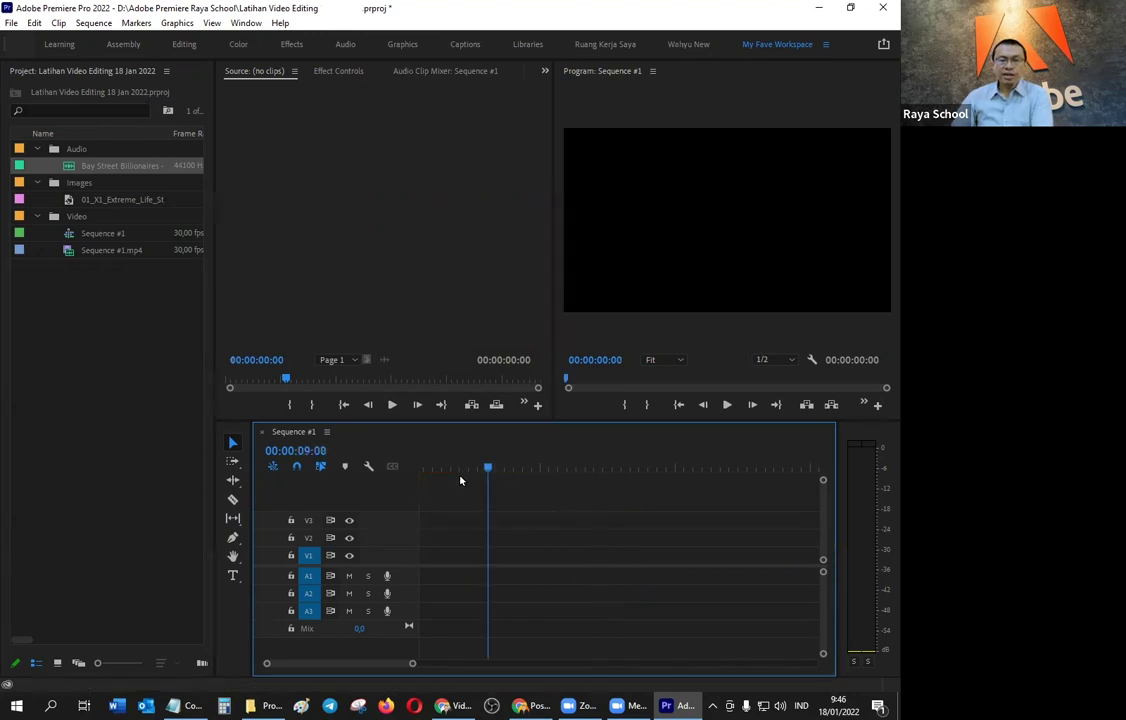
pyautogui.click(103, 254)
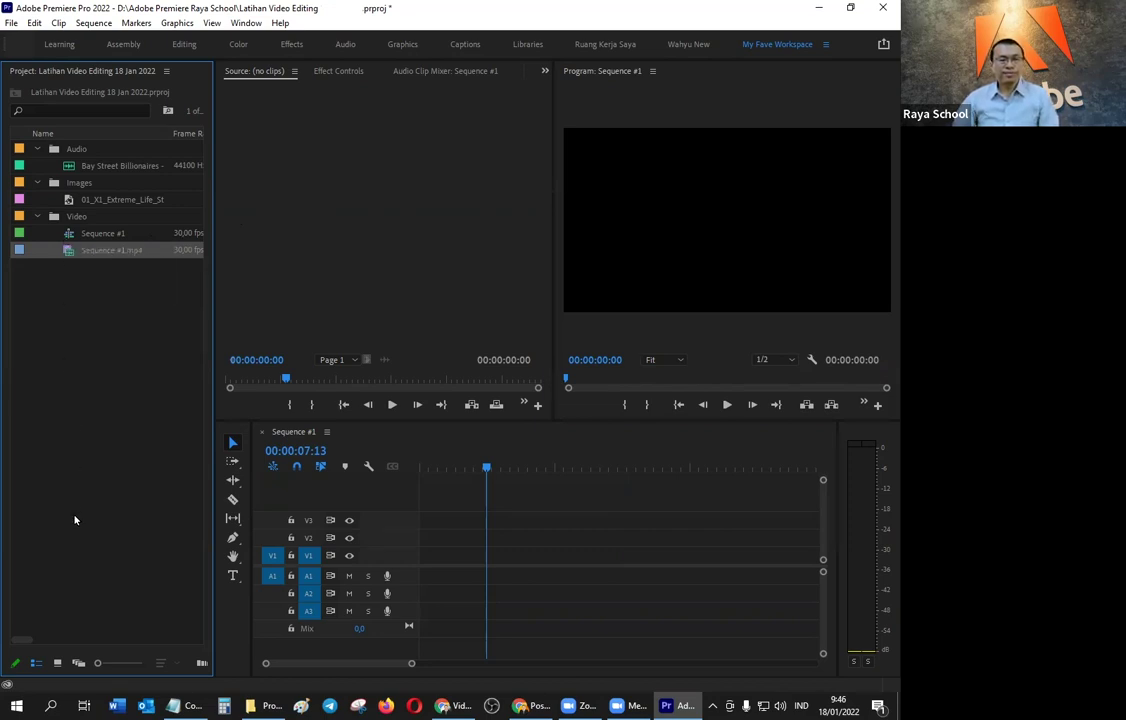
# Step: Switch the Project panel to Icon View, enlarge thumbnails in Images, then open the Video bin
pyautogui.click(56, 663)
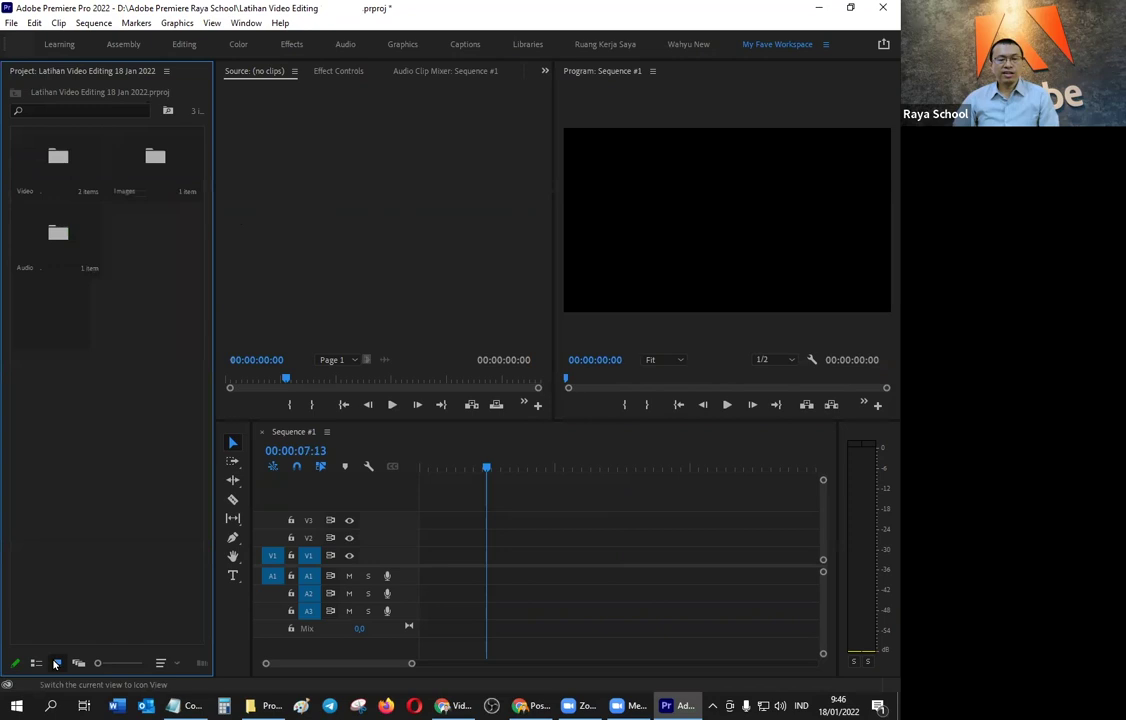
pyautogui.doubleClick(155, 169)
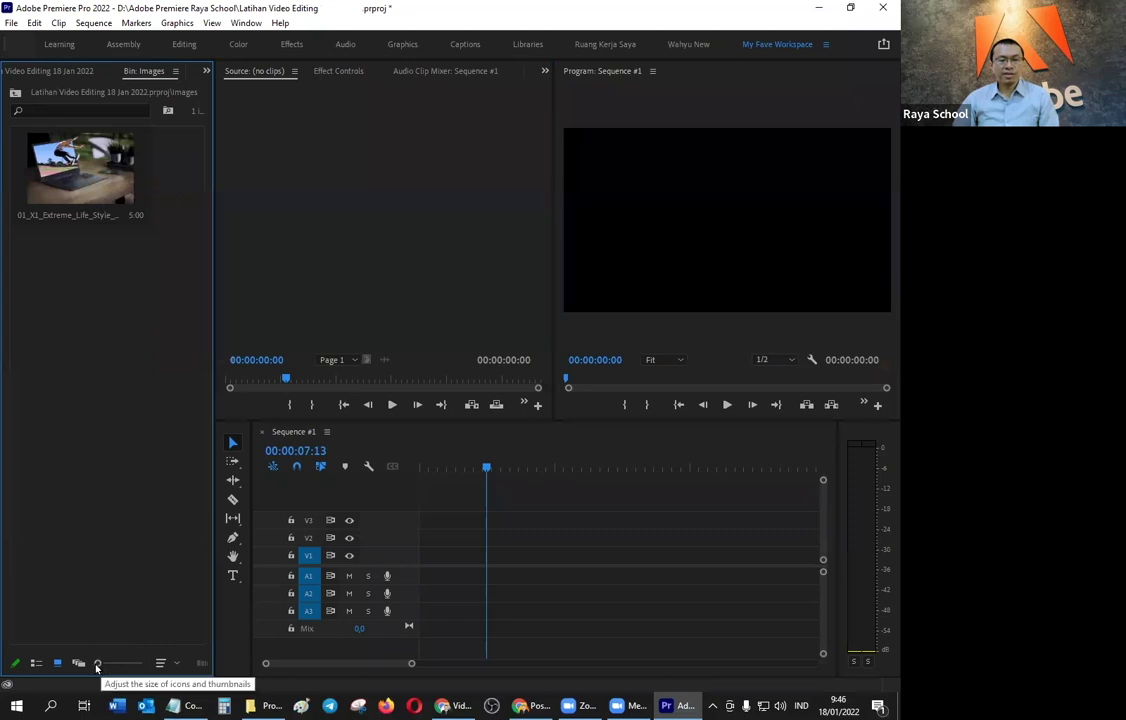
pyautogui.moveTo(99, 664)
pyautogui.mouseDown()
pyautogui.moveTo(123, 663)
pyautogui.moveTo(97, 663)
pyautogui.mouseUp()
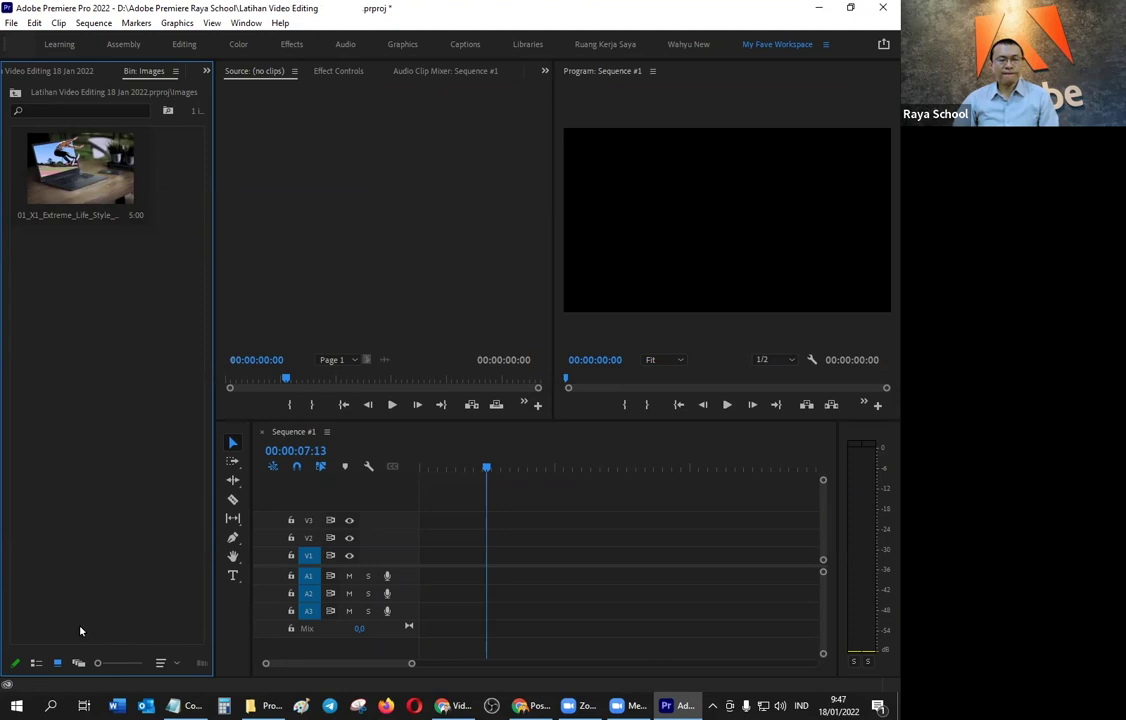
pyautogui.click(14, 93)
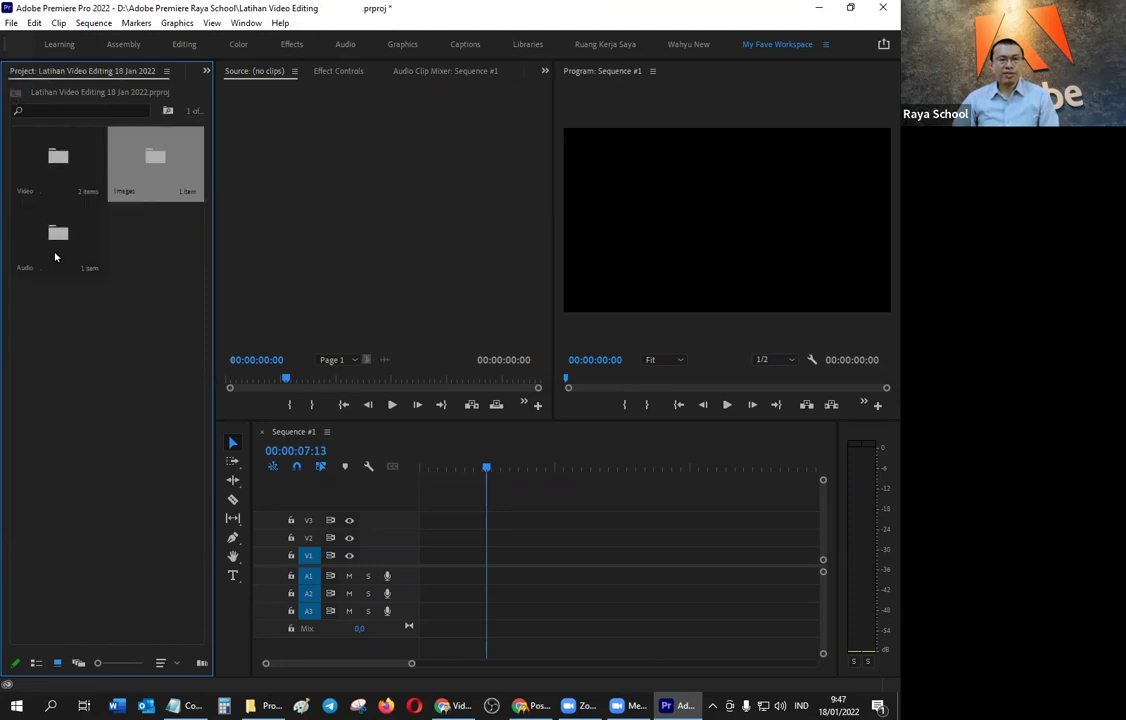
pyautogui.doubleClick(58, 155)
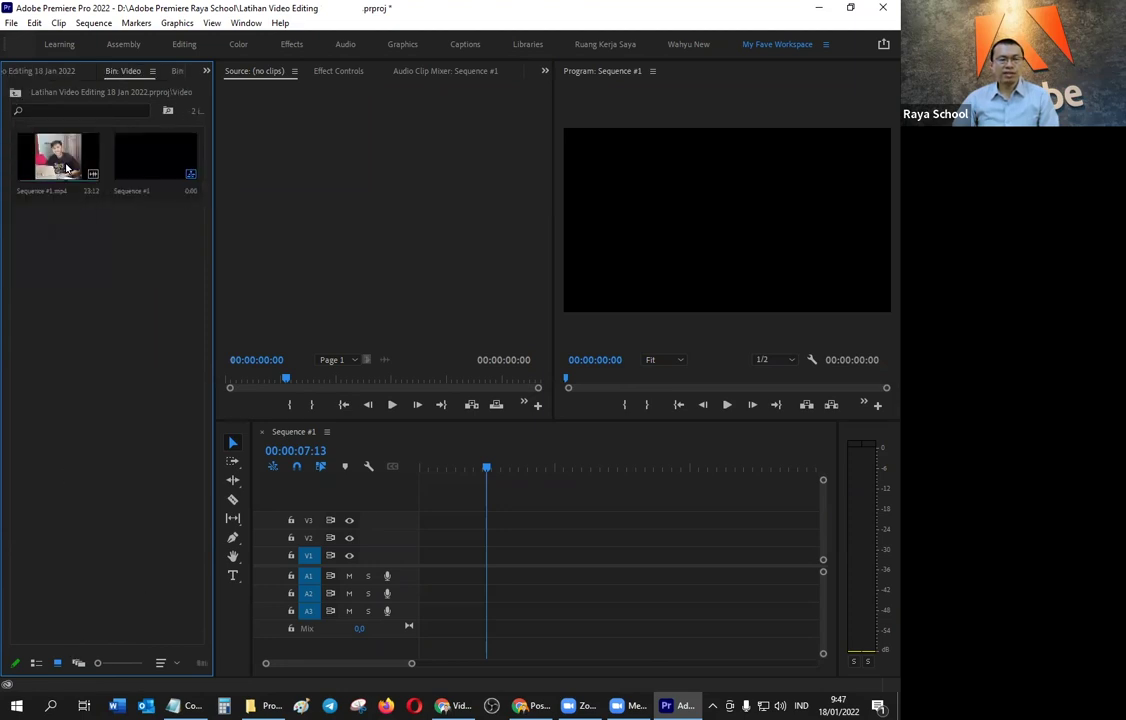
pyautogui.click(52, 165)
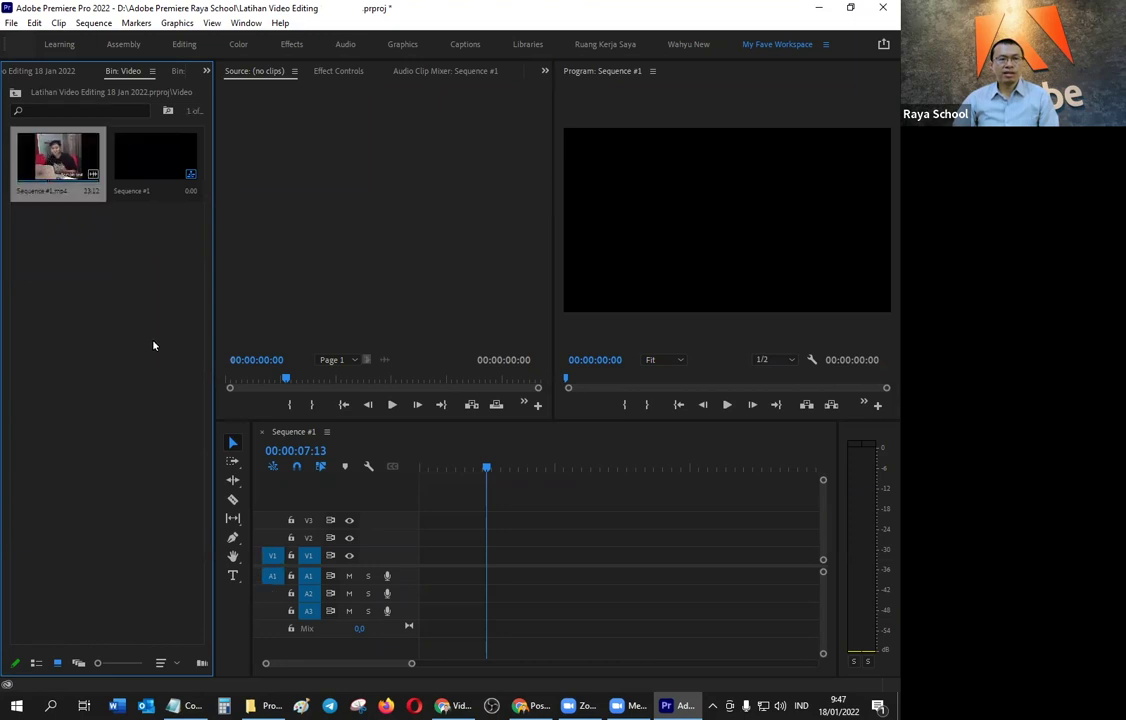
pyautogui.click(78, 250)
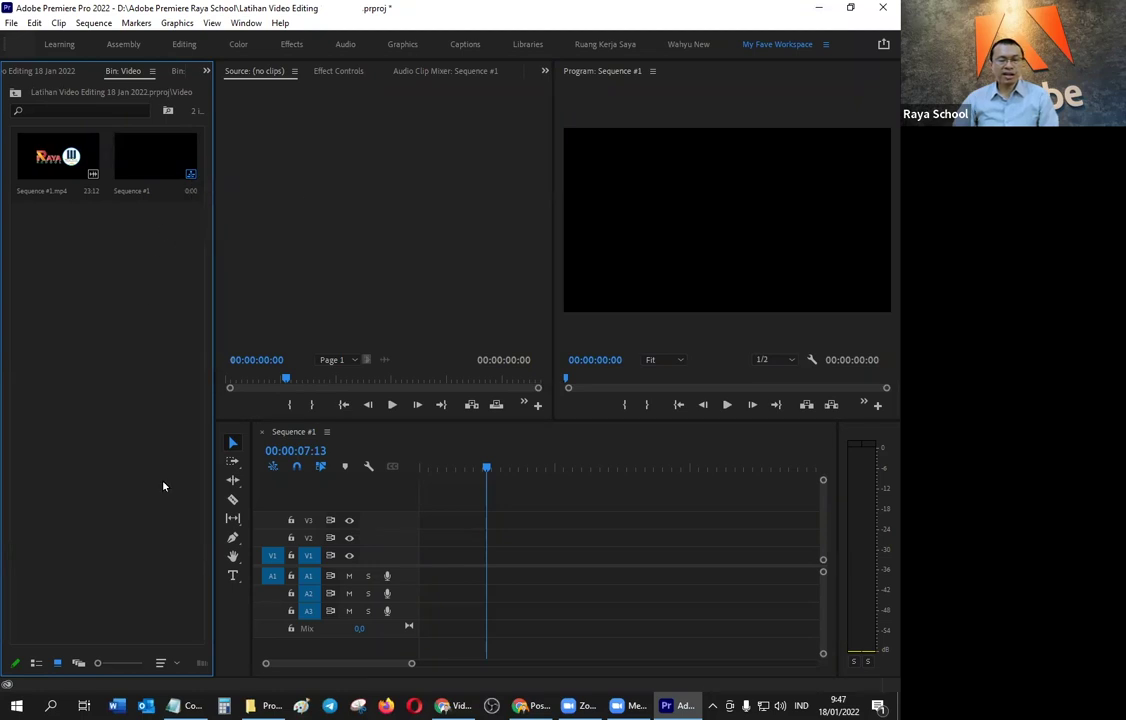
# Step: Load Sequence #1.mp4 in the Source monitor, marking In at 00:00:07:00 and Out at 00:00:19:25
pyautogui.doubleClick(47, 168)
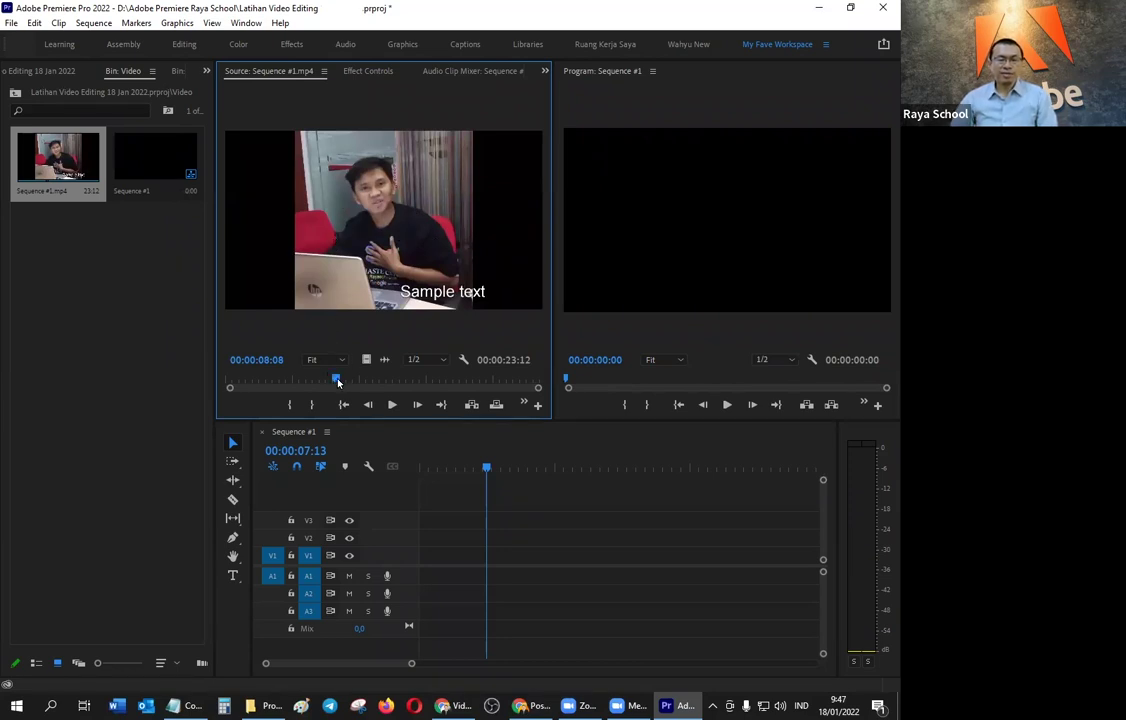
pyautogui.moveTo(337, 382)
pyautogui.mouseDown()
pyautogui.moveTo(399, 389)
pyautogui.moveTo(267, 395)
pyautogui.mouseUp()
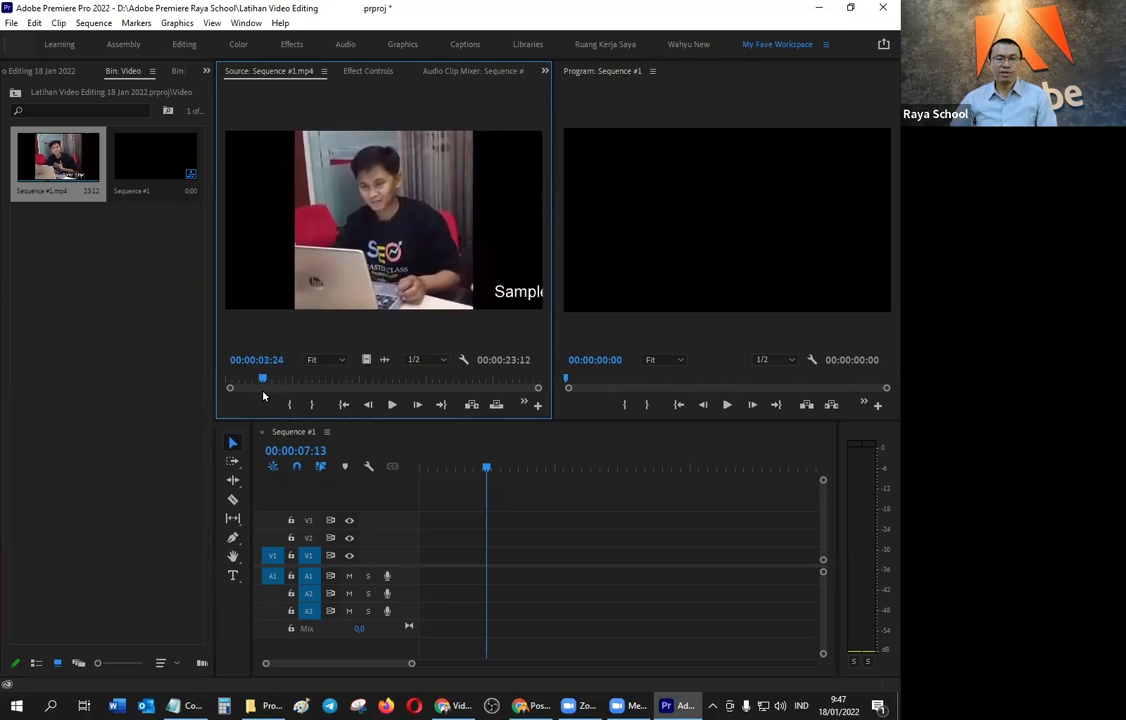
pyautogui.moveTo(267, 394); pyautogui.dragTo(320, 386)
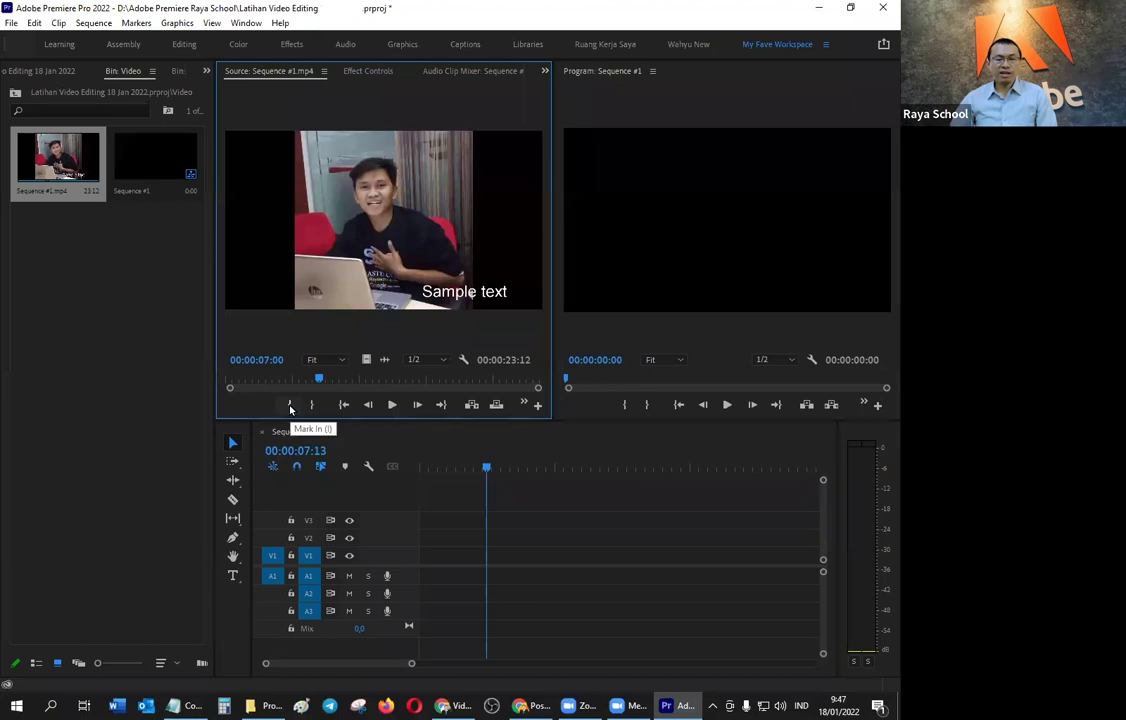
pyautogui.click(291, 406)
pyautogui.moveTo(319, 381); pyautogui.dragTo(467, 377)
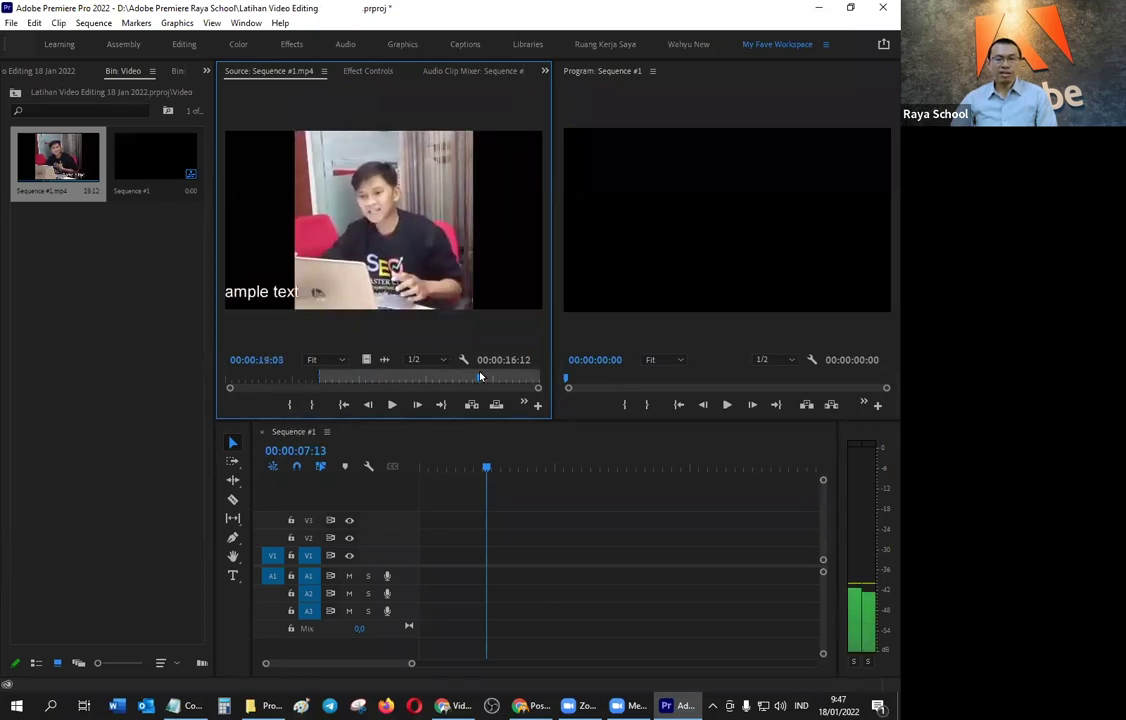
pyautogui.moveTo(467, 377); pyautogui.dragTo(489, 388)
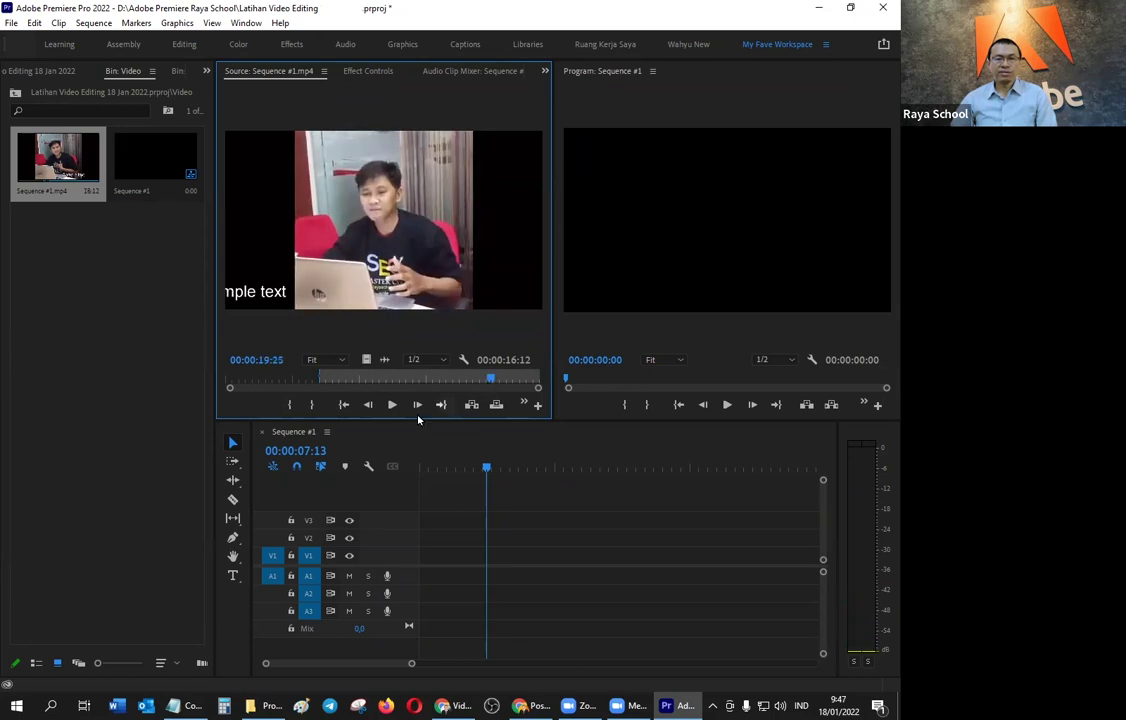
pyautogui.click(311, 405)
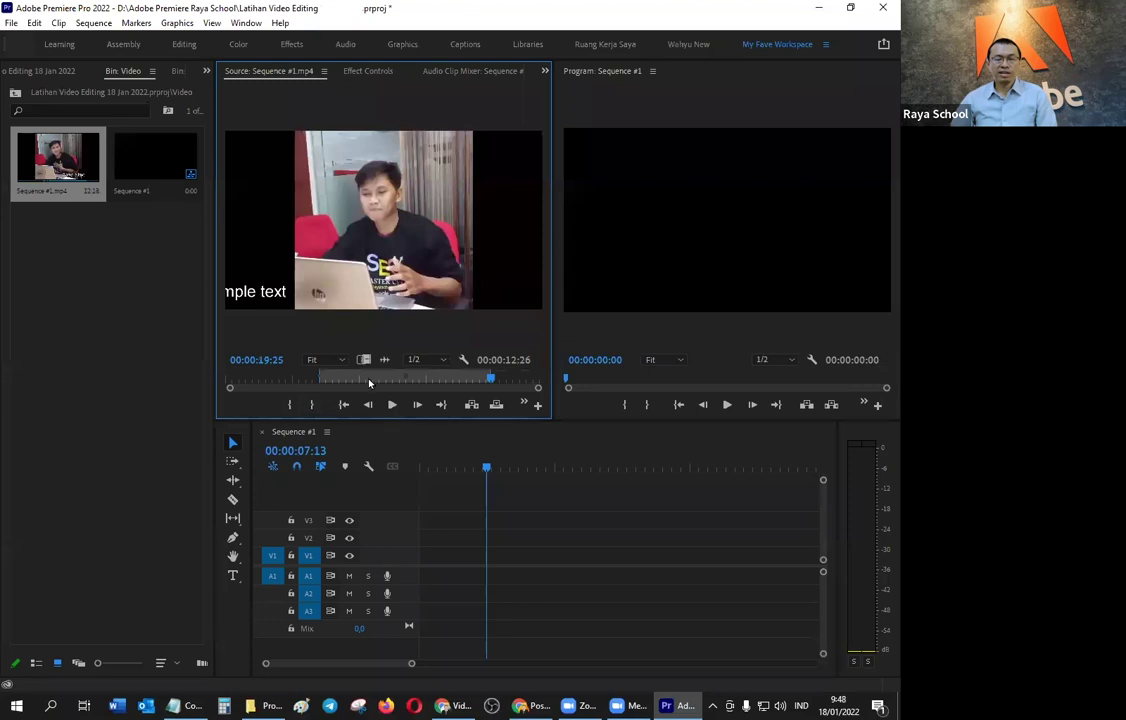
# Step: Insert the marked 00:00:12:26 portion at the sequence start on V1/A1 and scrub to review
pyautogui.moveTo(396, 257); pyautogui.dragTo(424, 578)
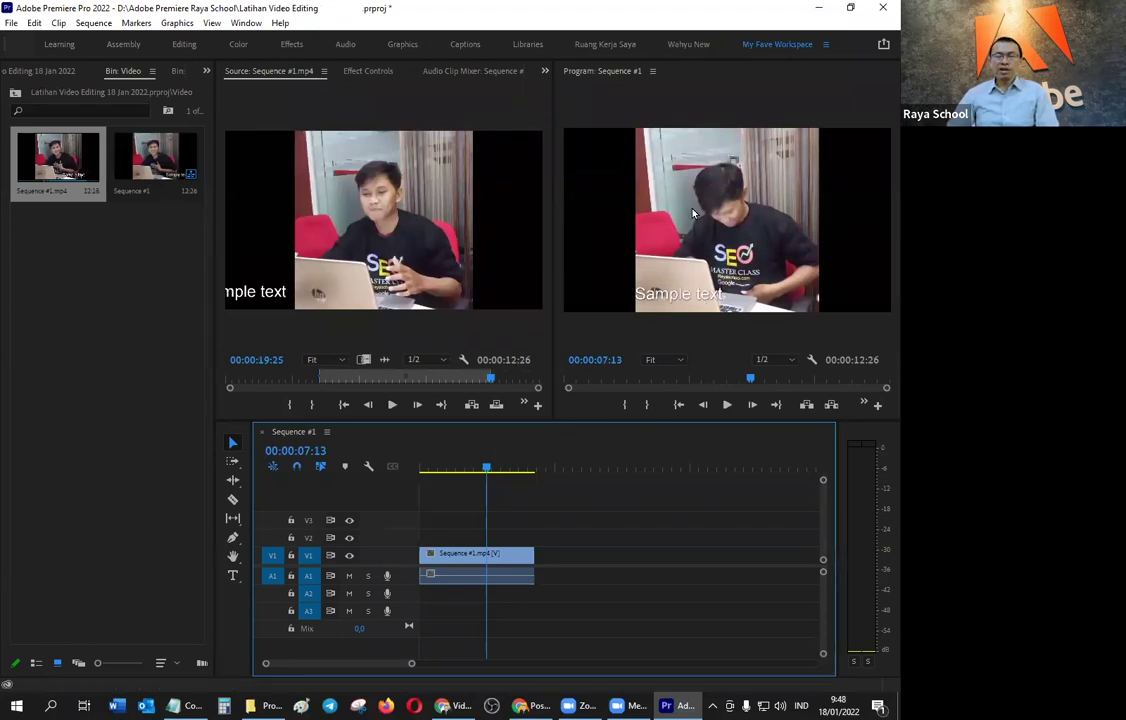
pyautogui.click(468, 467)
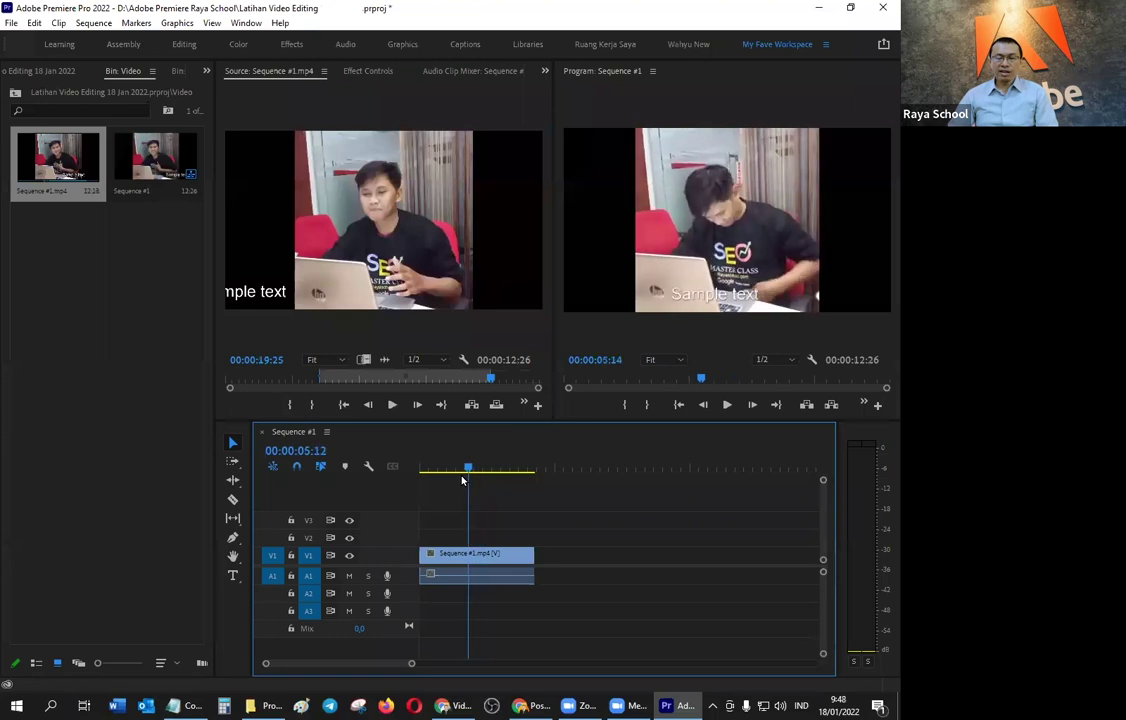
pyautogui.click(437, 468)
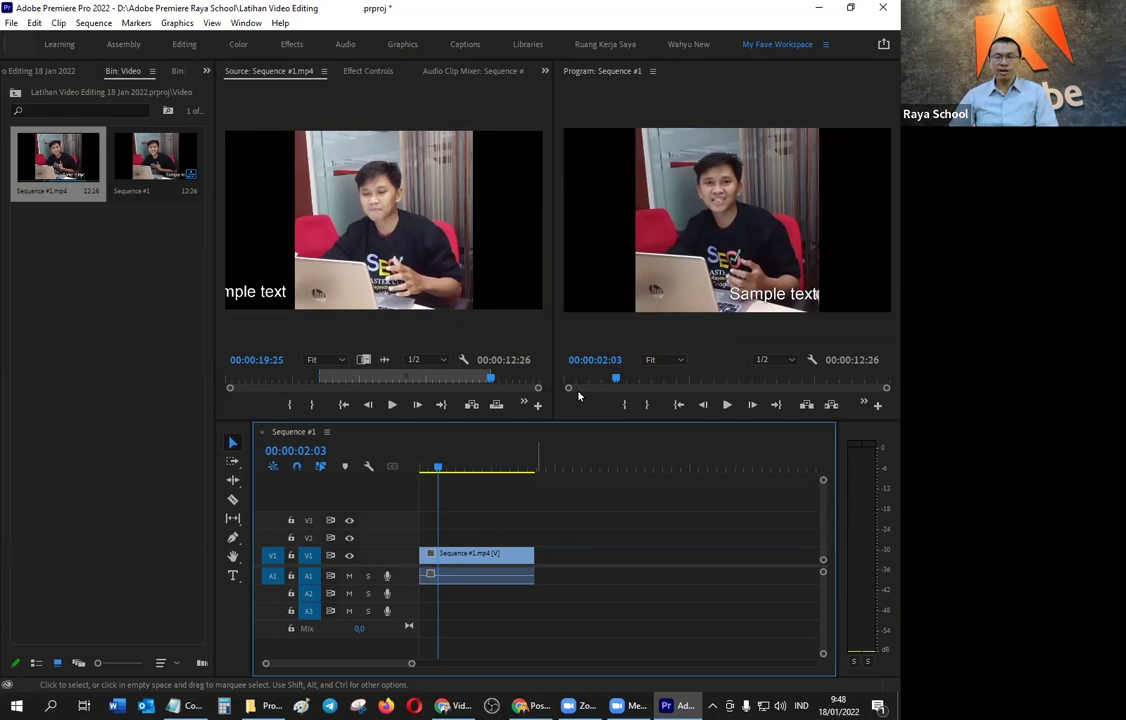
pyautogui.moveTo(437, 468); pyautogui.dragTo(446, 468)
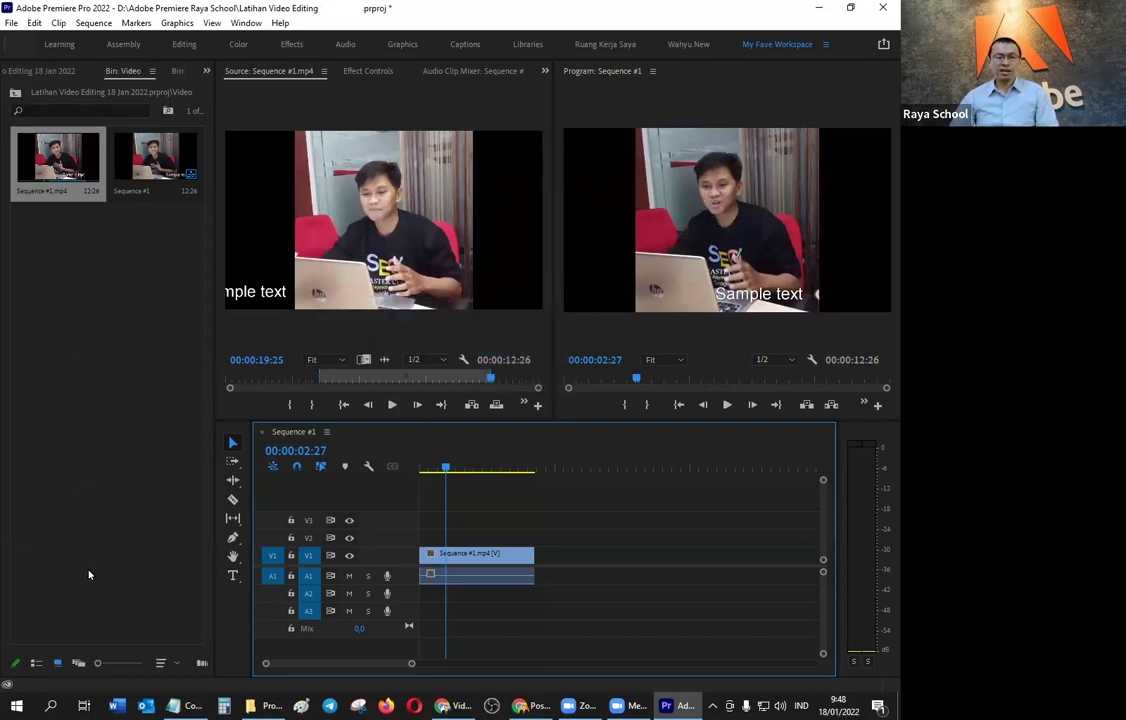
# Step: Show the project in List View and place the Bay Street Billionaires music on track A2
pyautogui.click(35, 663)
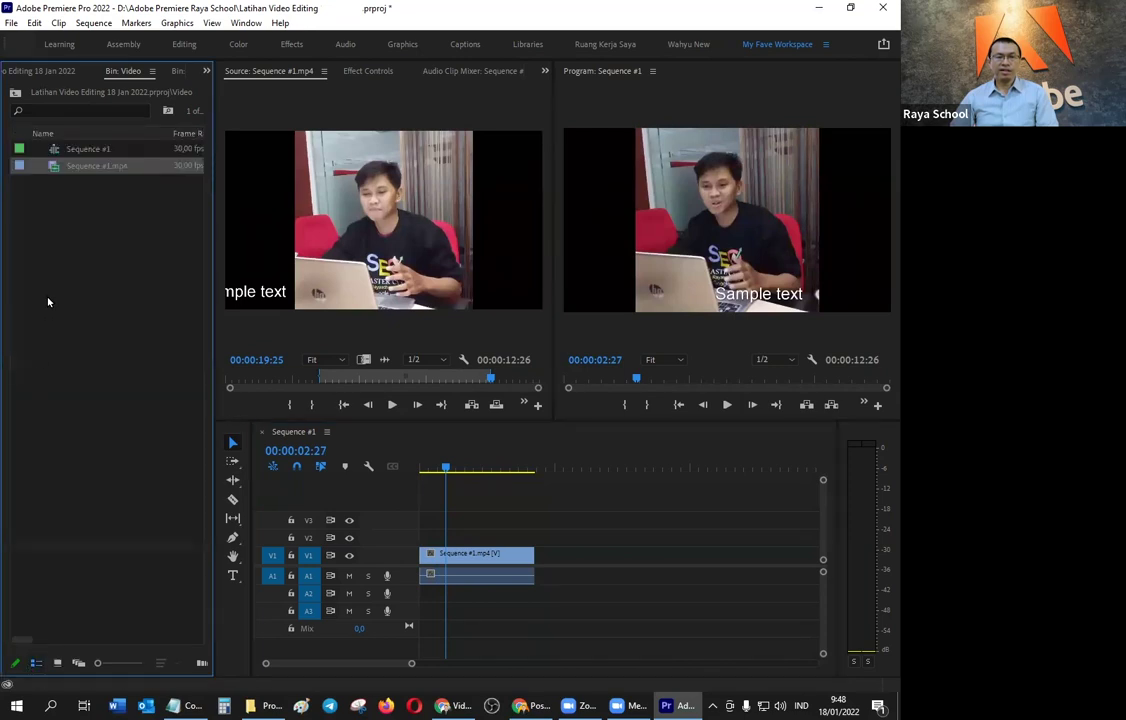
pyautogui.click(20, 72)
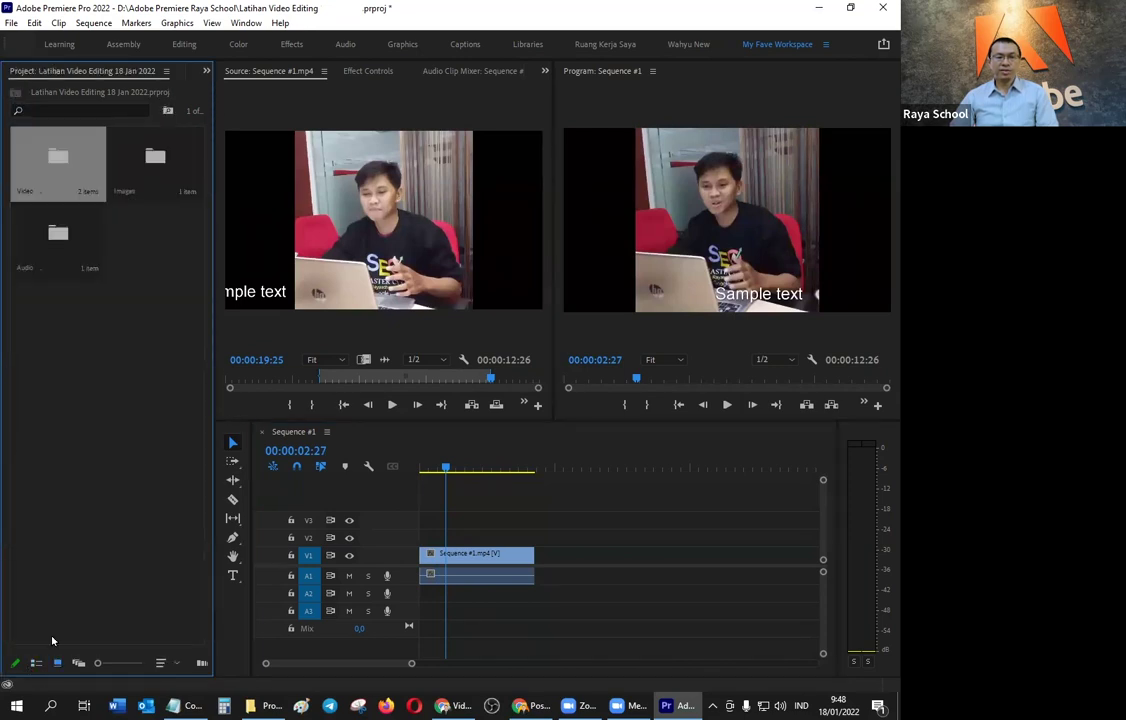
pyautogui.click(35, 663)
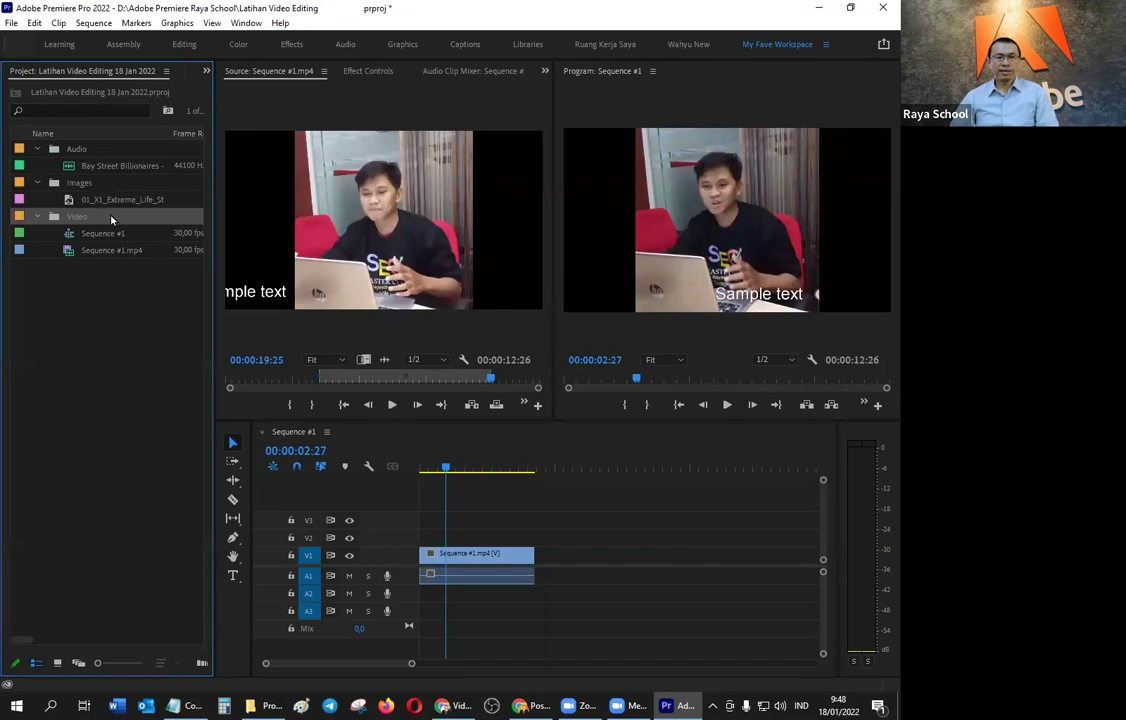
pyautogui.moveTo(99, 166); pyautogui.dragTo(425, 594)
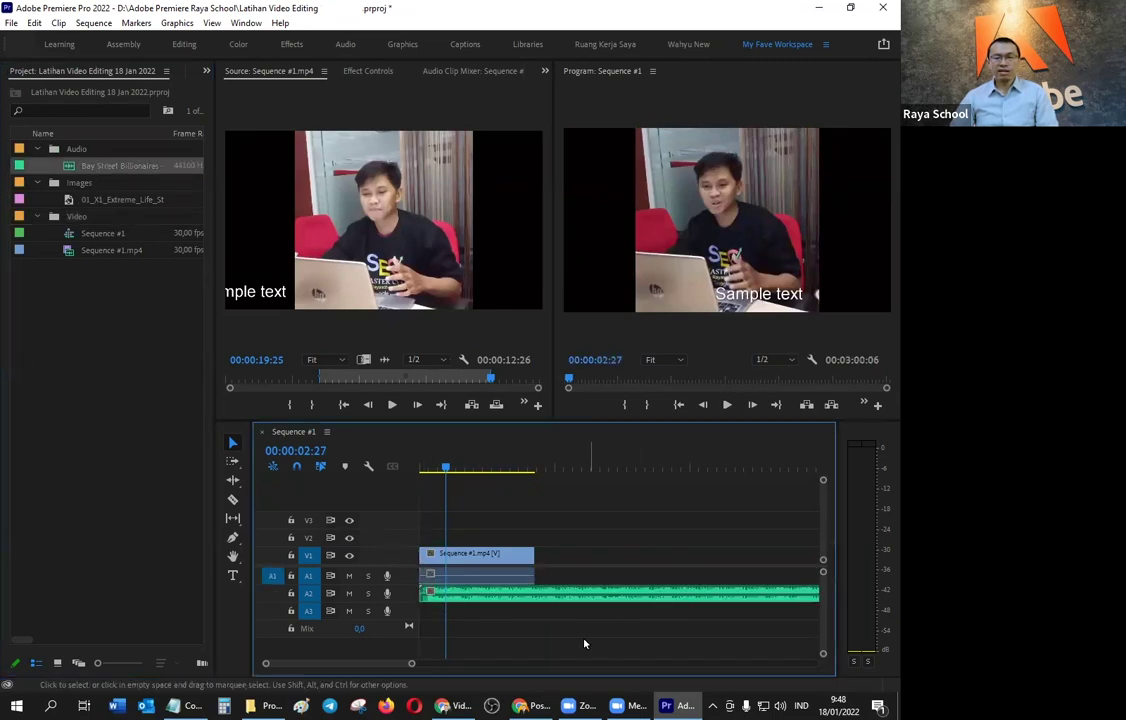
# Step: Zoom the timeline out and trim the music's end to match the video clip's end
pyautogui.press('-')
pyautogui.moveTo(694, 594); pyautogui.dragTo(440, 605)
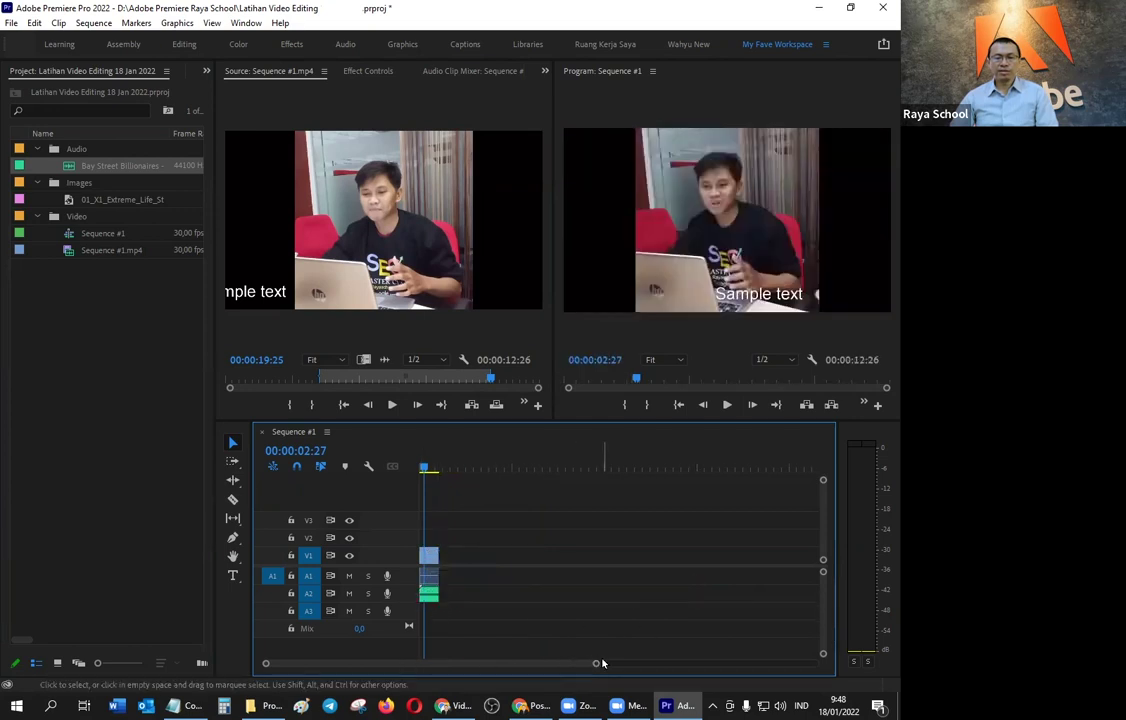
pyautogui.moveTo(598, 663)
pyautogui.mouseDown()
pyautogui.moveTo(472, 669)
pyautogui.moveTo(487, 667)
pyautogui.mouseUp()
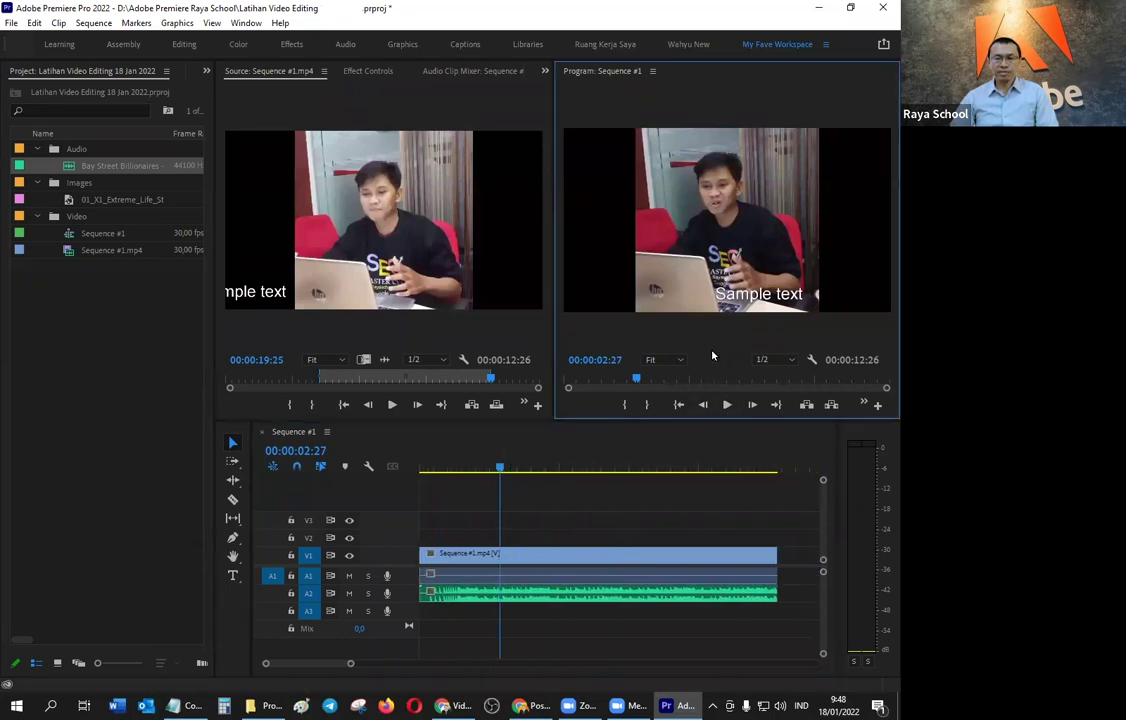
pyautogui.click(727, 405)
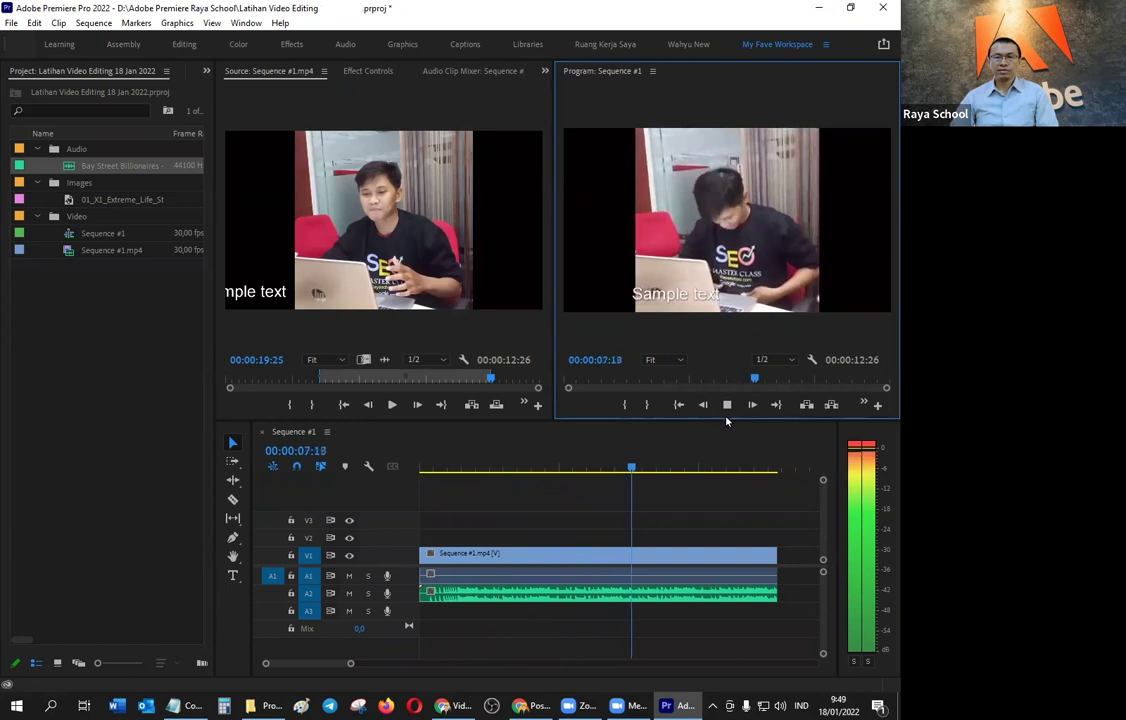
pyautogui.click(728, 406)
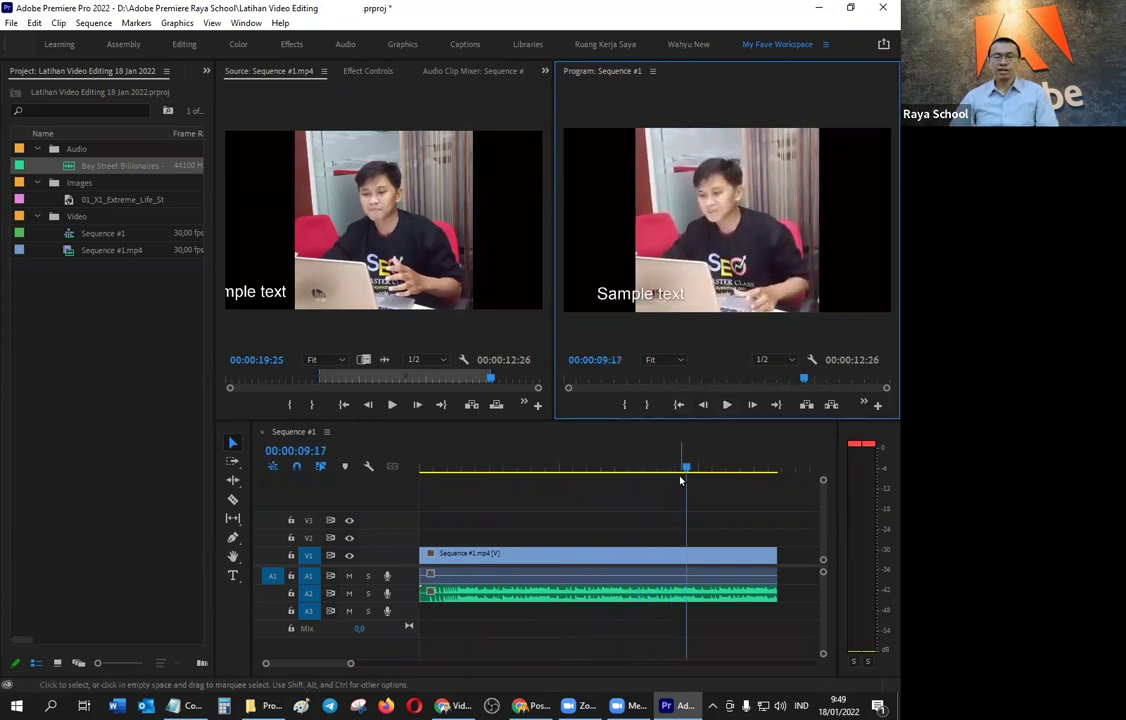
pyautogui.moveTo(686, 467); pyautogui.dragTo(477, 492)
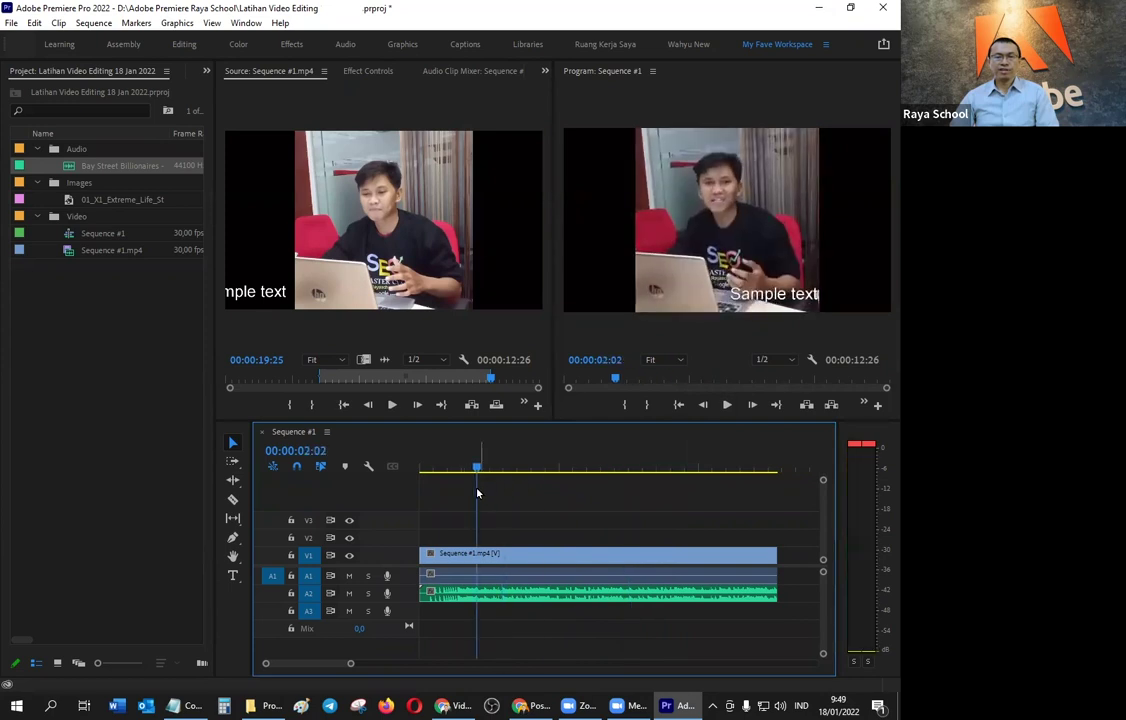
# Step: Preview the laptop photo, place it on V2 above the video, and select the clip
pyautogui.doubleClick(76, 202)
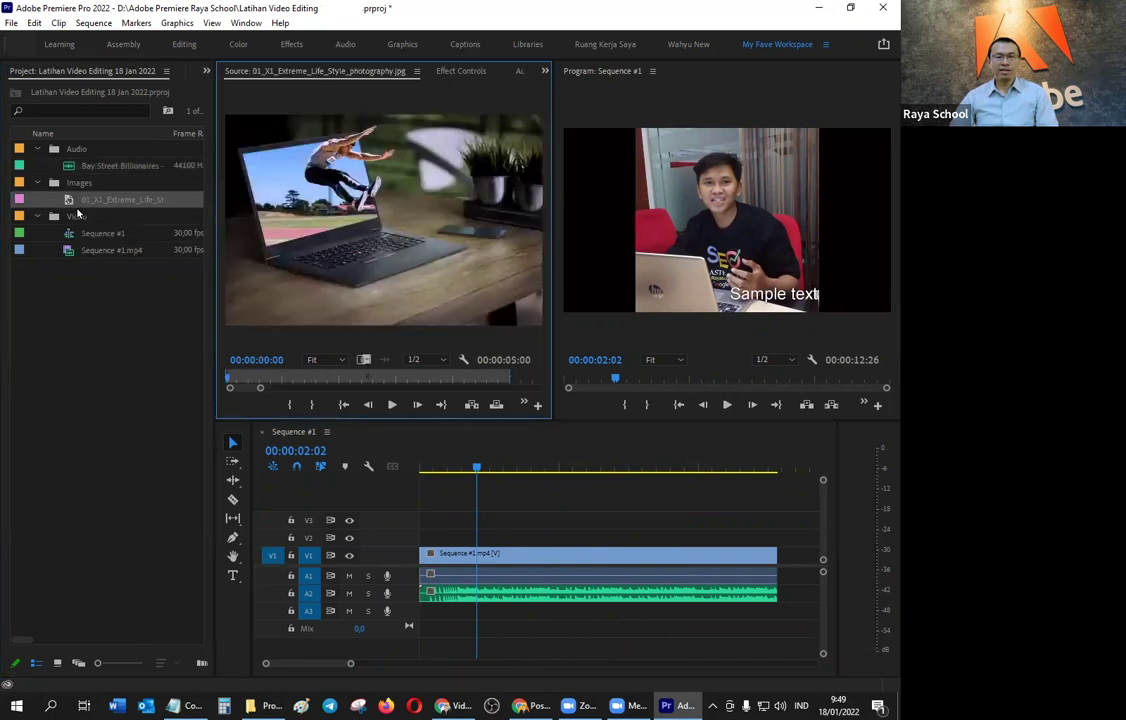
pyautogui.moveTo(77, 202); pyautogui.dragTo(452, 537)
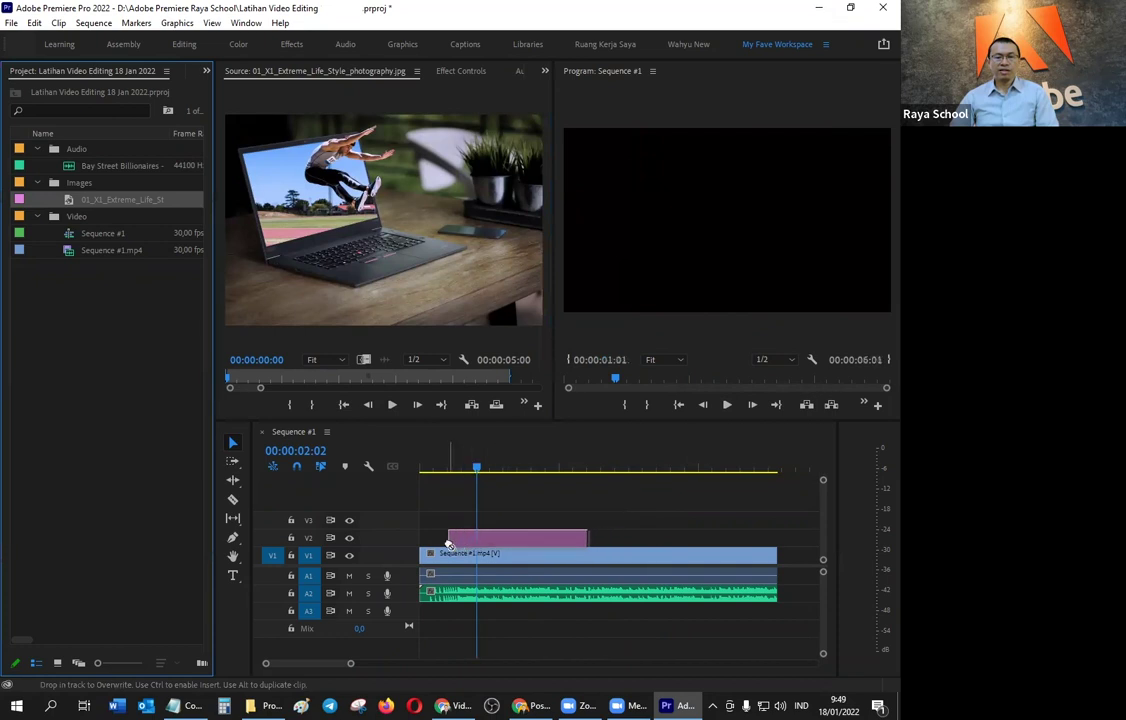
pyautogui.moveTo(474, 468)
pyautogui.mouseDown()
pyautogui.moveTo(463, 477)
pyautogui.moveTo(515, 487)
pyautogui.mouseUp()
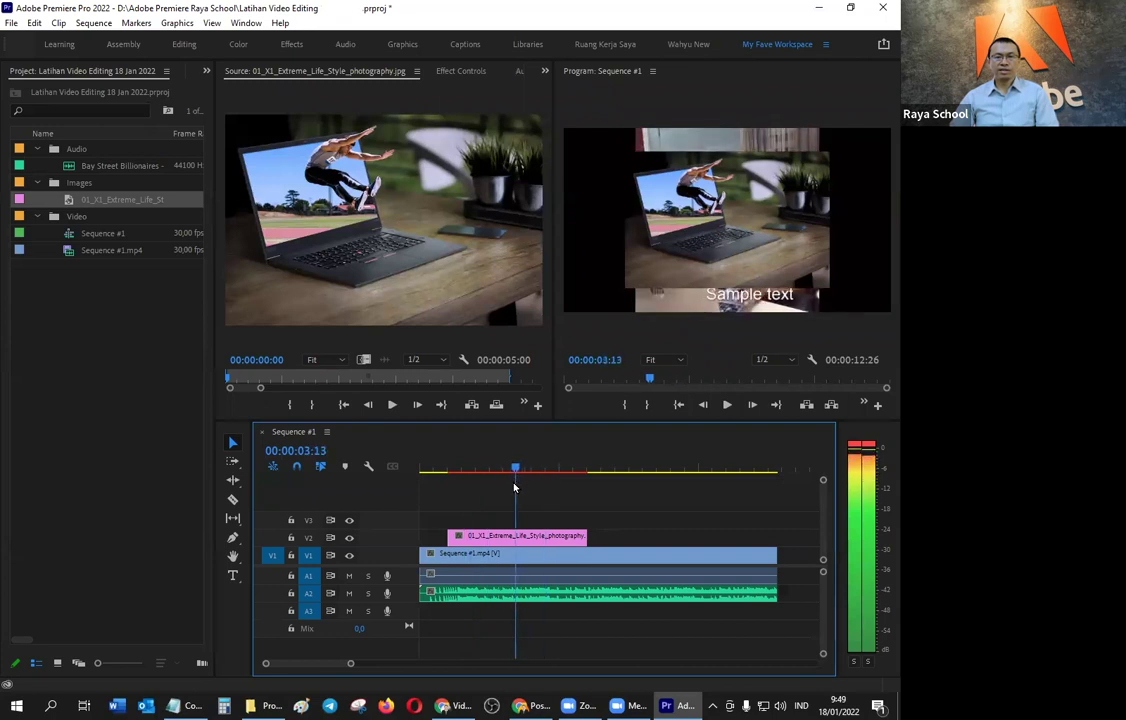
pyautogui.click(507, 540)
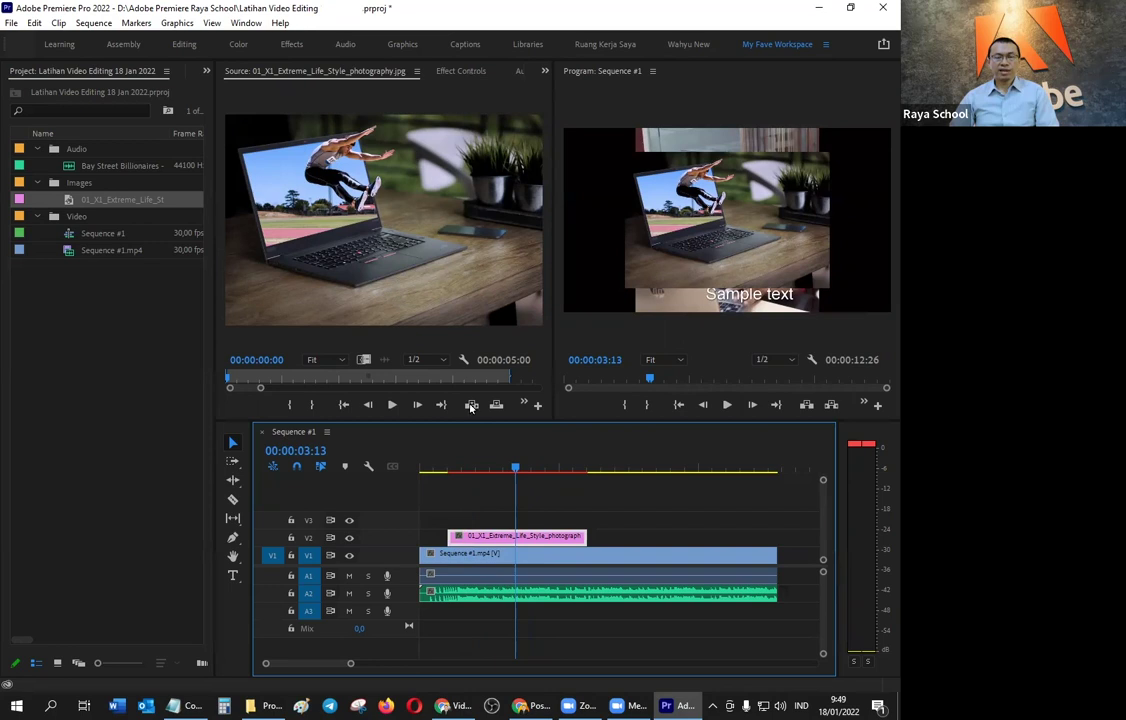
# Step: In the notes, append '1 file aset' to item 3 and add '4. Panel Program/Media (hasil akhir video editing)'
pyautogui.click(185, 706)
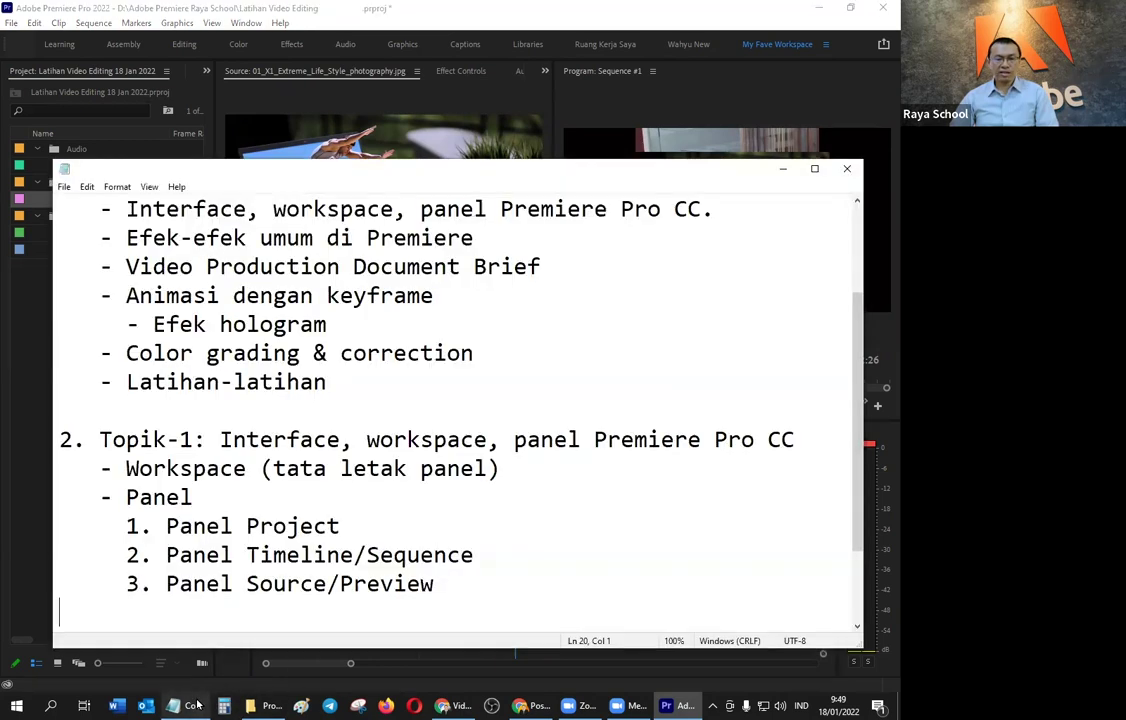
pyautogui.click(506, 582)
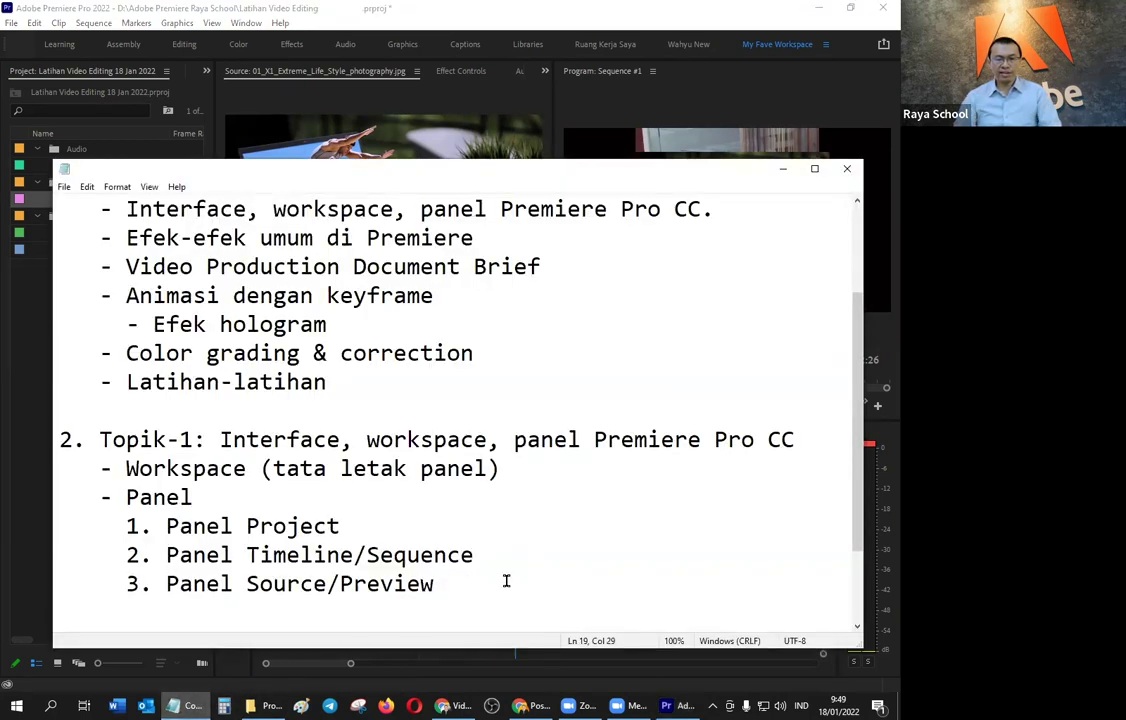
pyautogui.write(' 1 file aset')
pyautogui.press('Return')
pyautogui.write('4. ')
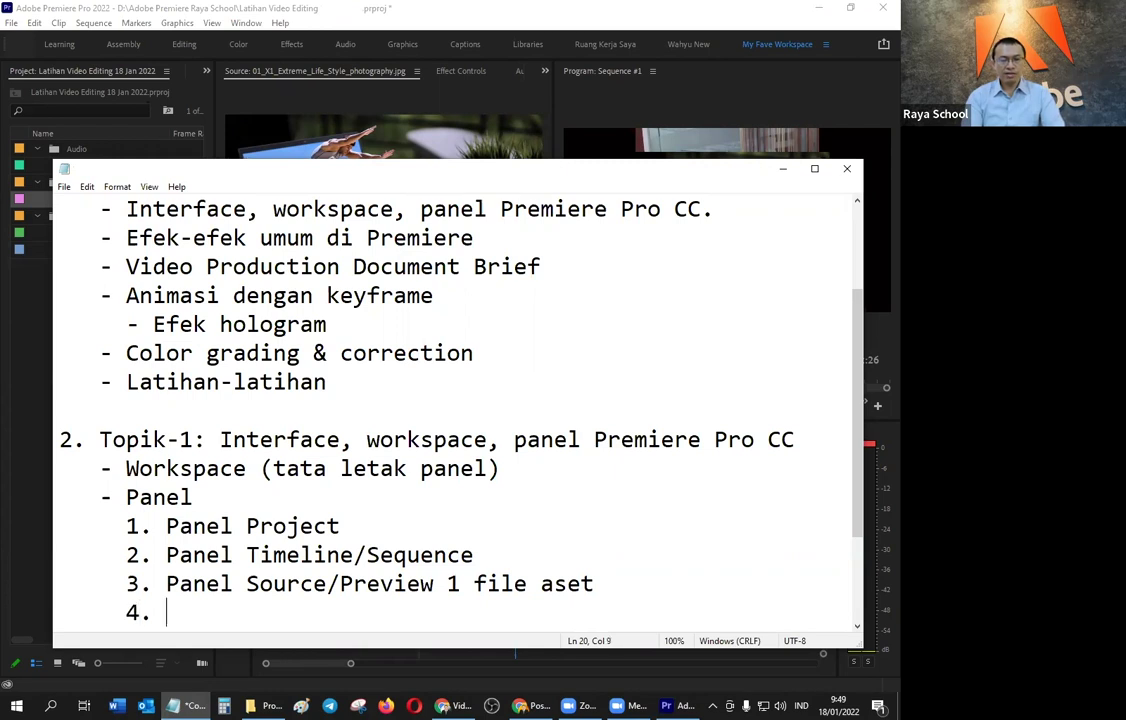
pyautogui.write('Panel P')
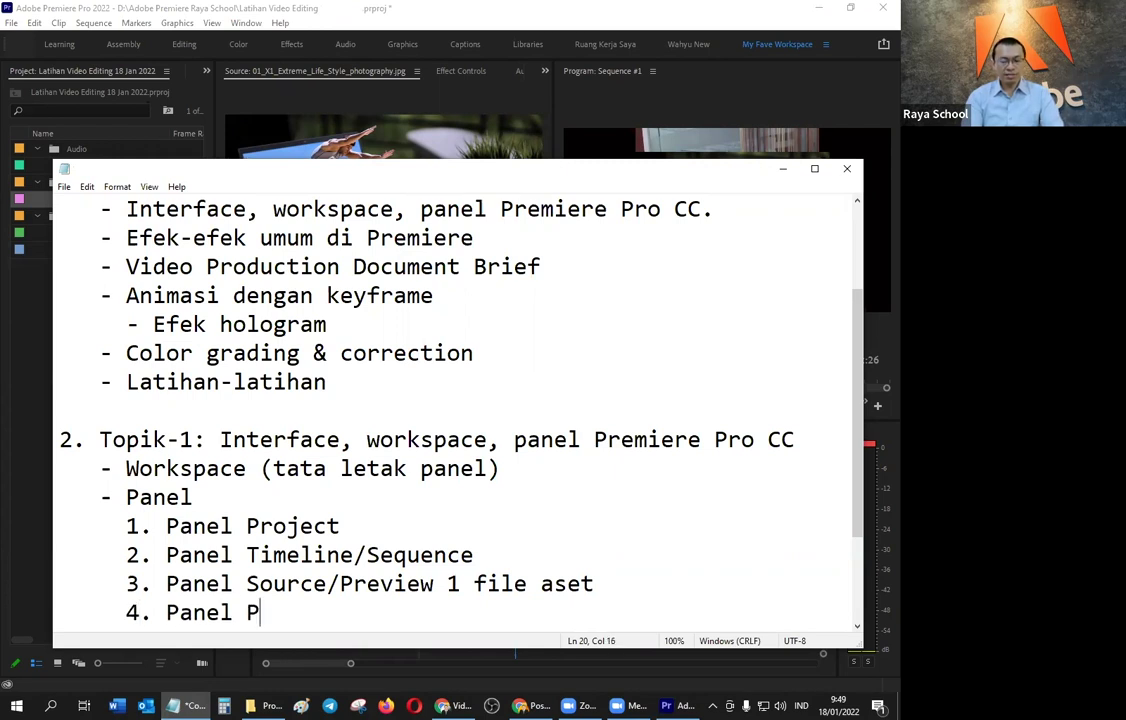
pyautogui.write('rogra ')
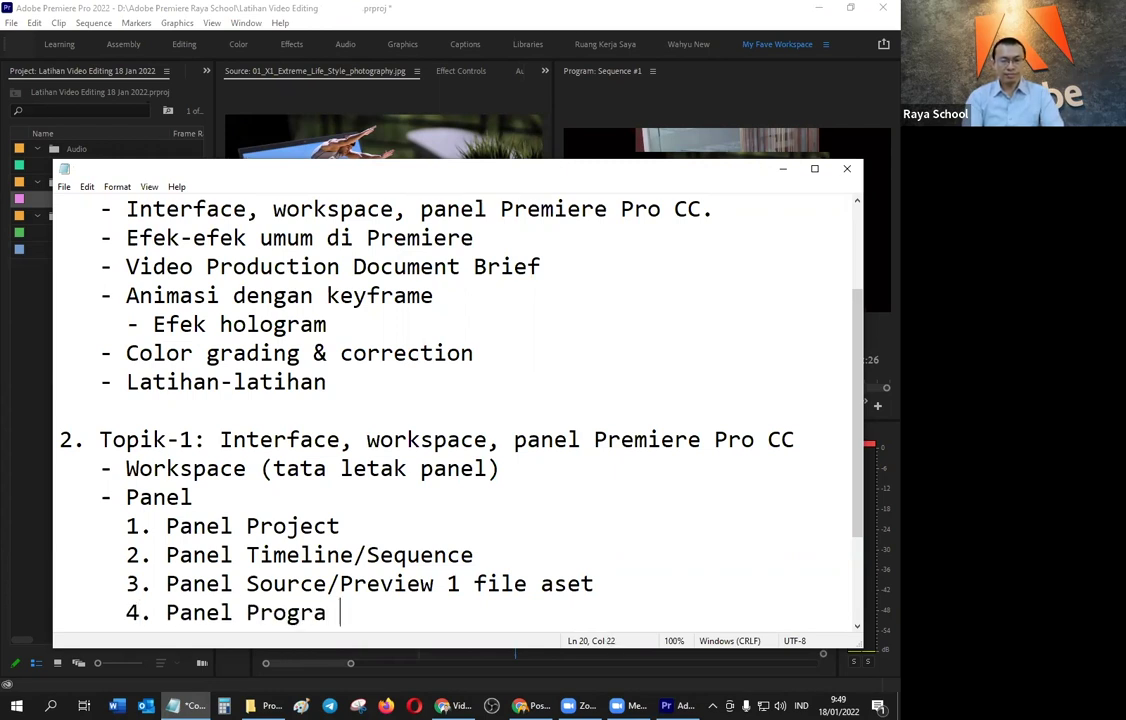
pyautogui.write('m/Media')
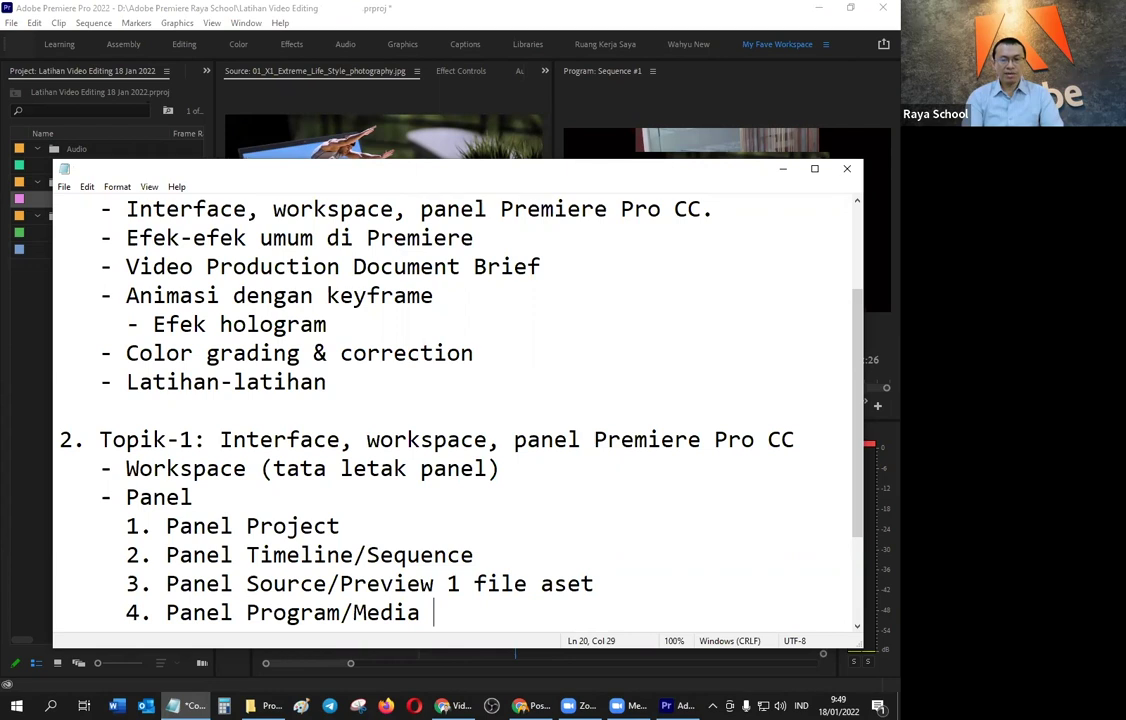
pyautogui.write('(hasil ')
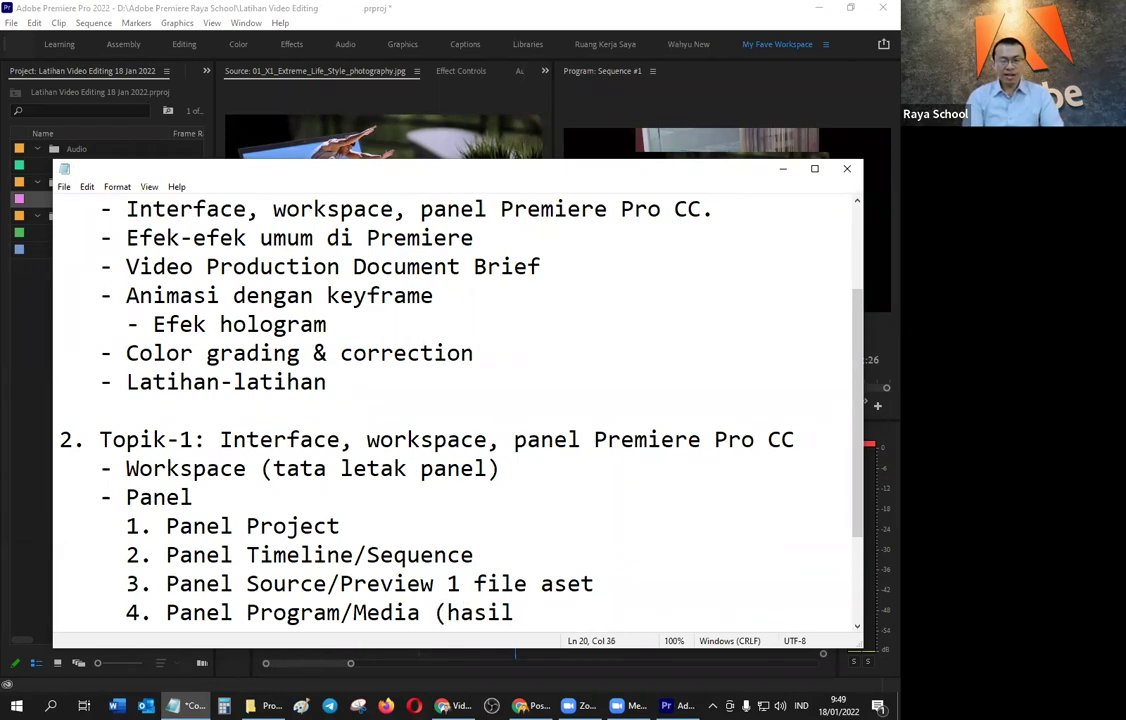
pyautogui.write('akhir ')
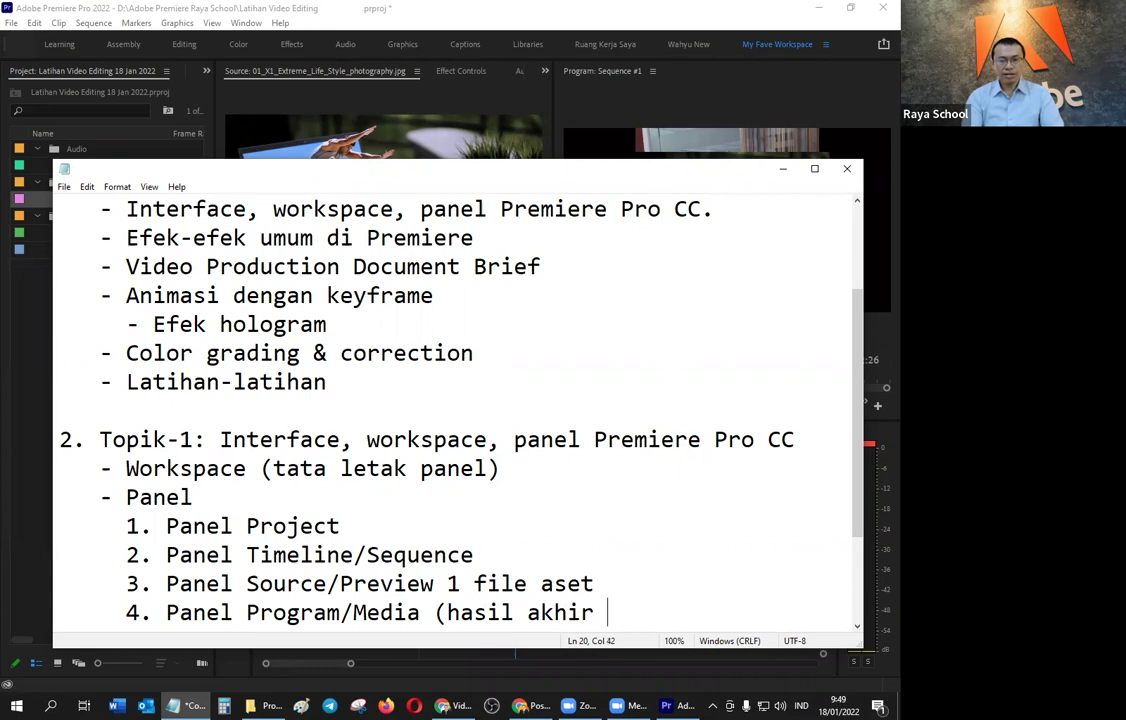
pyautogui.write('video')
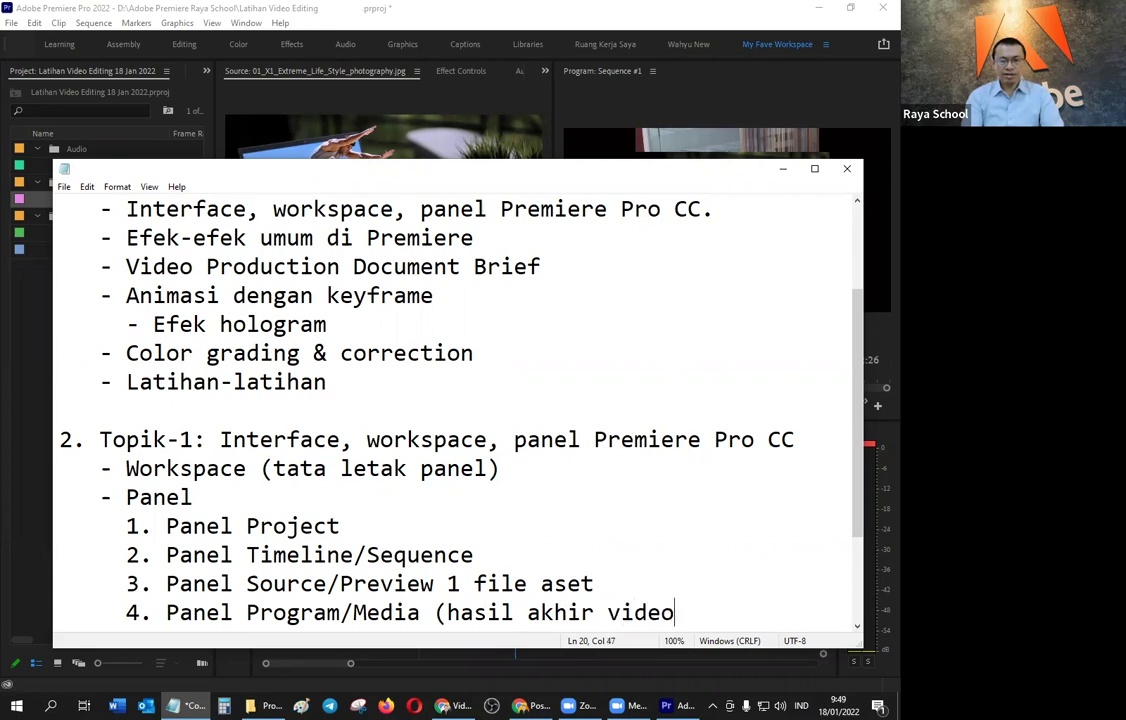
pyautogui.write('diting)')
# Step: Add the line '5. Panel Effect Control (edit properti item)' to the outline
pyautogui.press('Return')
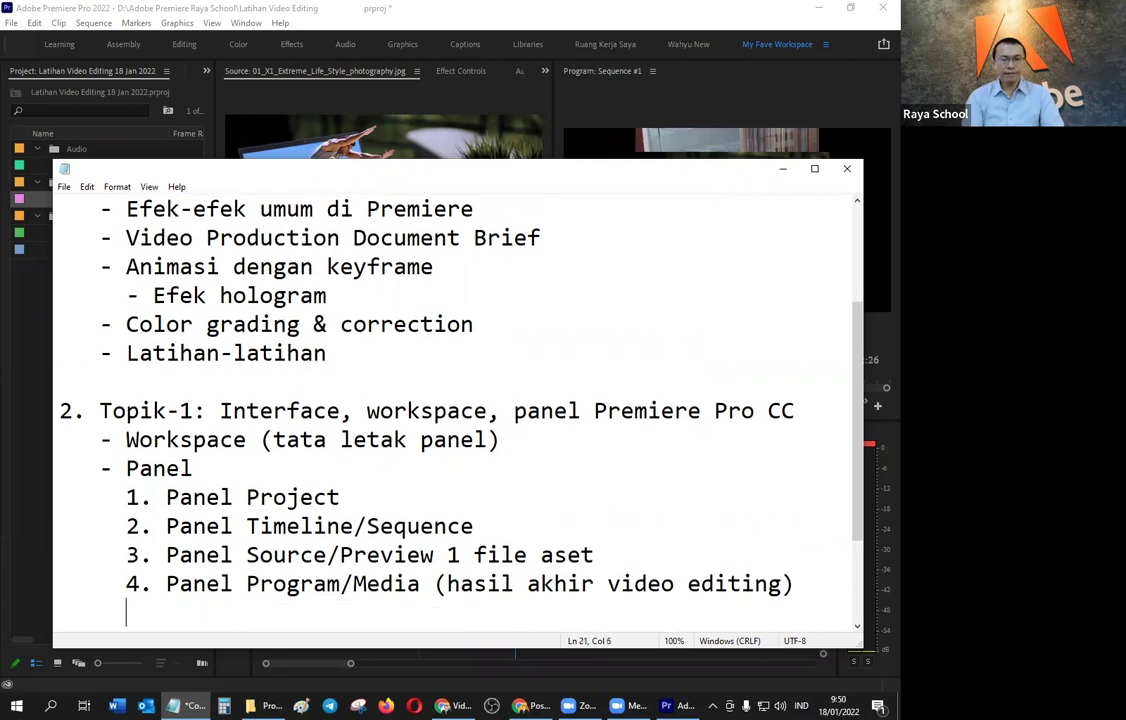
pyautogui.write('5. ')
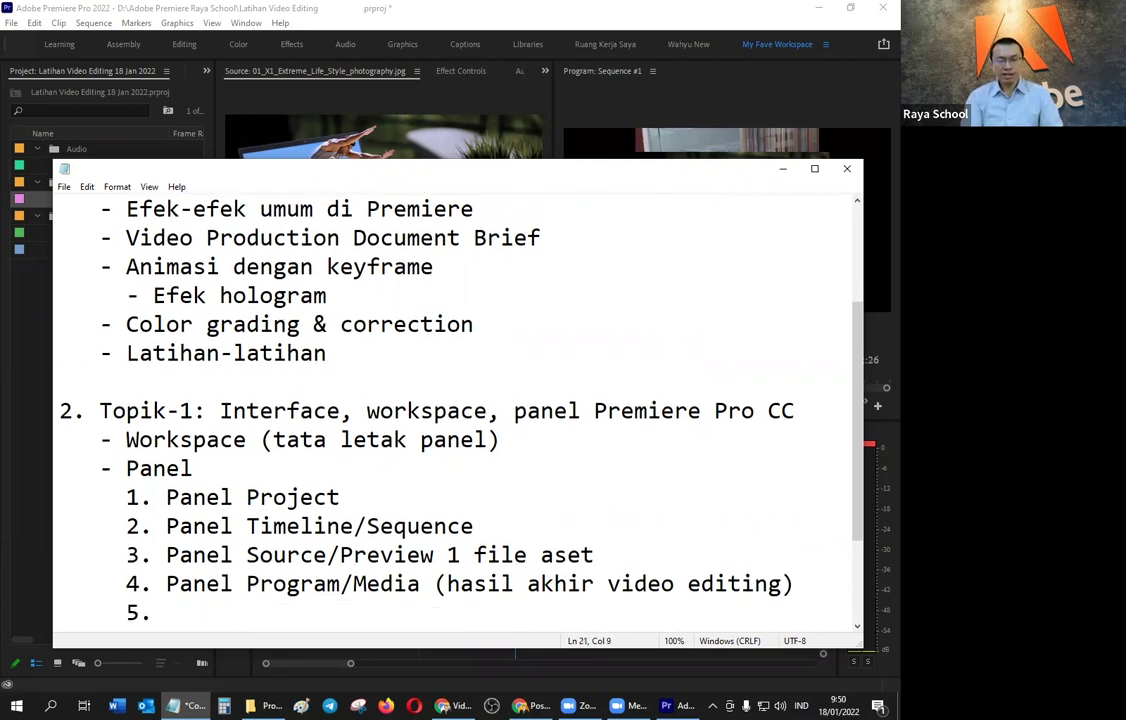
pyautogui.write('Pane')
pyautogui.press('BackSpace')
pyautogui.write('nel Effect Control ')
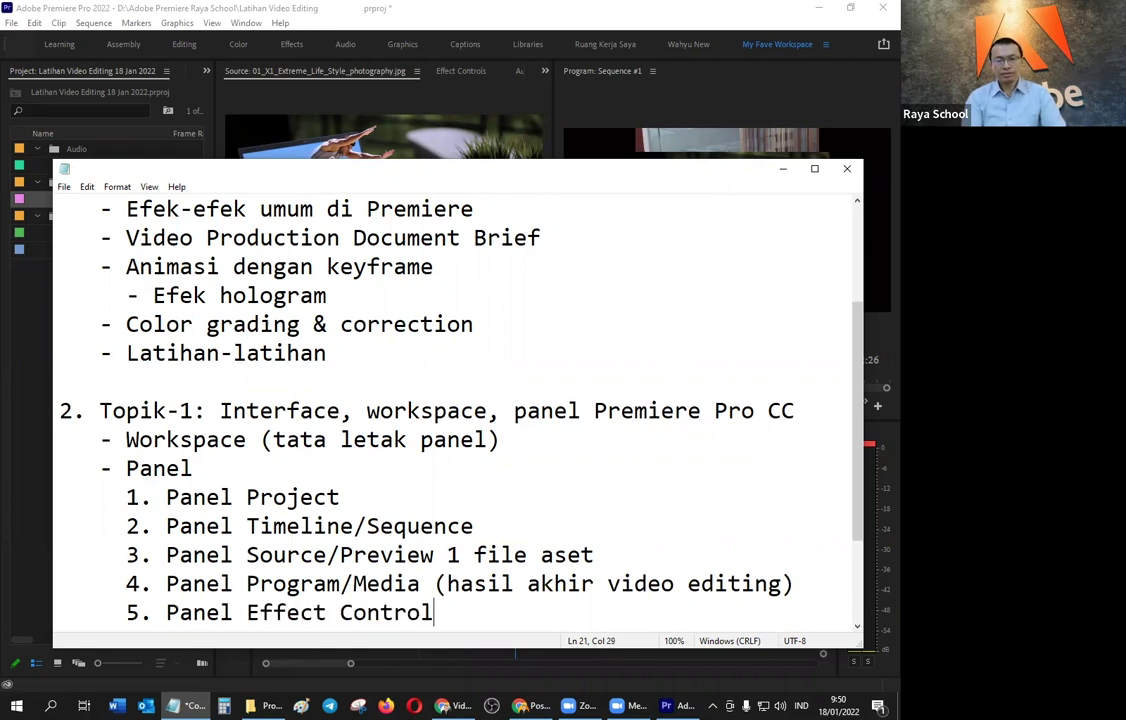
pyautogui.write('(edit proerti')
pyautogui.press('BackSpace')
pyautogui.press('BackSpace')
pyautogui.press('BackSpace')
pyautogui.press('BackSpace')
pyautogui.write('operti item')
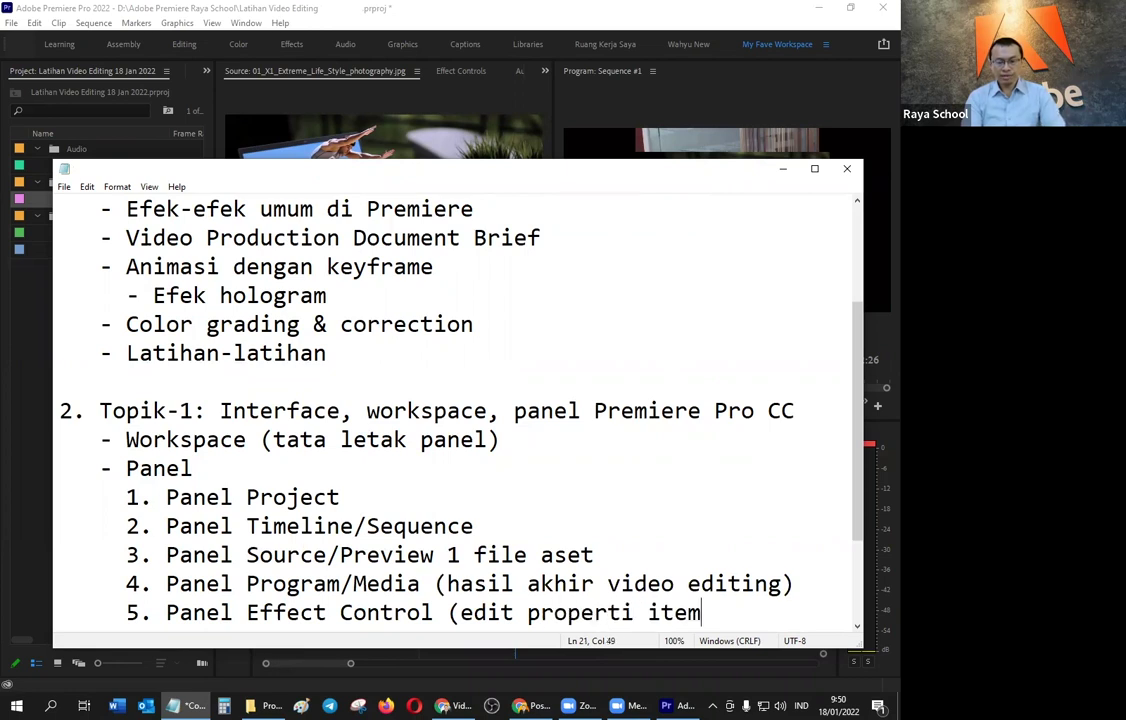
pyautogui.write(')')
pyautogui.press('Return')
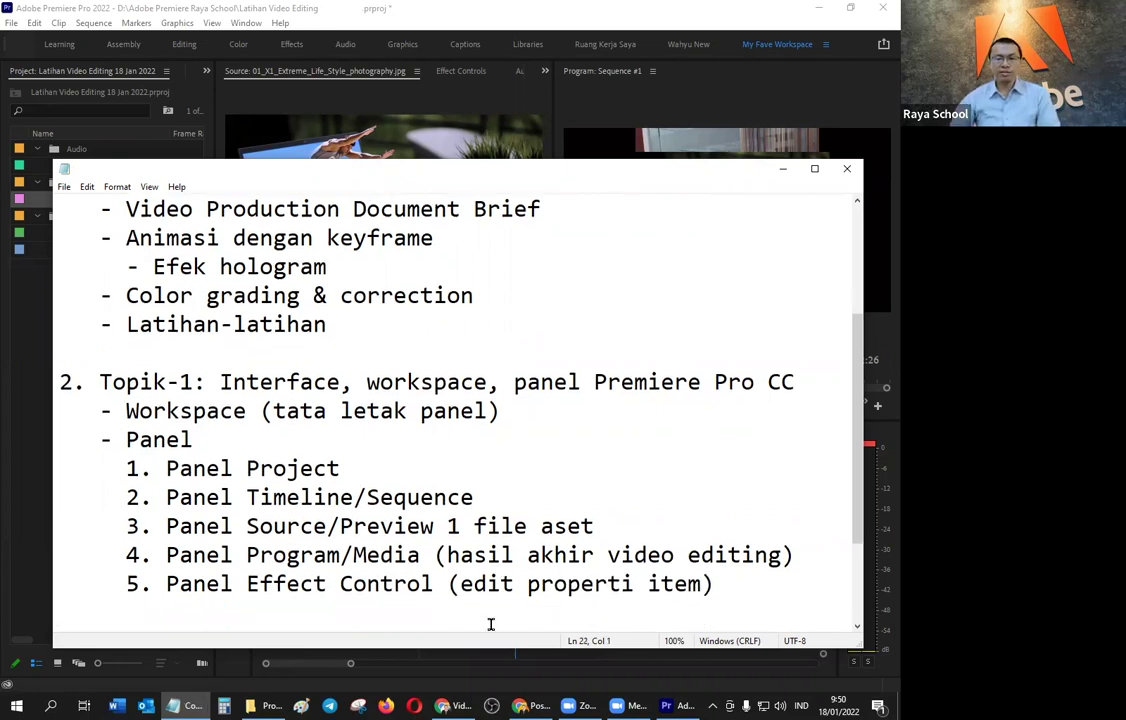
# Step: Highlight 'Effect Control' in item 5, deselect it, and switch back to Premiere Pro
pyautogui.click(600, 662)
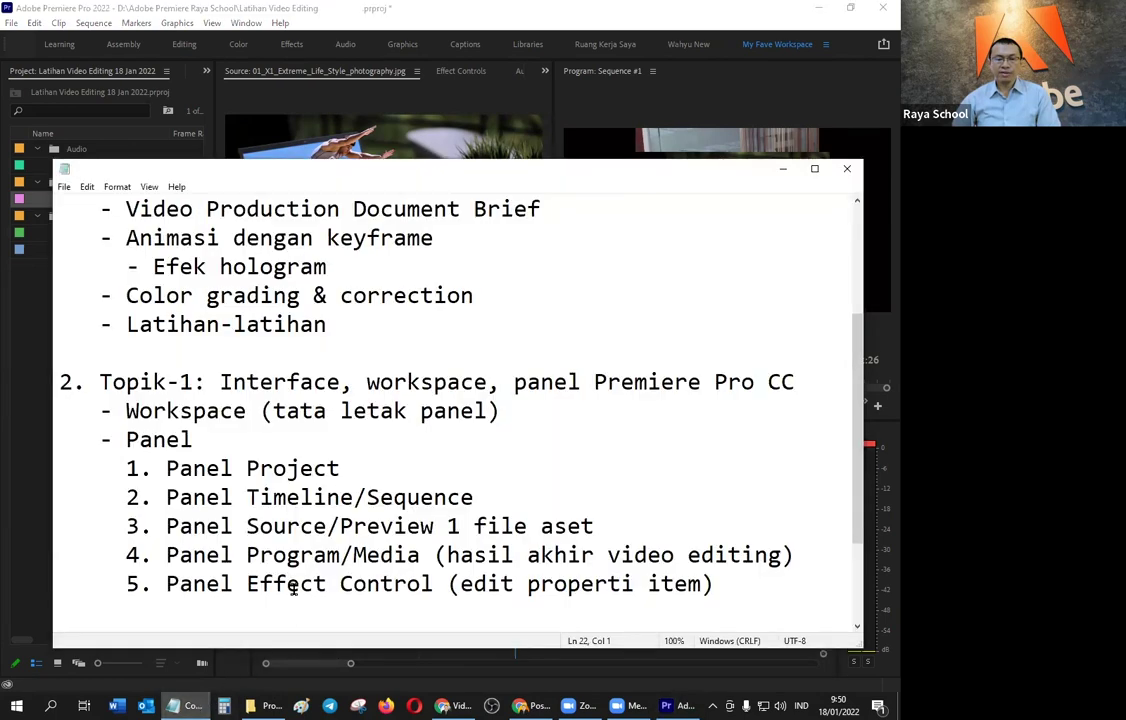
pyautogui.moveTo(247, 584); pyautogui.dragTo(336, 588)
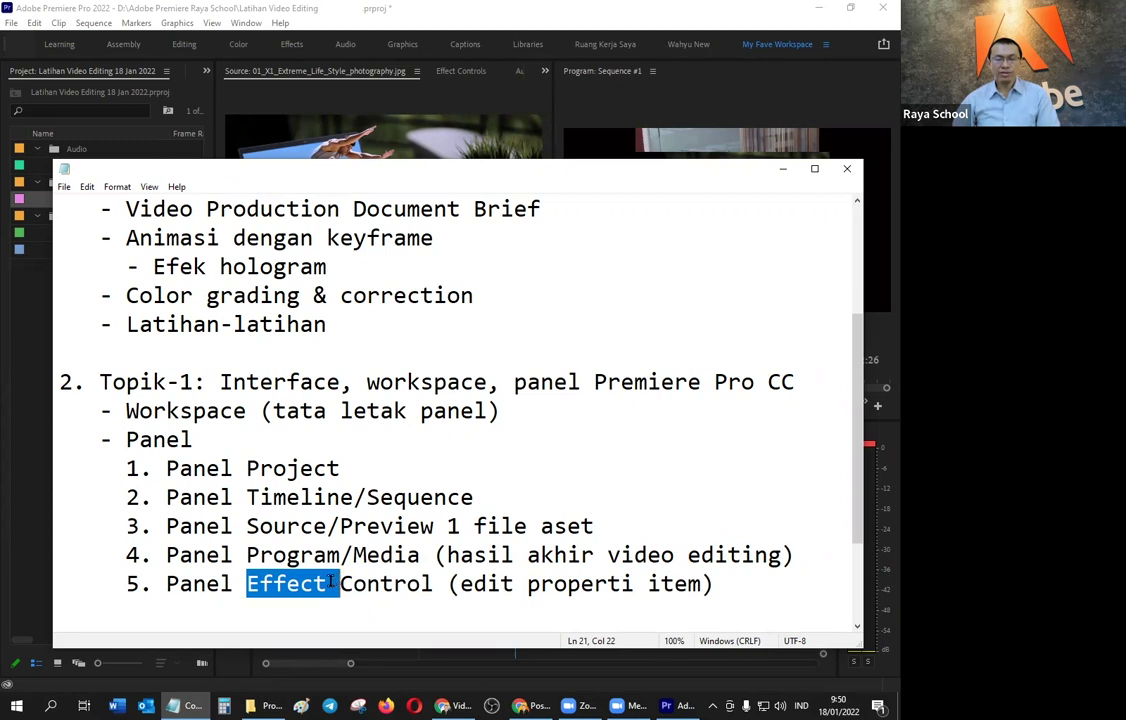
pyautogui.click(246, 584)
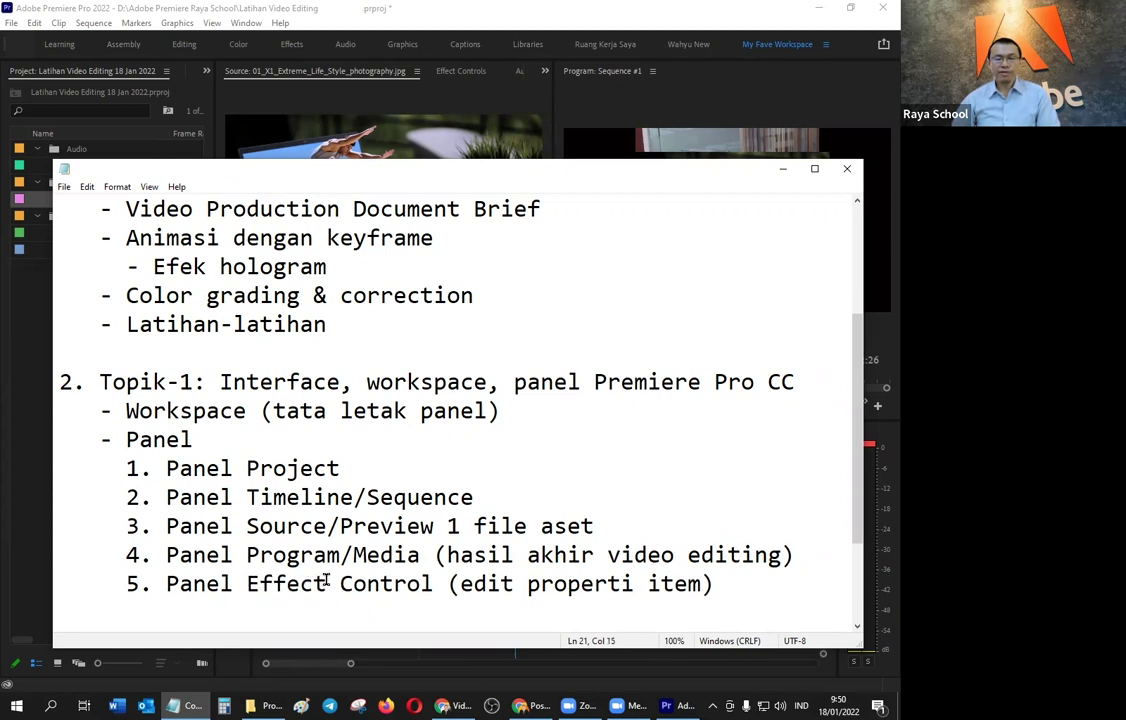
pyautogui.keyDown('shift'); pyautogui.click(338, 578); pyautogui.keyUp('shift')
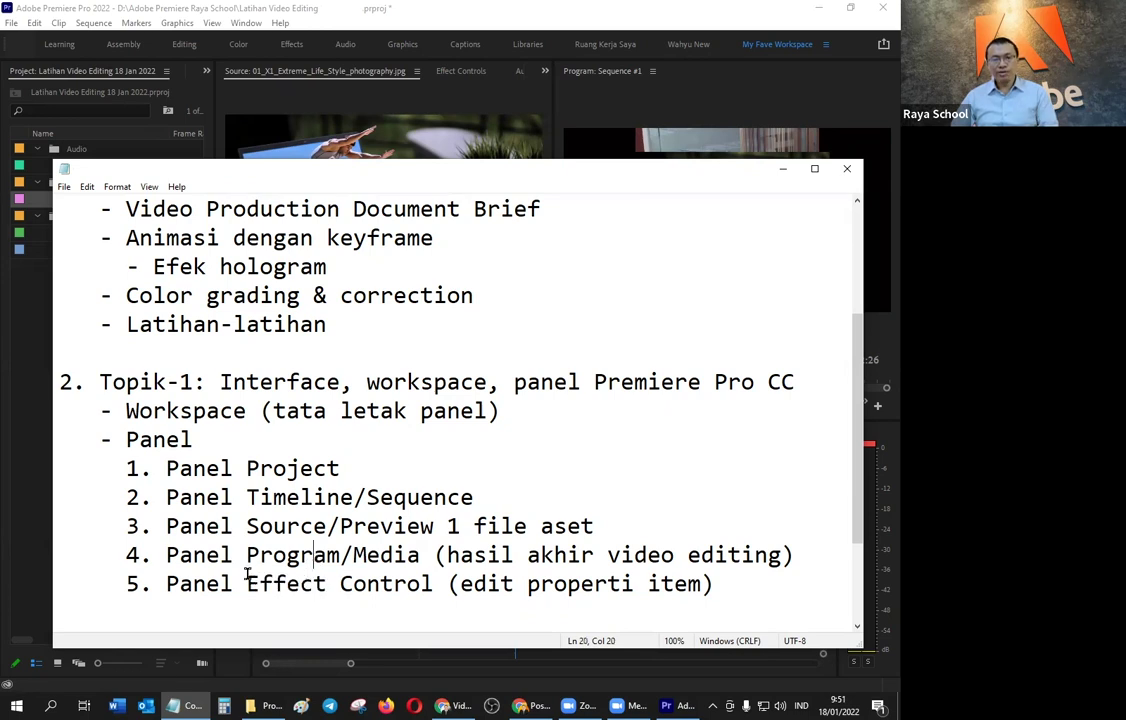
pyautogui.moveTo(247, 583); pyautogui.dragTo(433, 583)
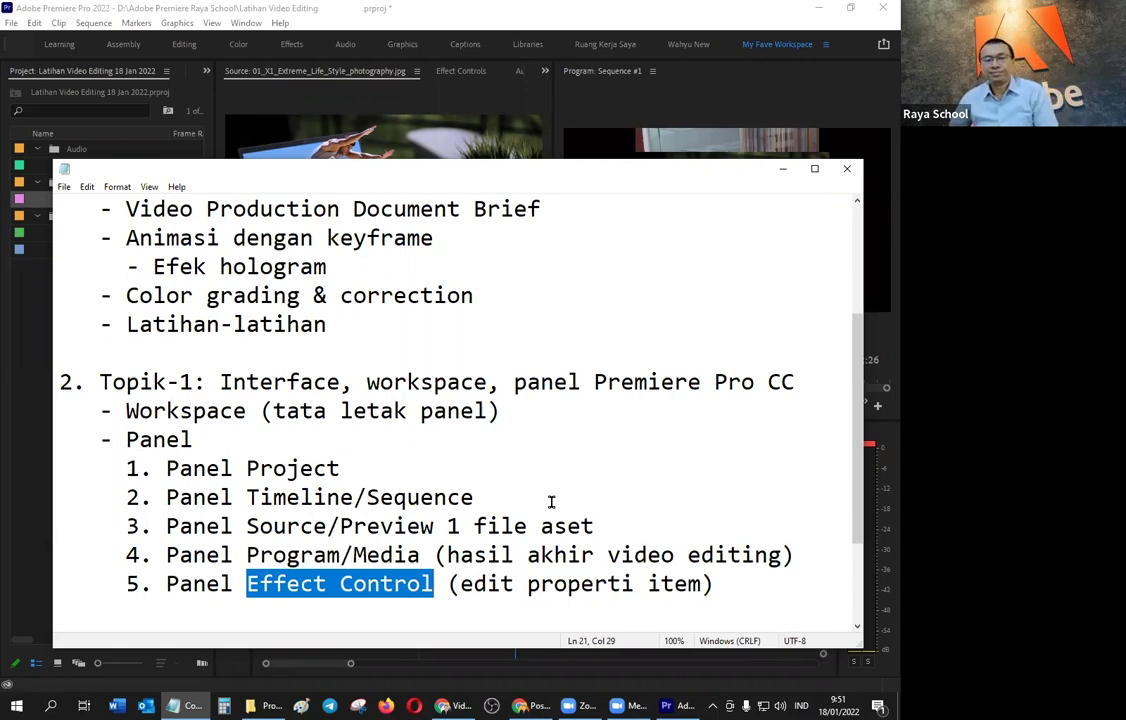
pyautogui.click(719, 593)
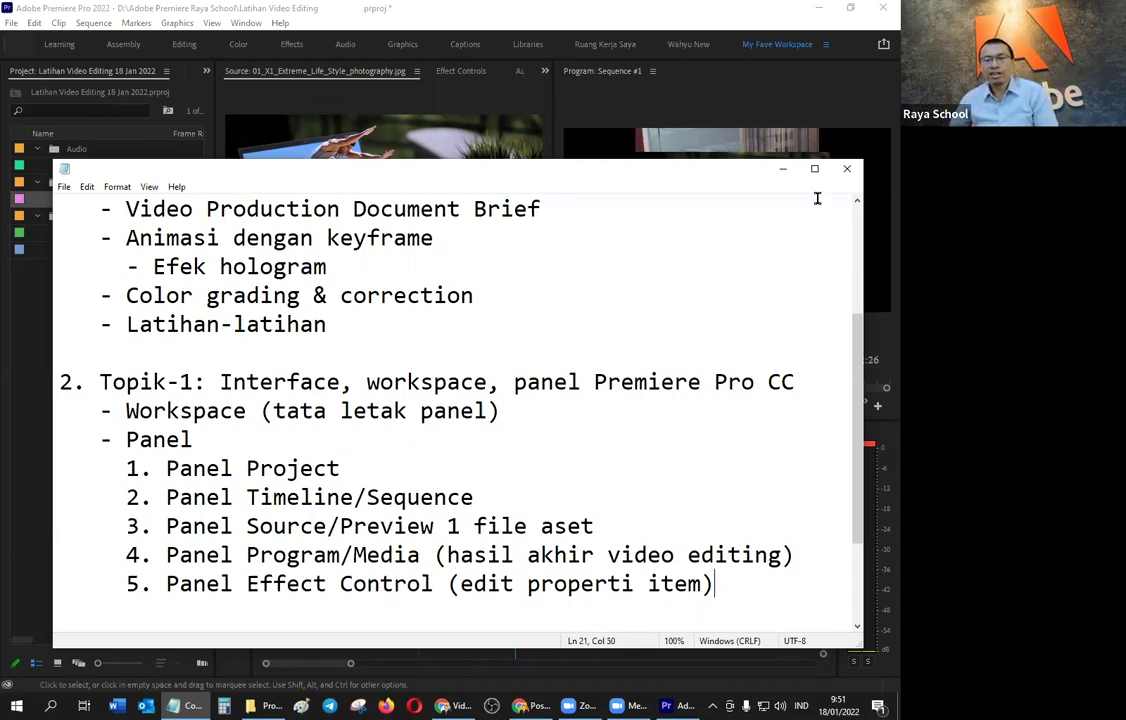
pyautogui.click(688, 148)
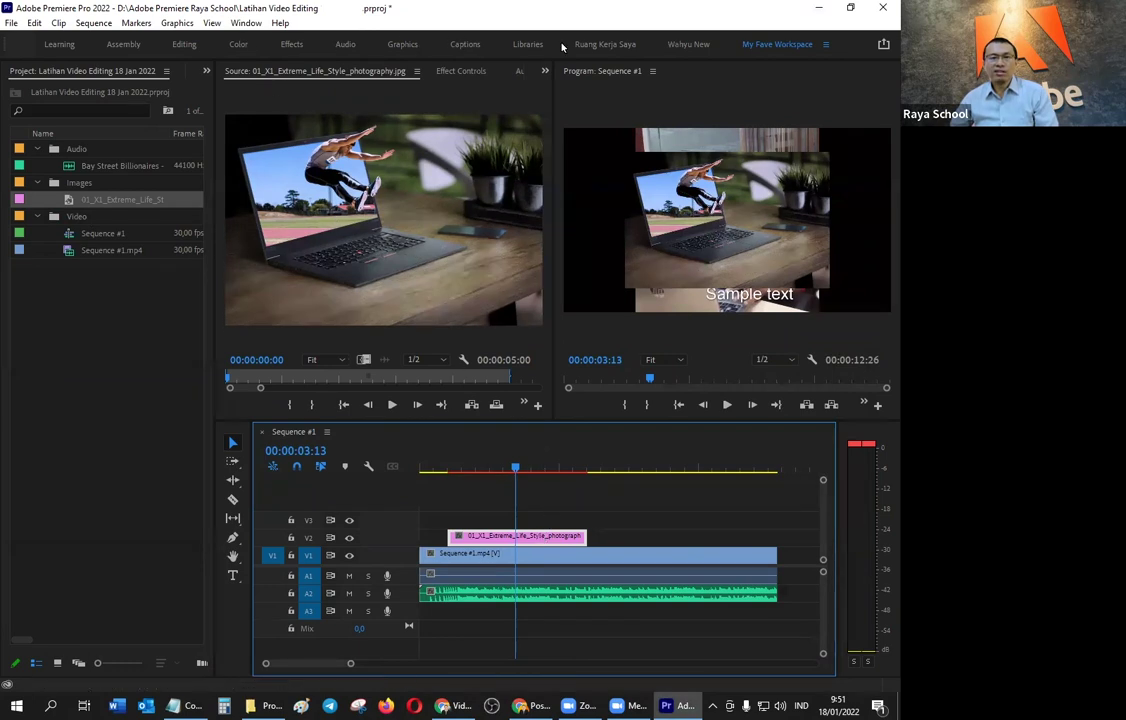
# Step: Close the Effect Controls panel via its panel menu and reopen it from Window > Effect Controls
pyautogui.click(453, 72)
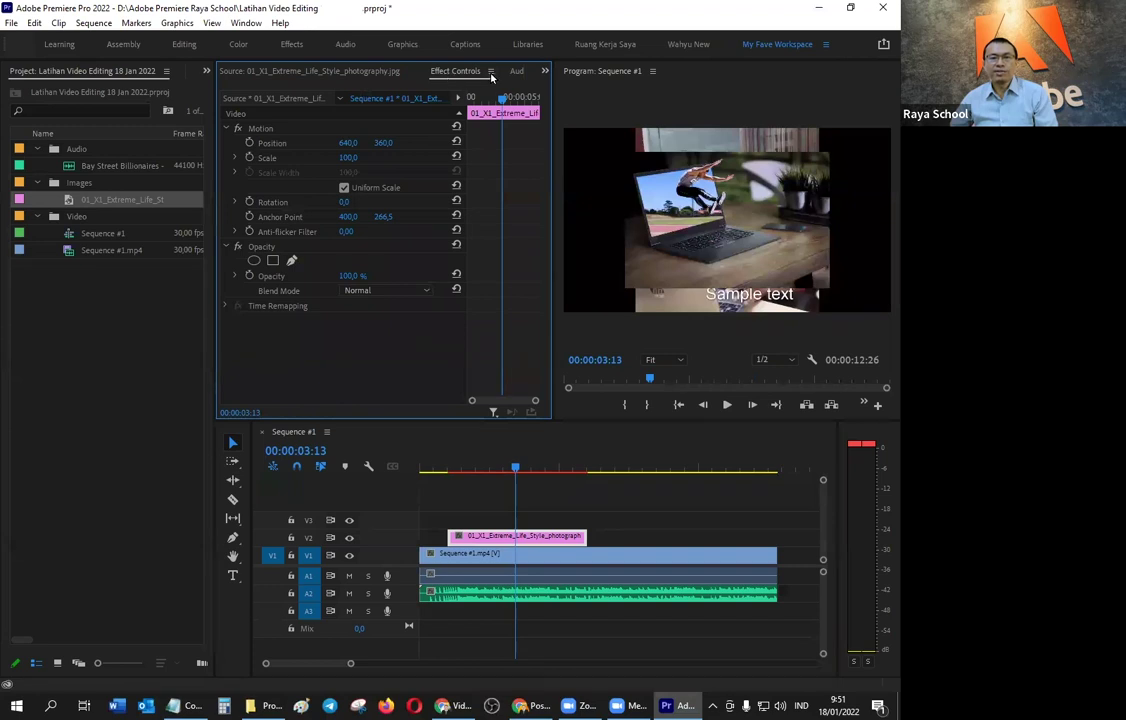
pyautogui.click(491, 72)
pyautogui.click(505, 76)
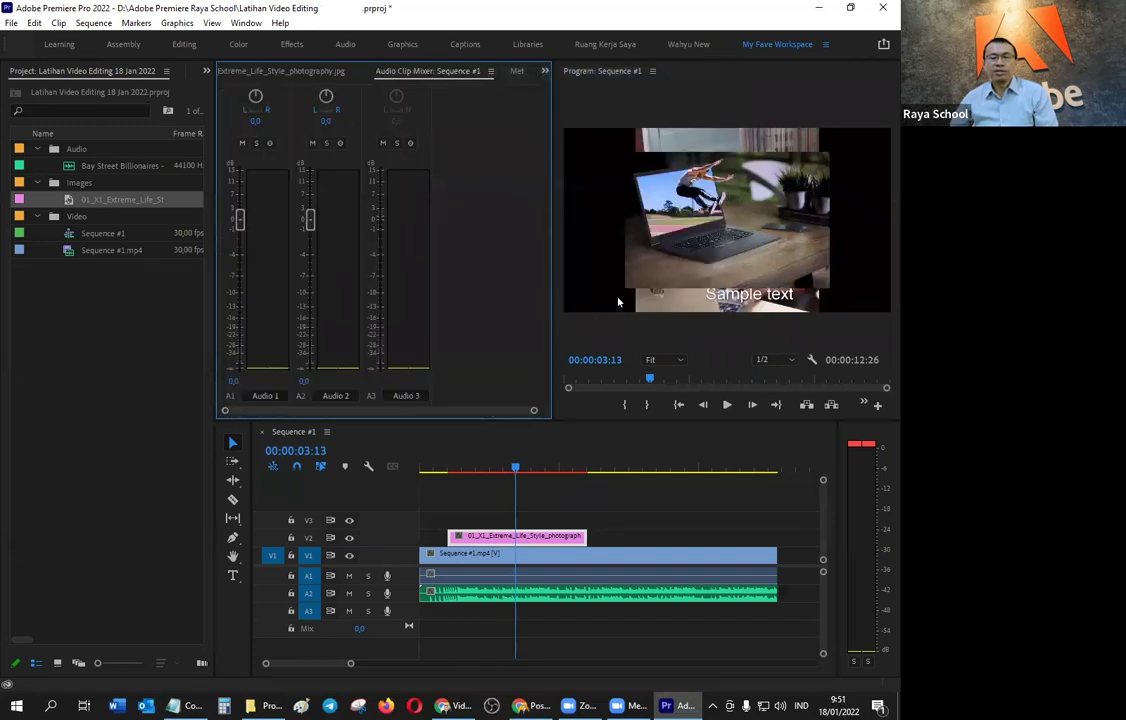
pyautogui.click(234, 24)
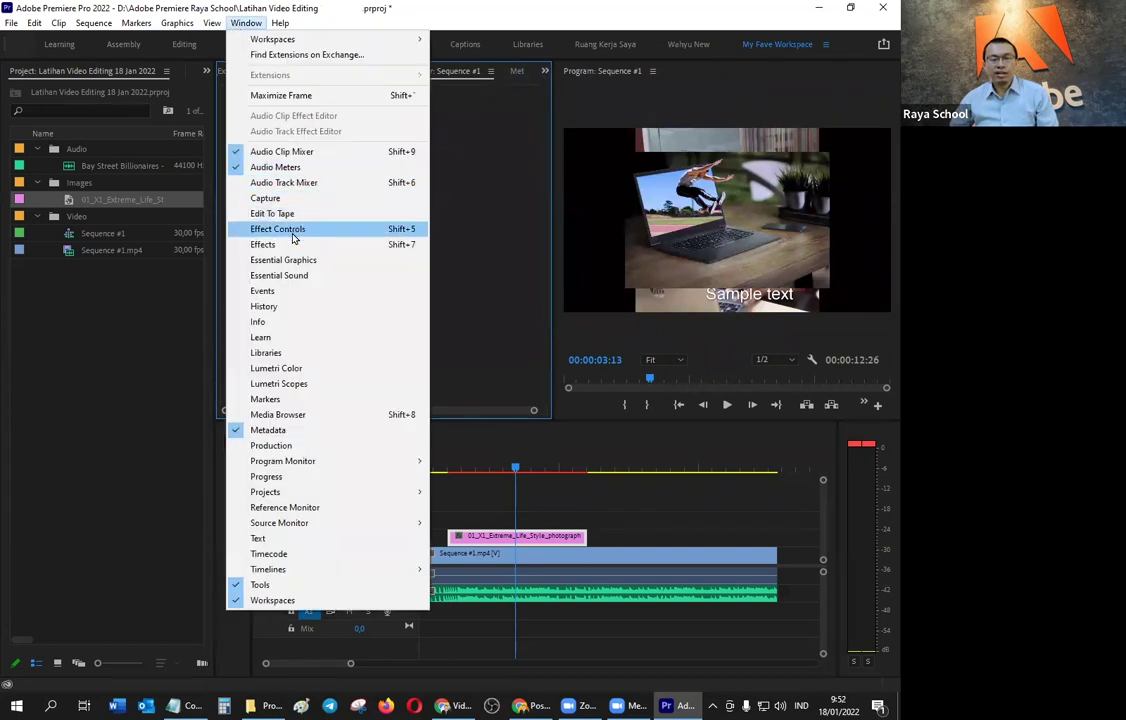
pyautogui.click(295, 229)
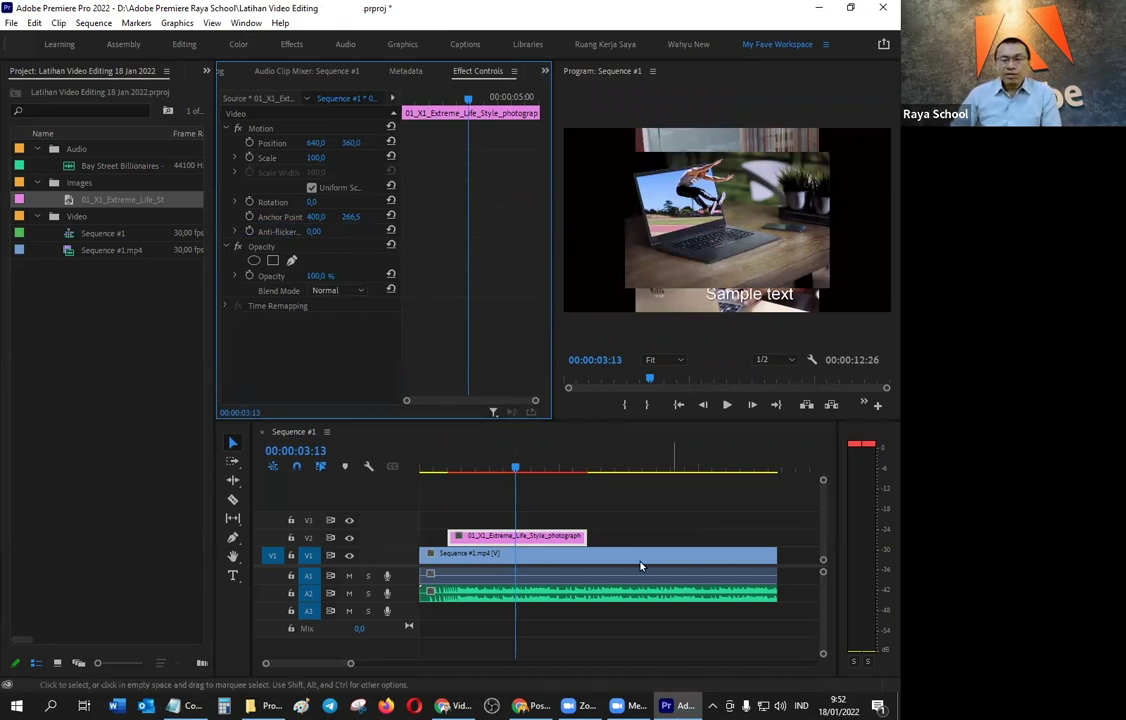
pyautogui.click(566, 545)
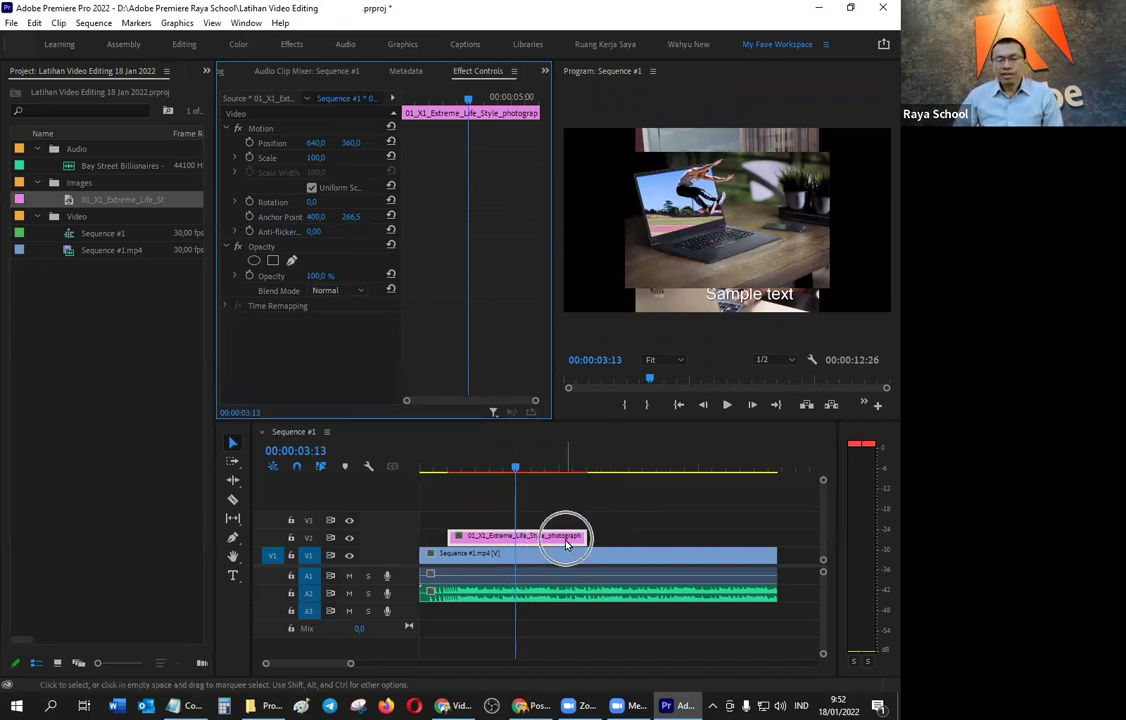
pyautogui.click(548, 563)
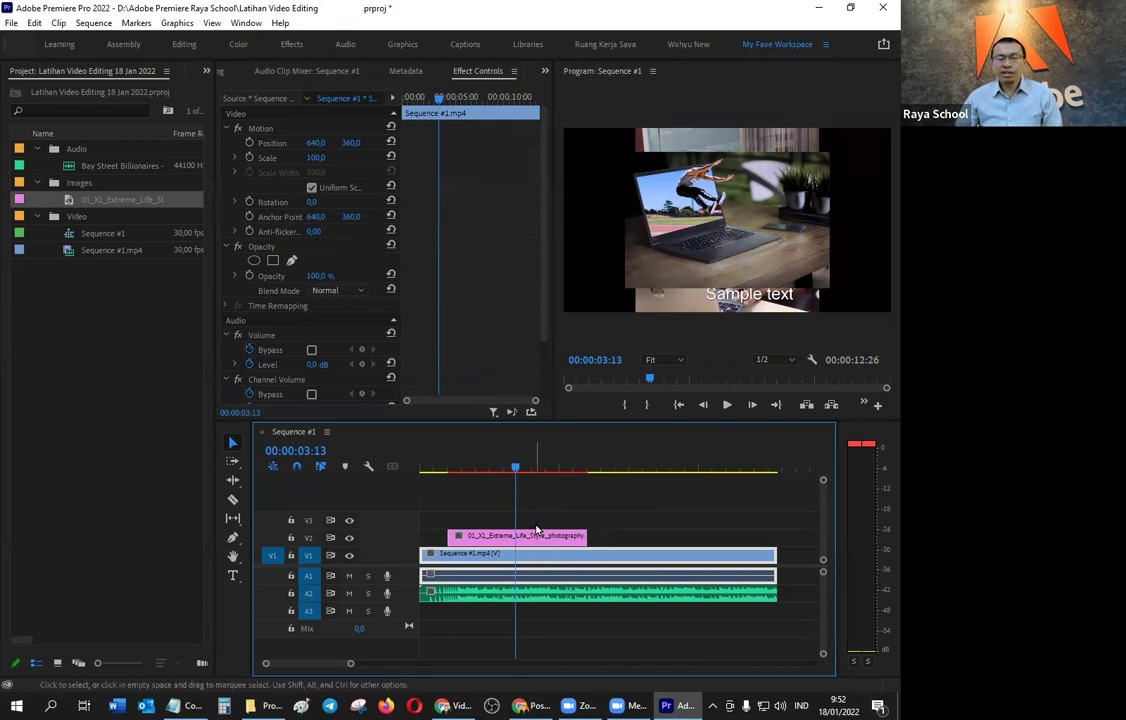
pyautogui.click(548, 598)
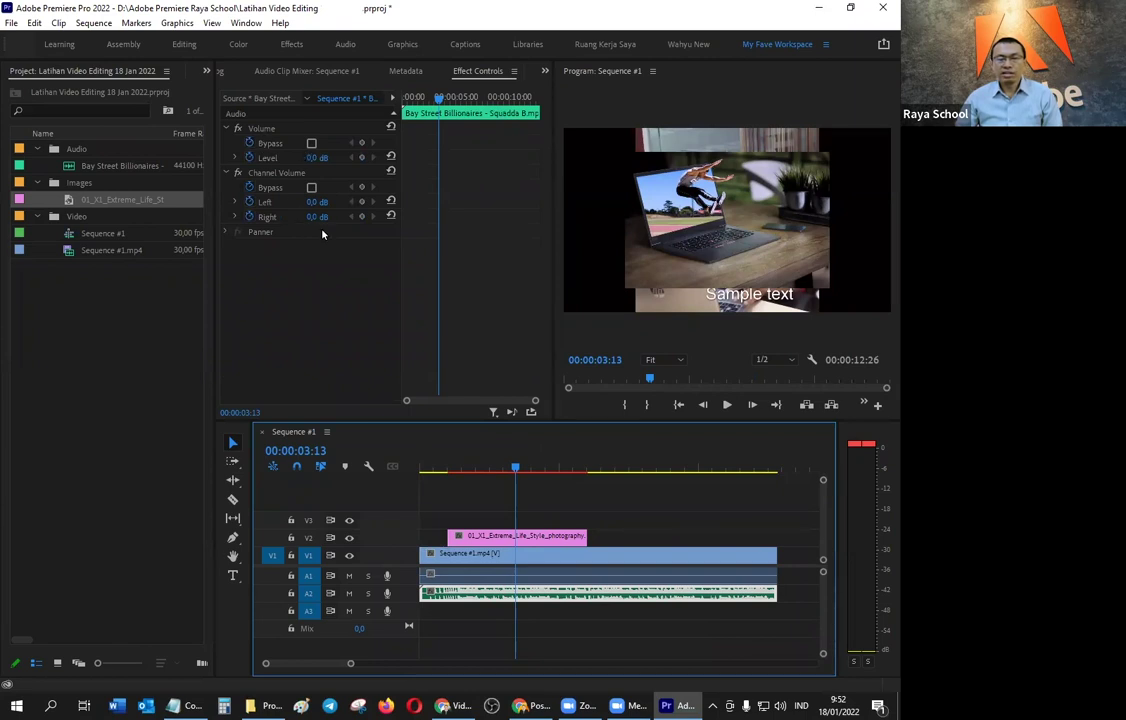
pyautogui.click(525, 540)
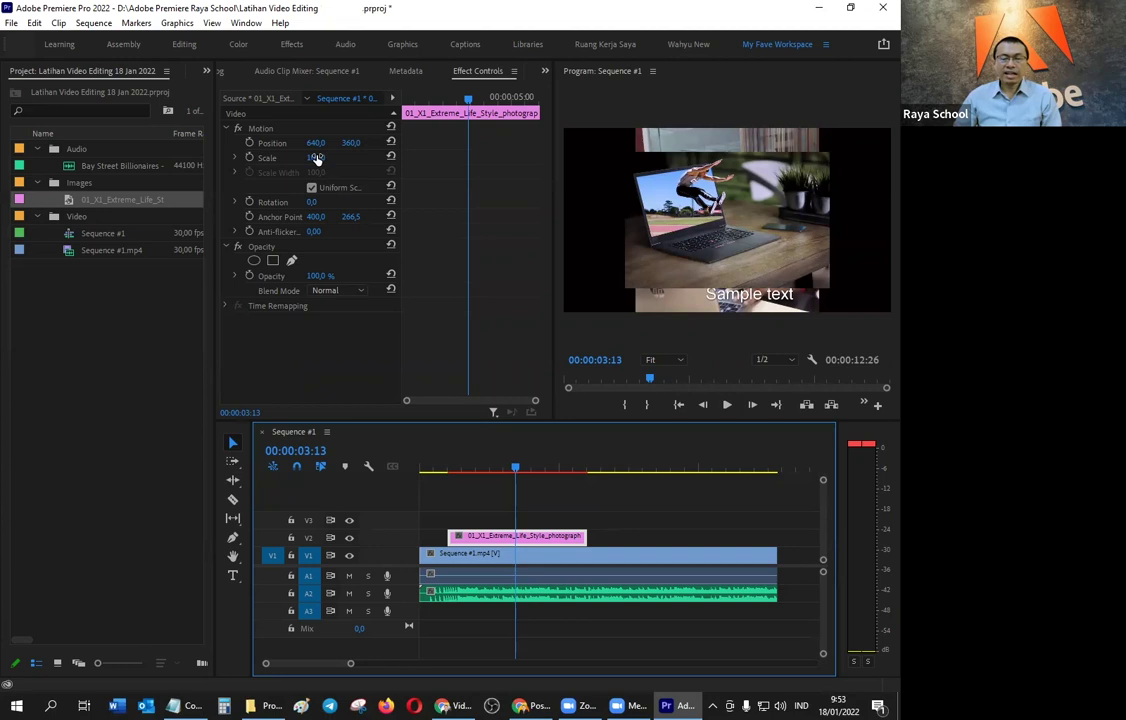
# Step: Set the V2 photo to Scale 31 and Position 865 × 626, then maximize the Program monitor
pyautogui.moveTo(316, 160); pyautogui.dragTo(246, 160)
pyautogui.moveTo(316, 157); pyautogui.dragTo(329, 156)
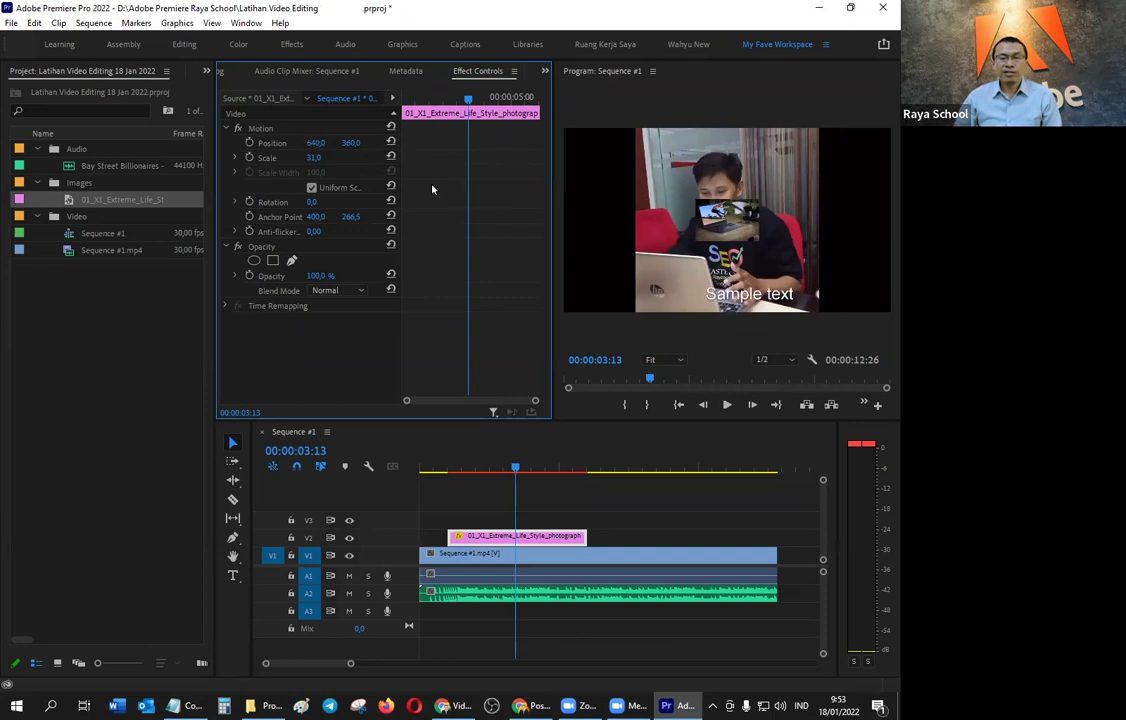
pyautogui.click(311, 143)
pyautogui.click(312, 143)
pyautogui.moveTo(314, 143); pyautogui.dragTo(514, 143)
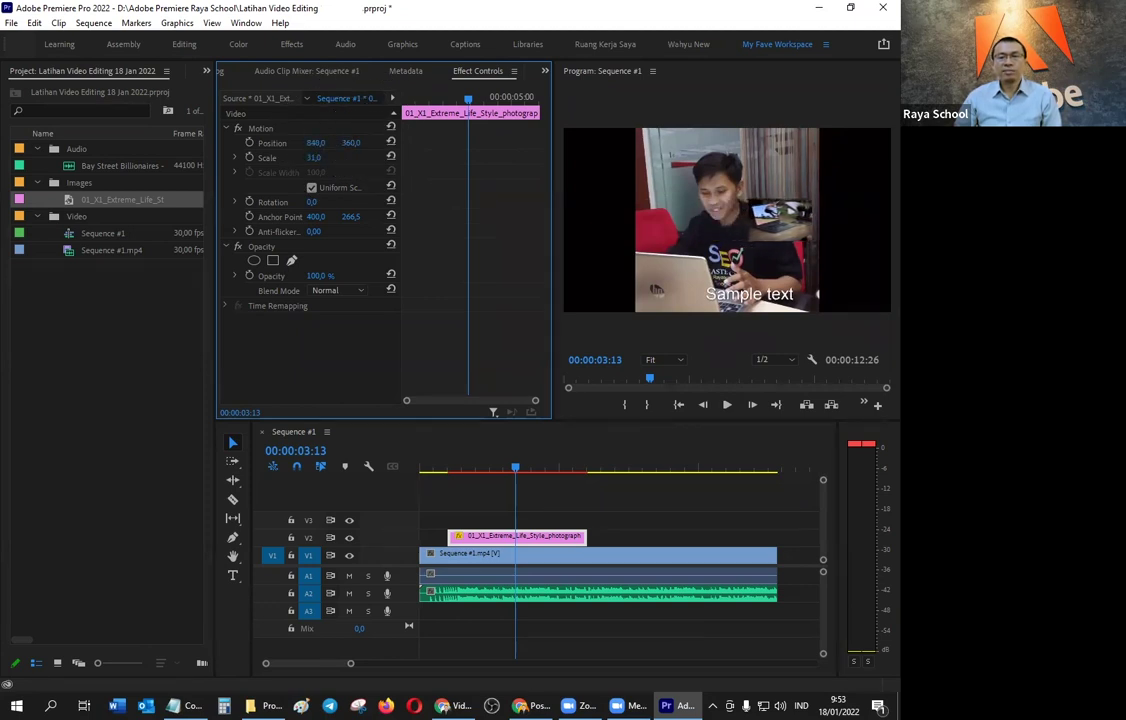
pyautogui.click(352, 143)
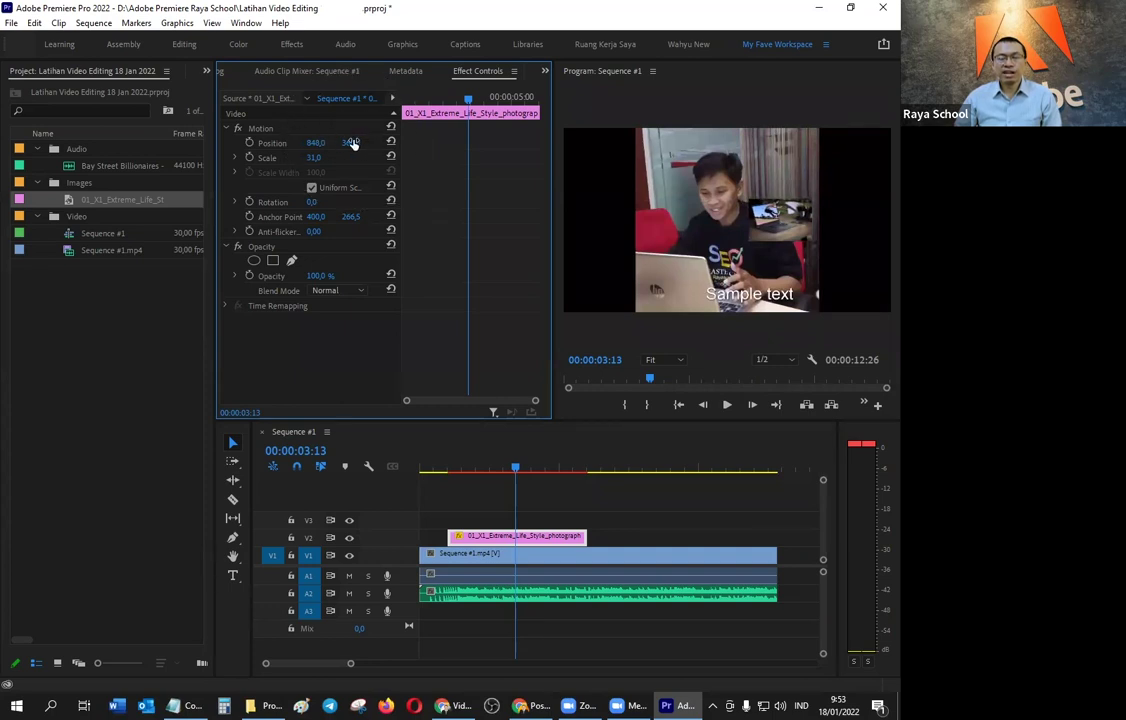
pyautogui.moveTo(352, 143)
pyautogui.mouseDown()
pyautogui.moveTo(420, 143)
pyautogui.moveTo(390, 146)
pyautogui.mouseUp()
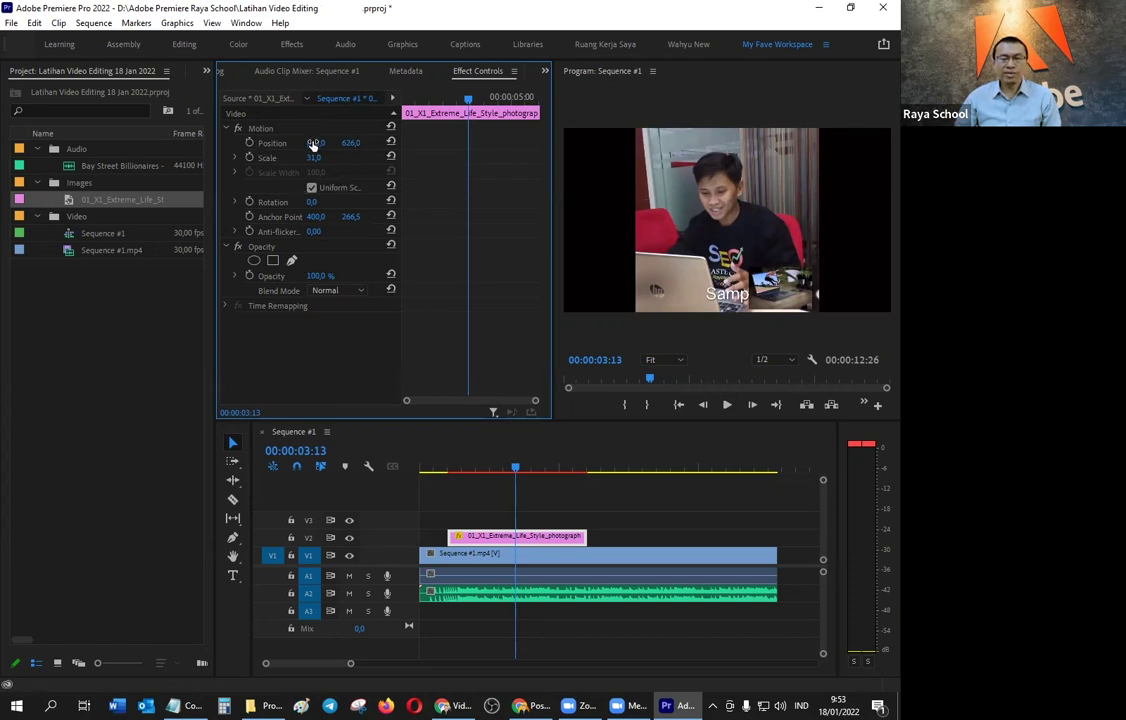
pyautogui.moveTo(313, 144); pyautogui.dragTo(328, 144)
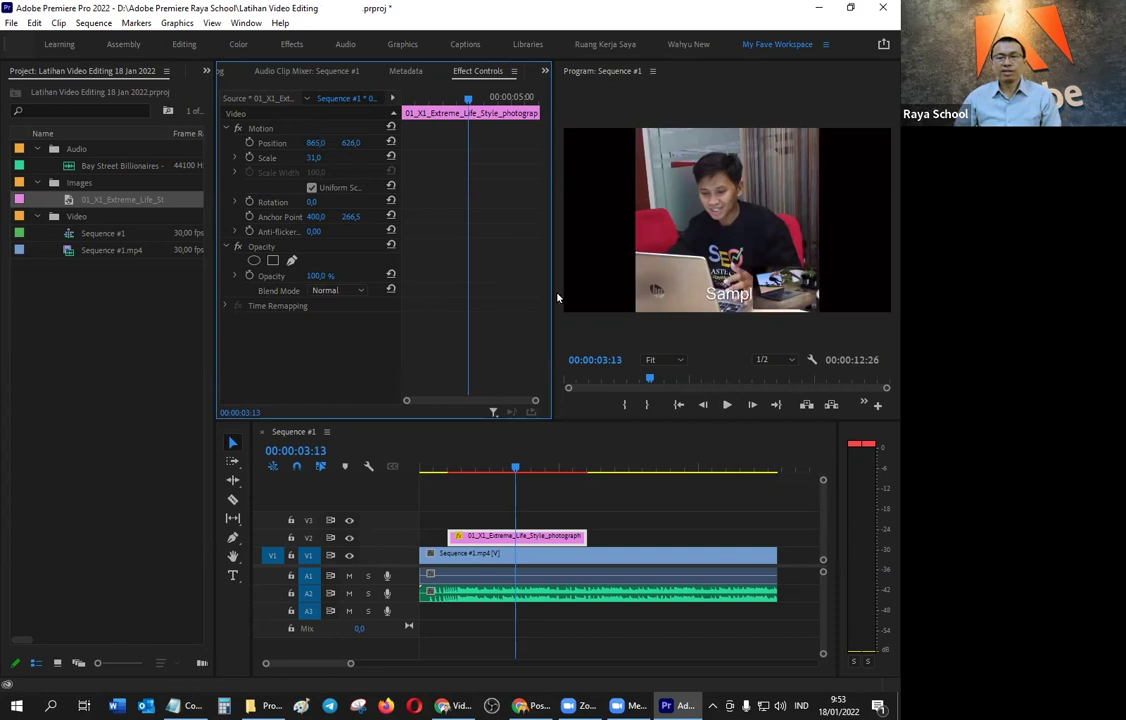
pyautogui.click(623, 268)
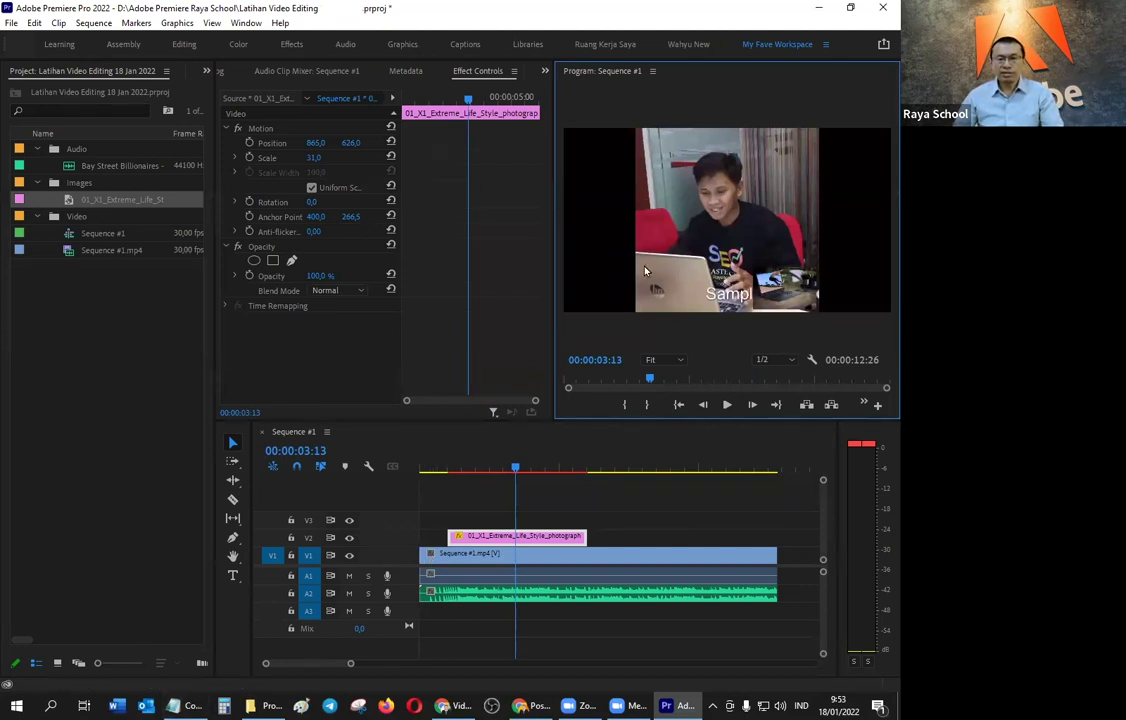
pyautogui.press('`')
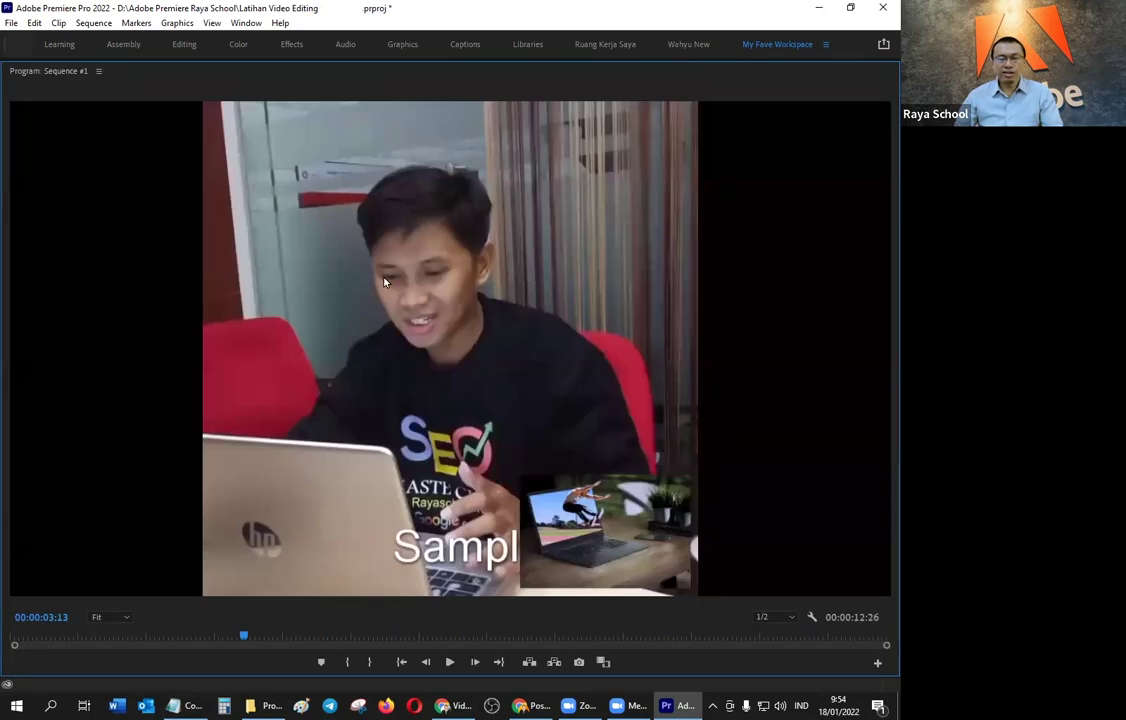
# Step: In Notepad, add the line '3. Perbesar/perkecil tampilan panel: ~ (tilt)'
pyautogui.hotkey('alt', 'Tab')
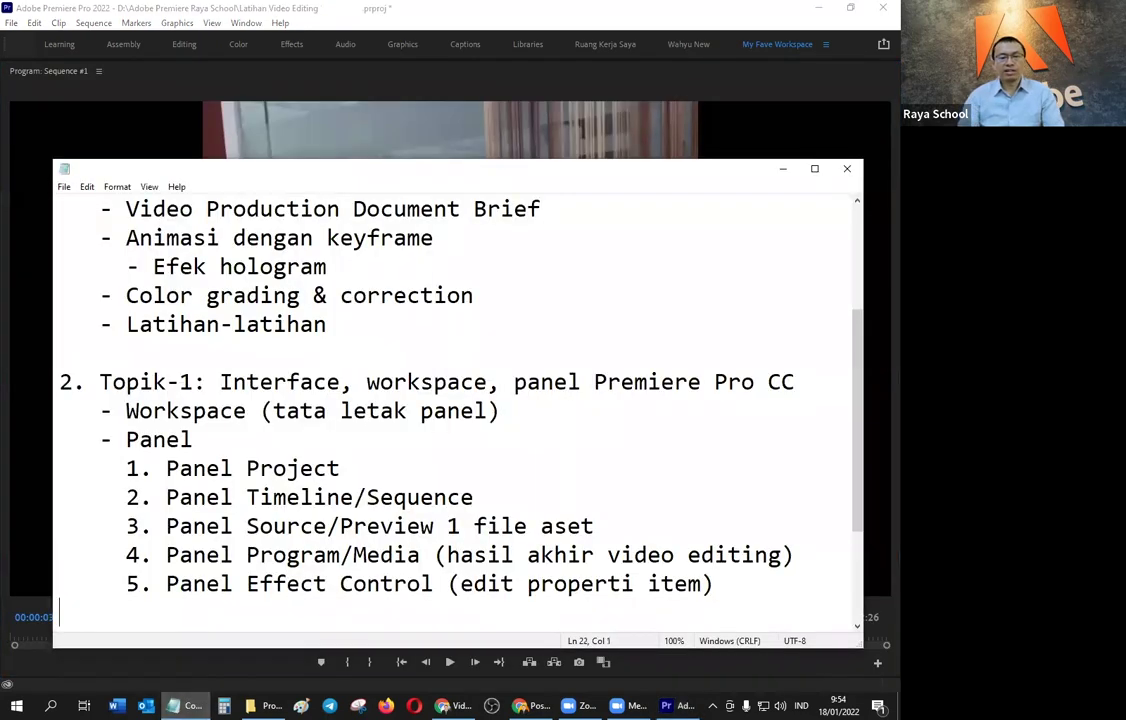
pyautogui.press('Return')
pyautogui.write('3. Perbesar/perkecu')
pyautogui.press('BackSpace')
pyautogui.write('il pane')
pyautogui.press('BackSpace')
pyautogui.press('BackSpace')
pyautogui.press('BackSpace')
pyautogui.press('BackSpace')
pyautogui.write('tampil')
pyautogui.press('BackSpace')
pyautogui.write('ilan')
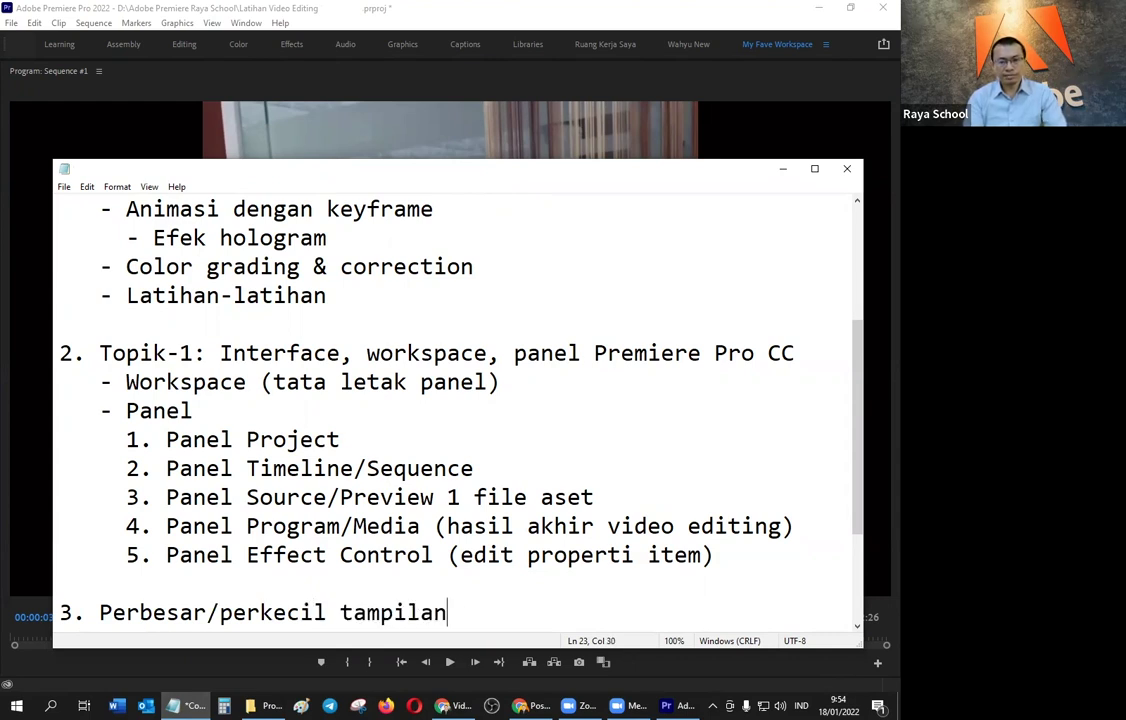
pyautogui.write(' panel:')
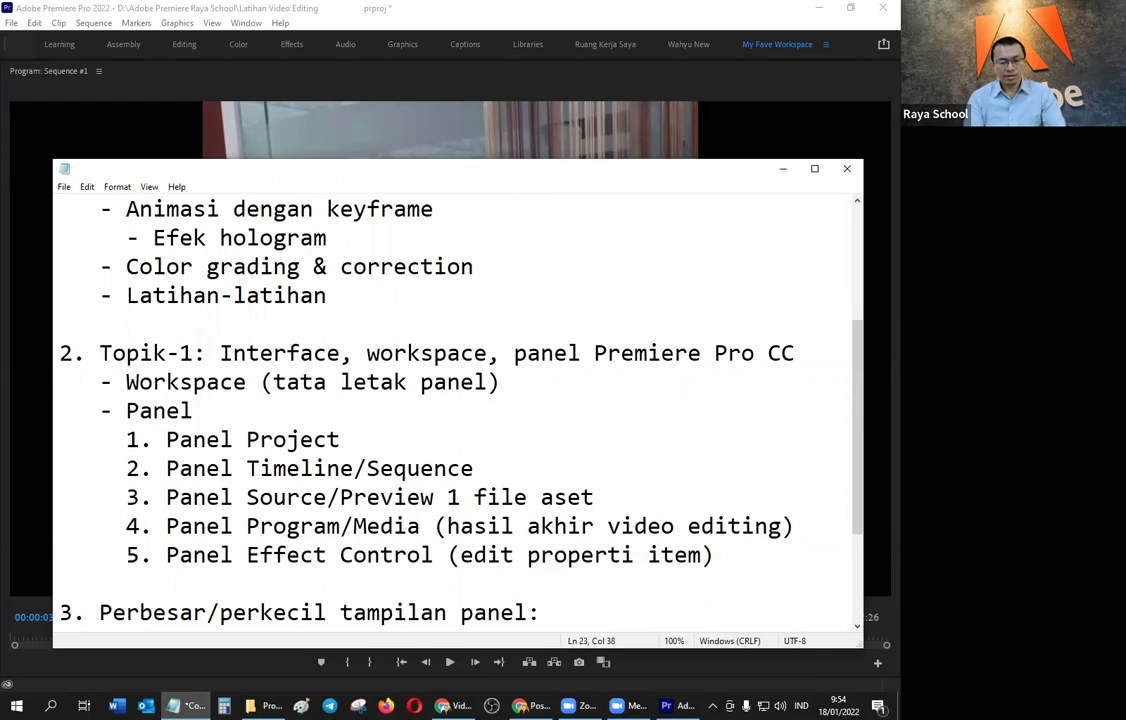
pyautogui.write(' (tit')
pyautogui.press('BackSpace')
pyautogui.write('lt)')
# Step: Start a blank item '4.' and switch back to Premiere Pro
pyautogui.press('Return')
pyautogui.press('Return')
pyautogui.write('4.')
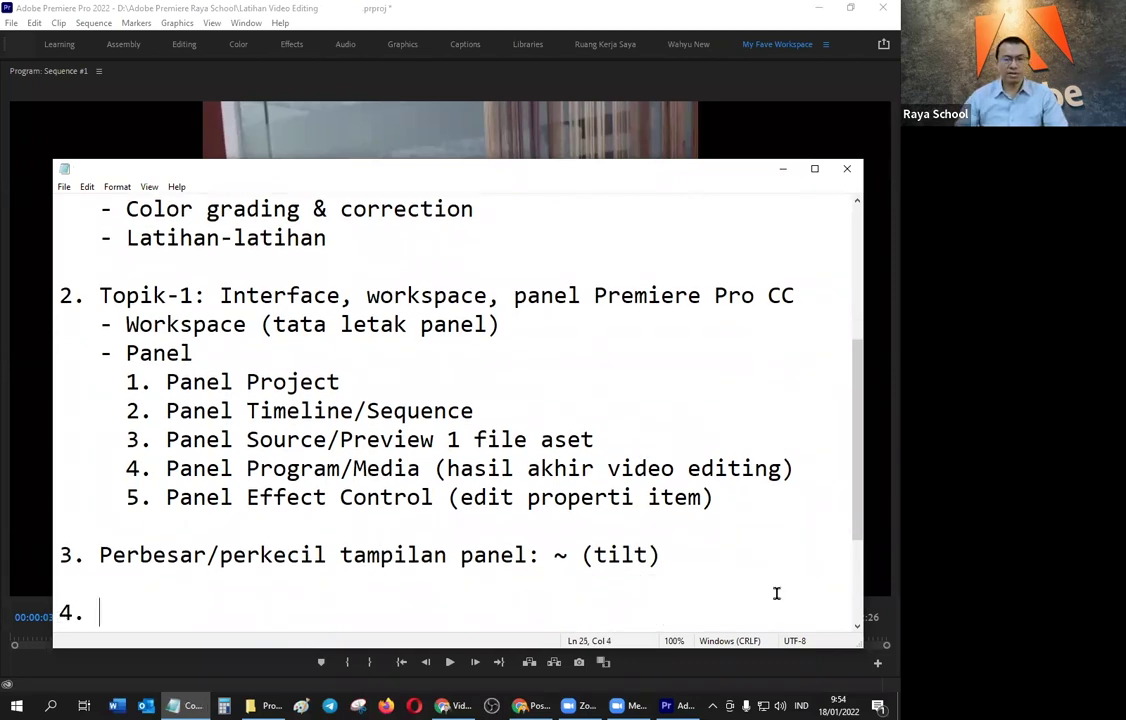
pyautogui.click(690, 145)
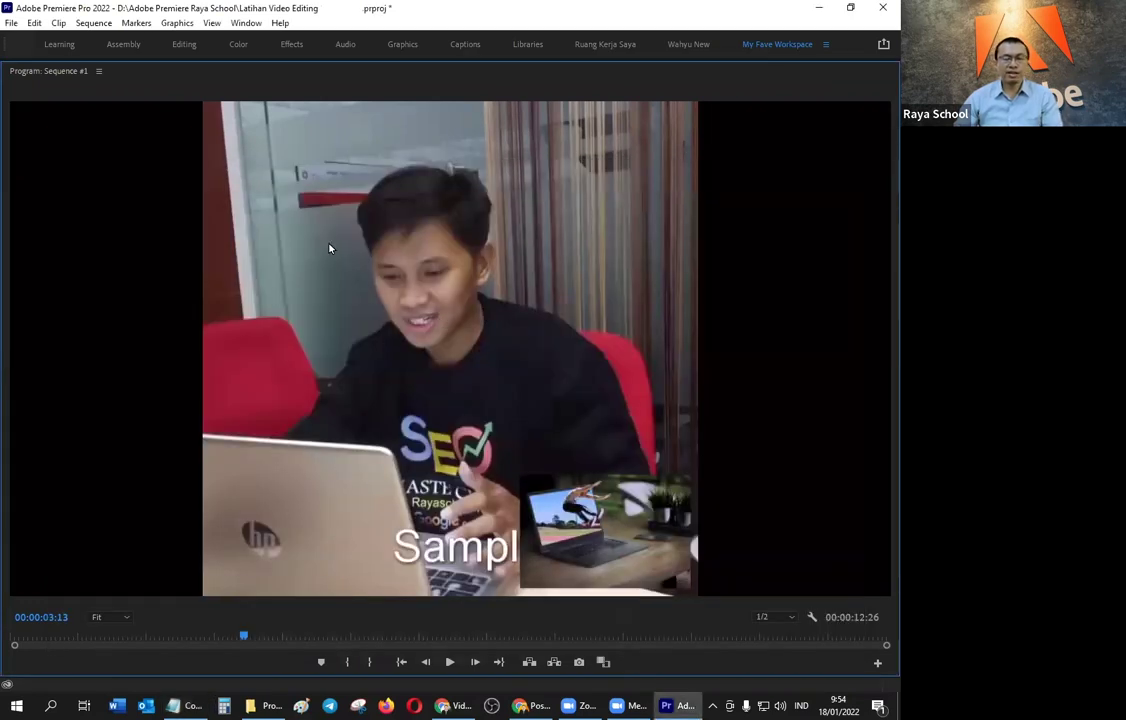
# Step: Restore the Program monitor, then maximize and restore the Timeline and the V2 photo's Effect Controls
pyautogui.press('`')
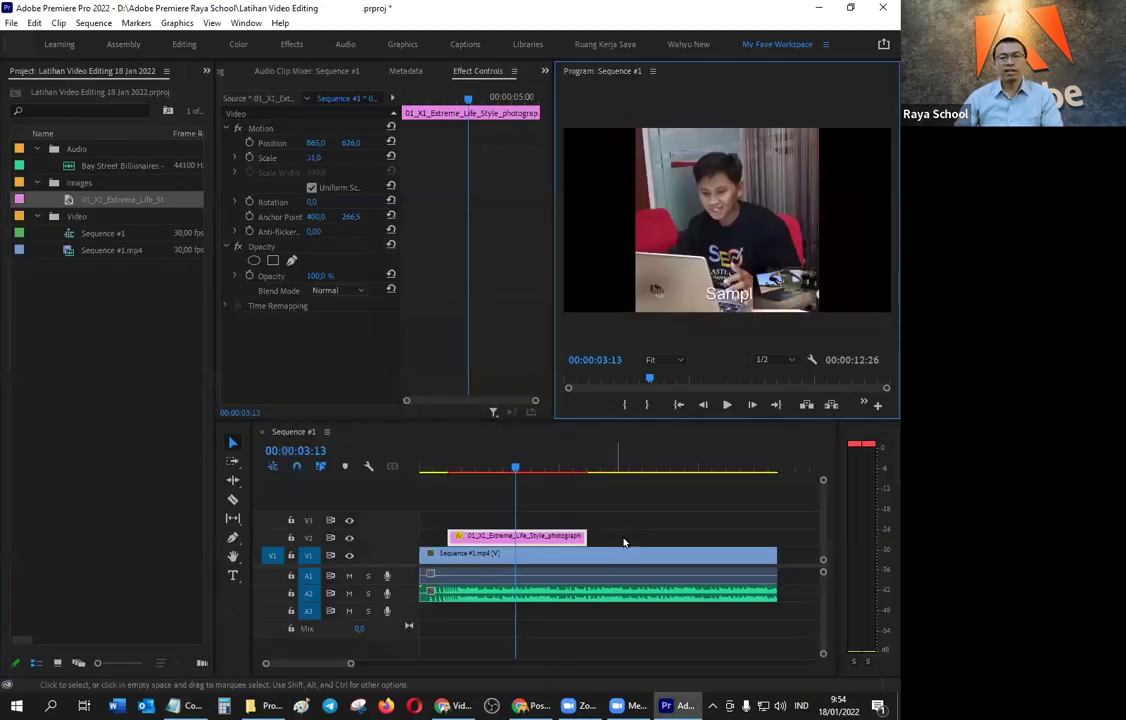
pyautogui.press('`')
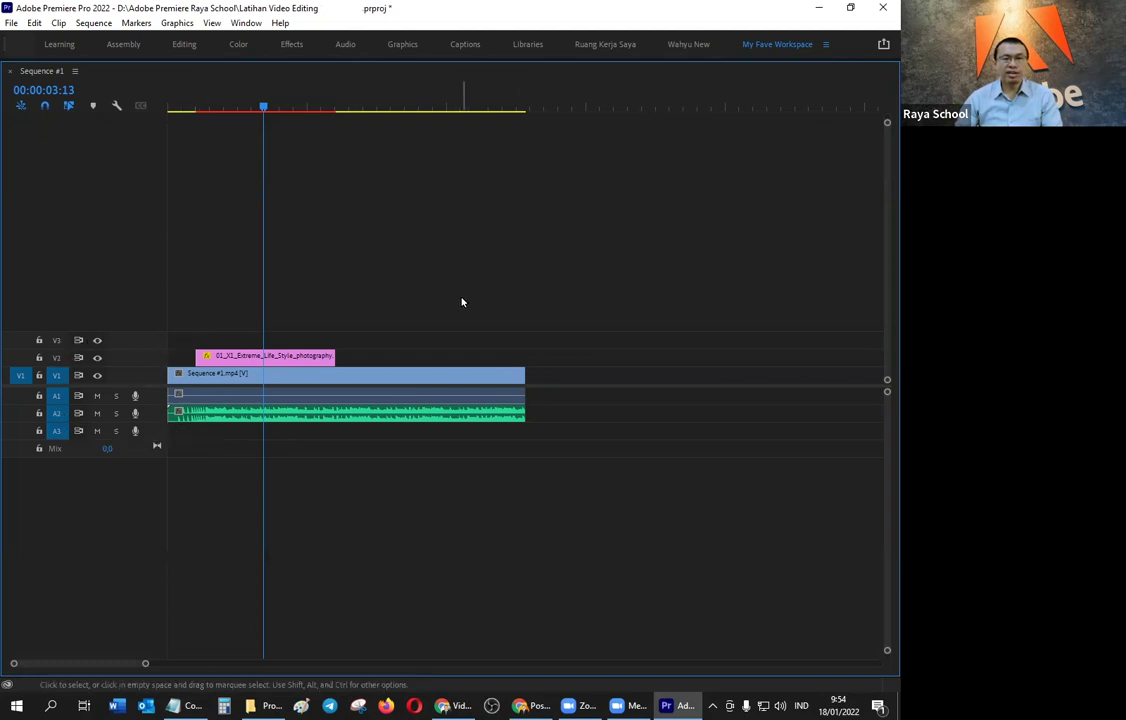
pyautogui.press('`')
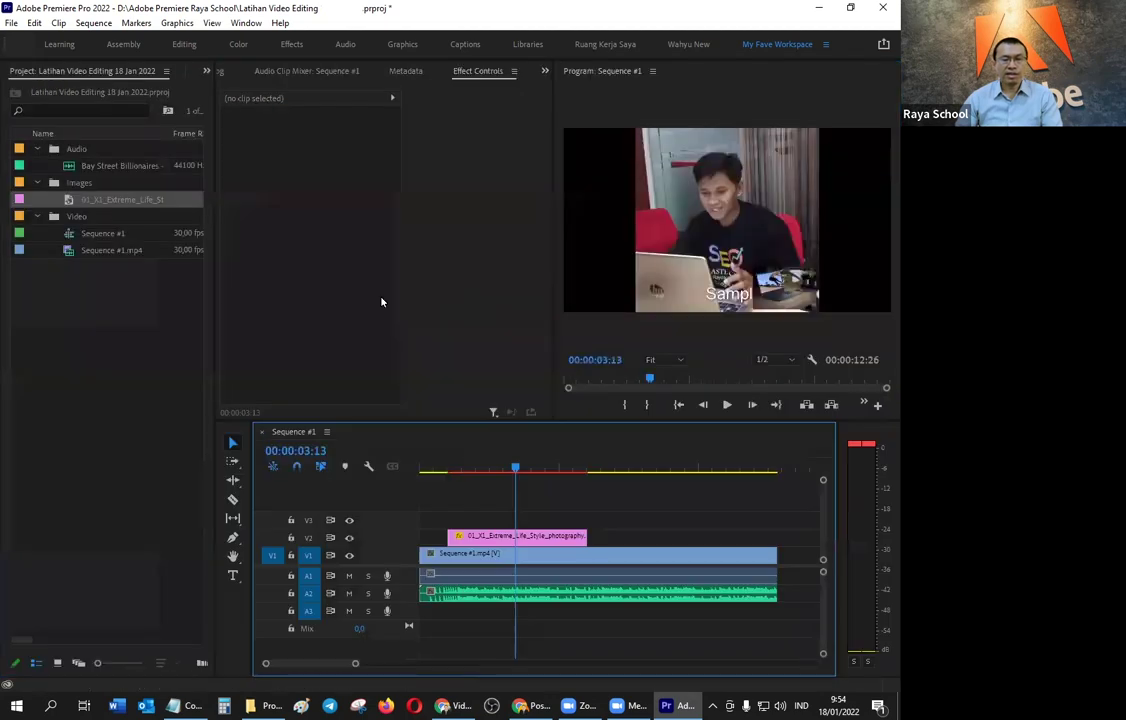
pyautogui.click(500, 536)
pyautogui.press('`')
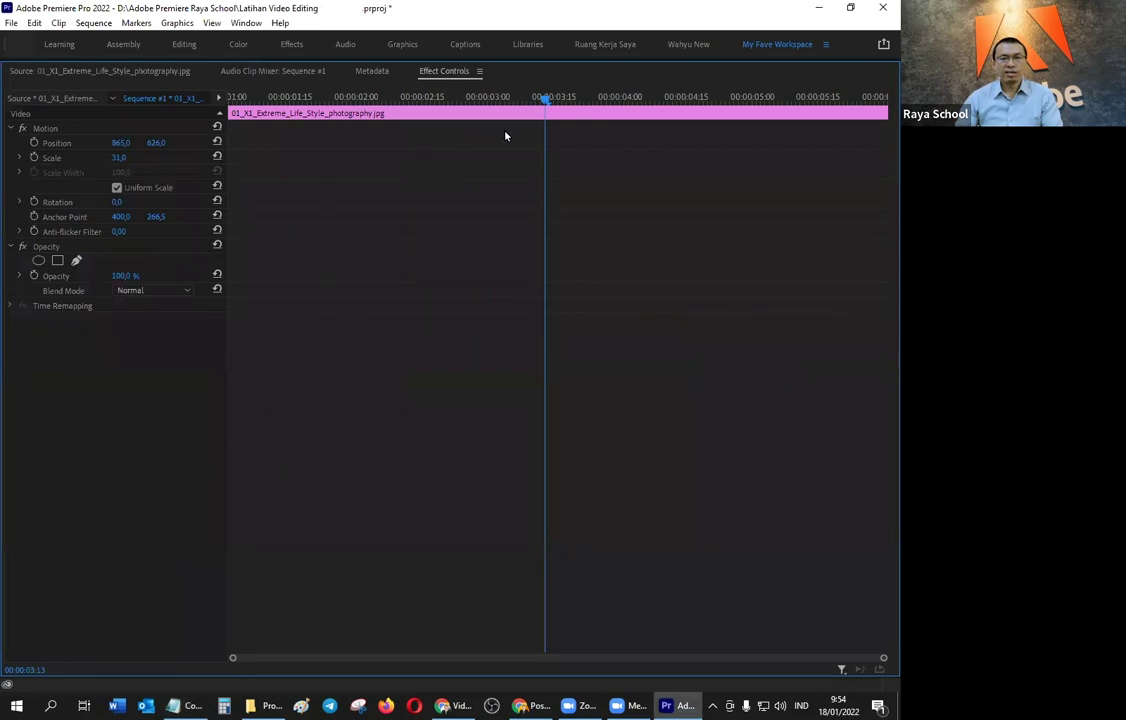
pyautogui.press('`')
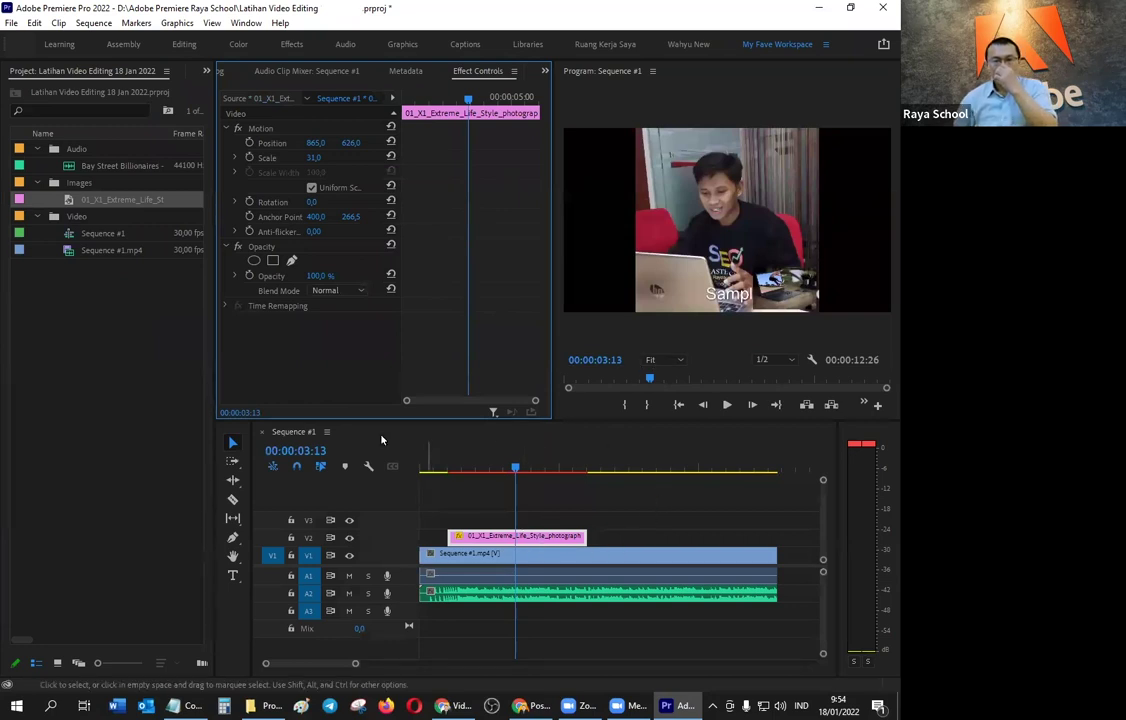
pyautogui.click(570, 412)
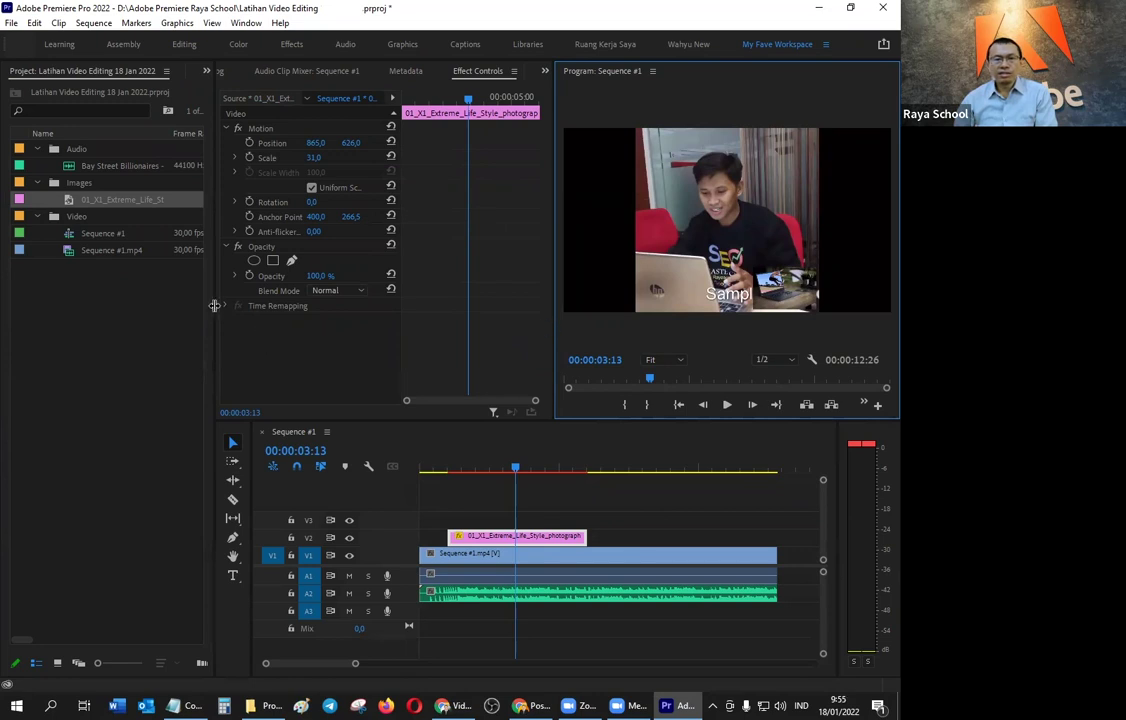
# Step: Narrow the Project panel, widen the Program monitor, set the photo's opacity to 77%, and switch to Notepad
pyautogui.moveTo(217, 310); pyautogui.dragTo(139, 310)
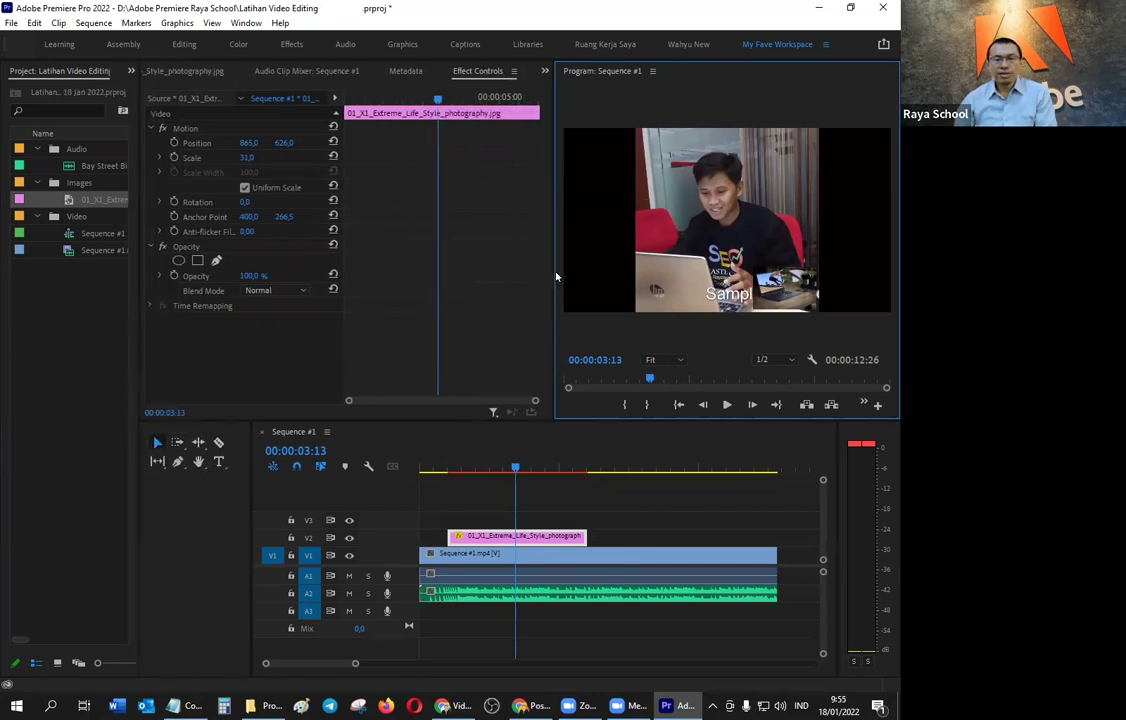
pyautogui.moveTo(555, 270); pyautogui.dragTo(387, 301)
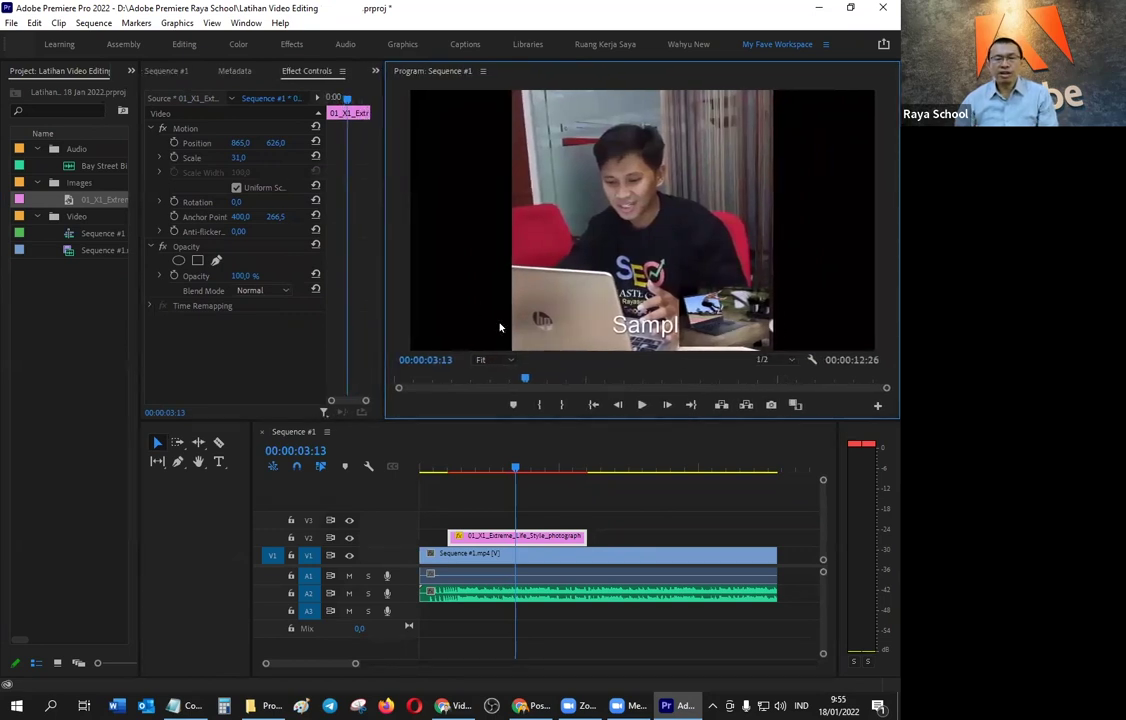
pyautogui.click(238, 277)
pyautogui.write('68')
pyautogui.press('Return')
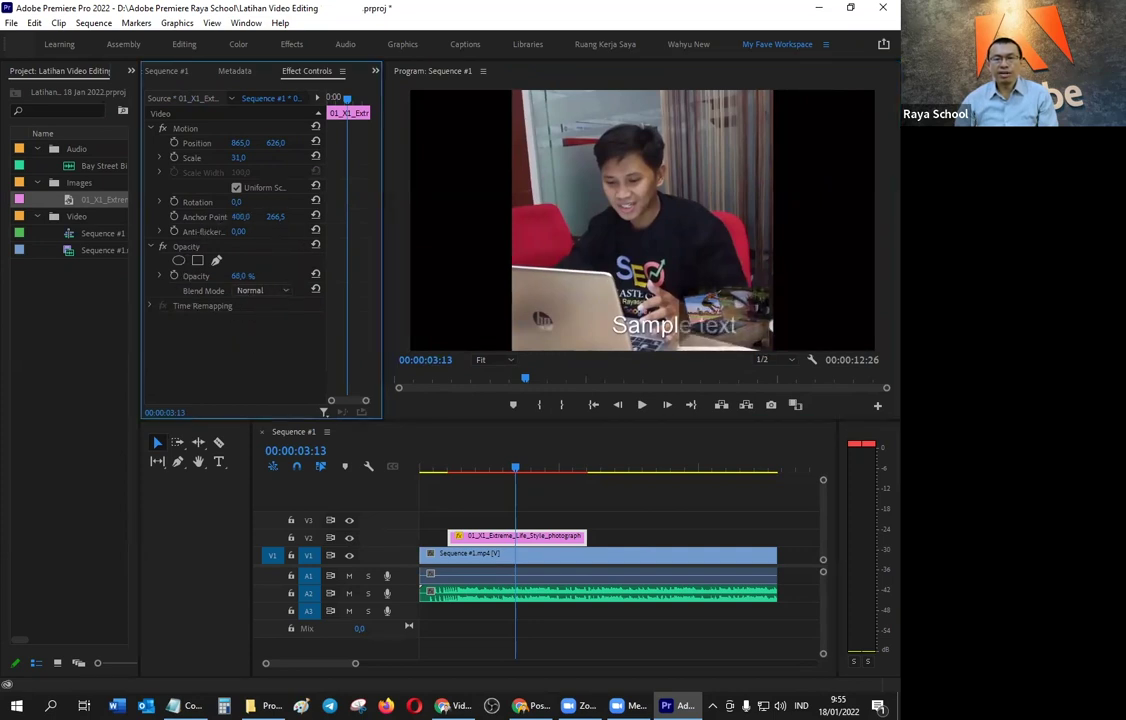
pyautogui.moveTo(245, 275); pyautogui.dragTo(250, 275)
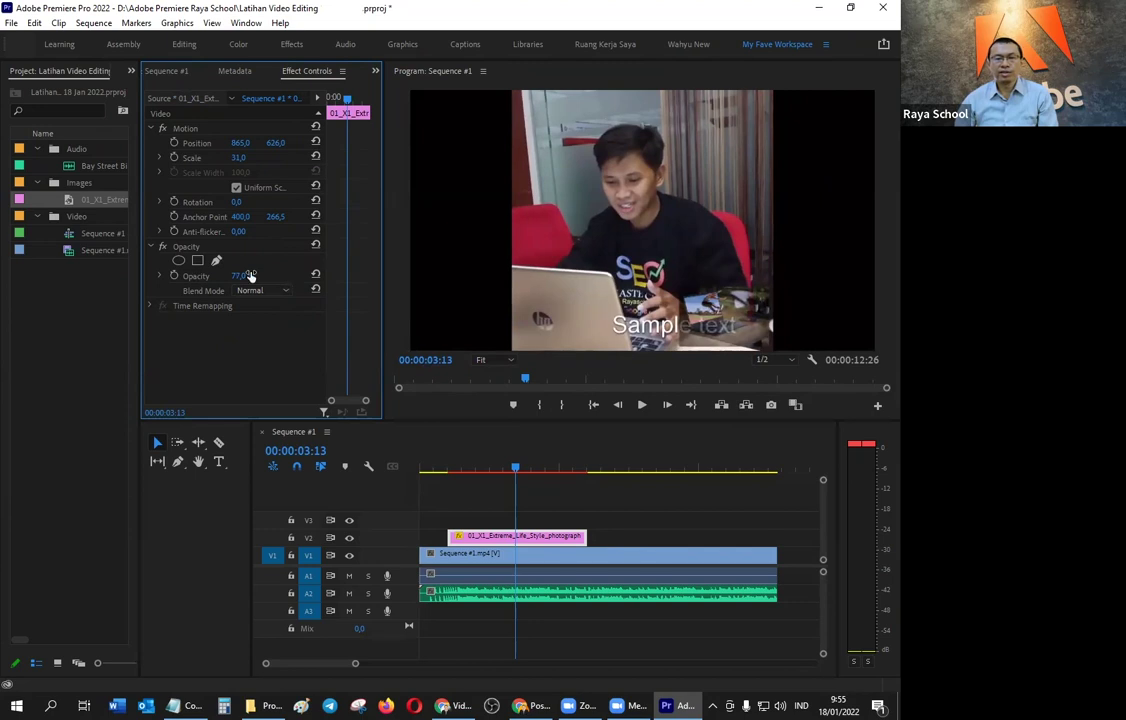
pyautogui.hotkey('alt', 'Tab')
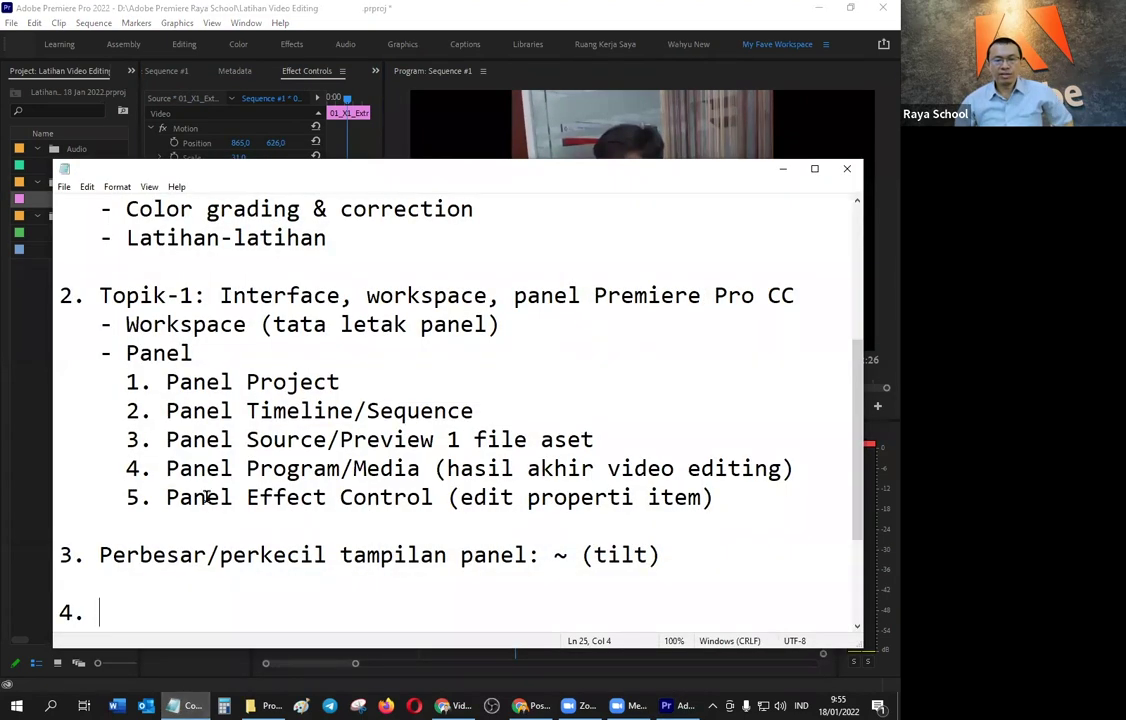
# Step: Add item '6. Panel Effect (menambahkan efek2 khusus … belum ada di Effect Control)', indent it, then minimize Notepad
pyautogui.click(746, 494)
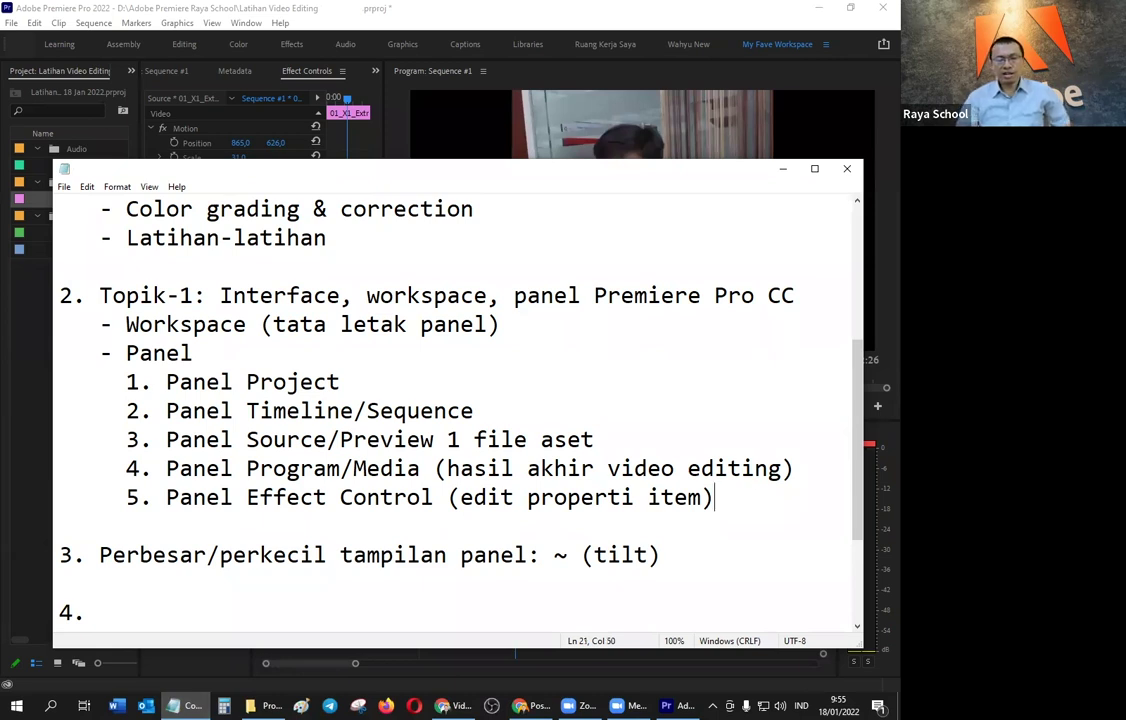
pyautogui.press('Return')
pyautogui.write('6. Panel Effect')
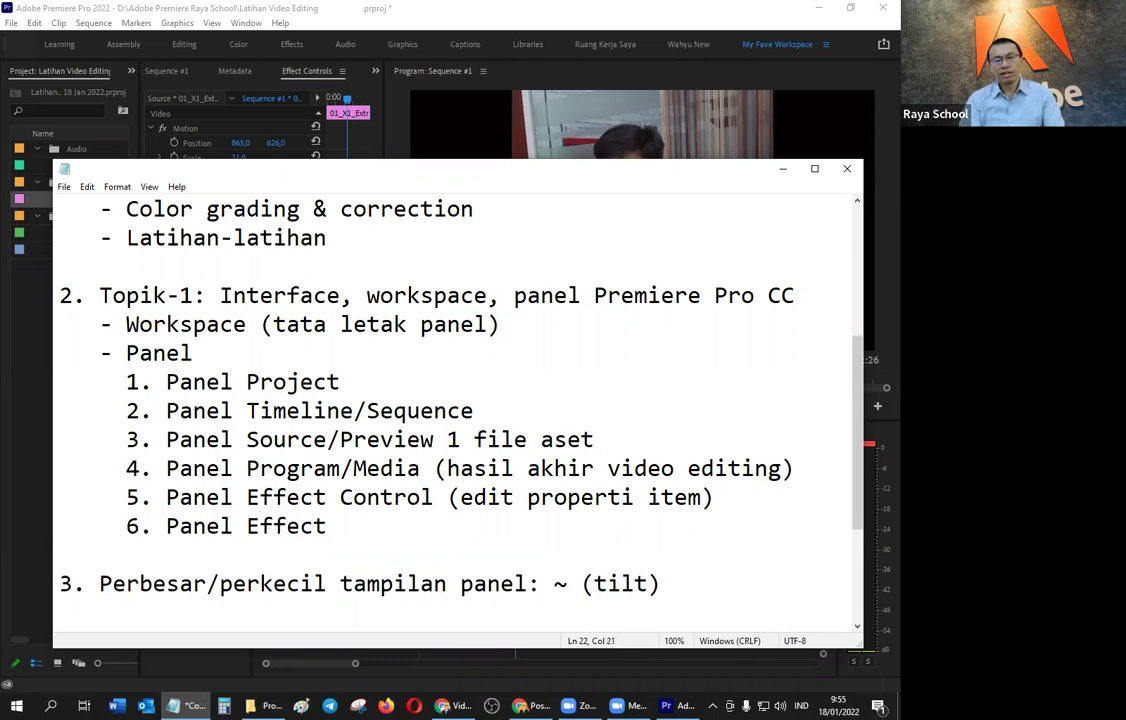
pyautogui.write(' (menamba')
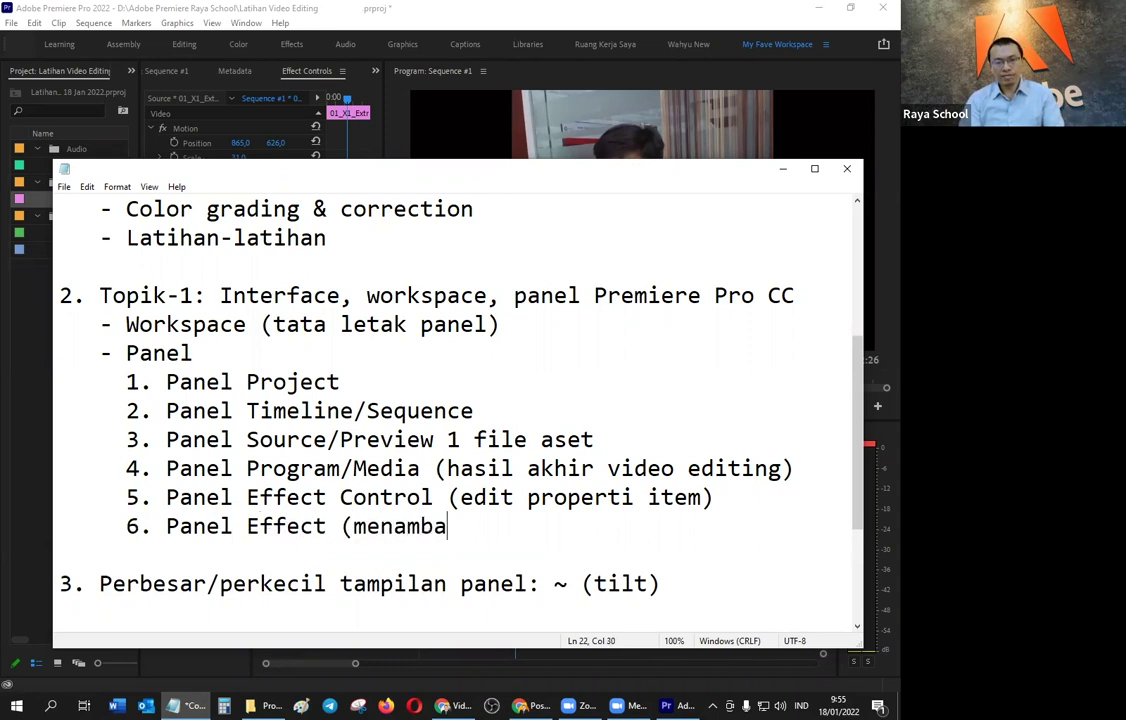
pyautogui.write('hkan efek2 ')
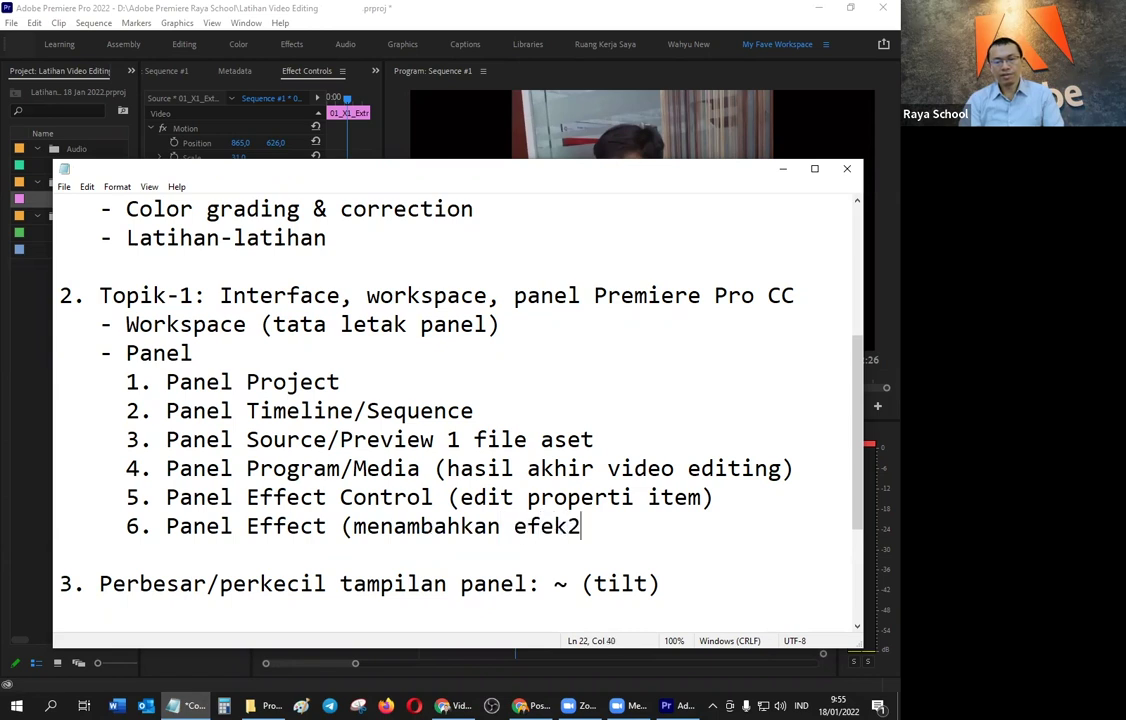
pyautogui.write('khusus')
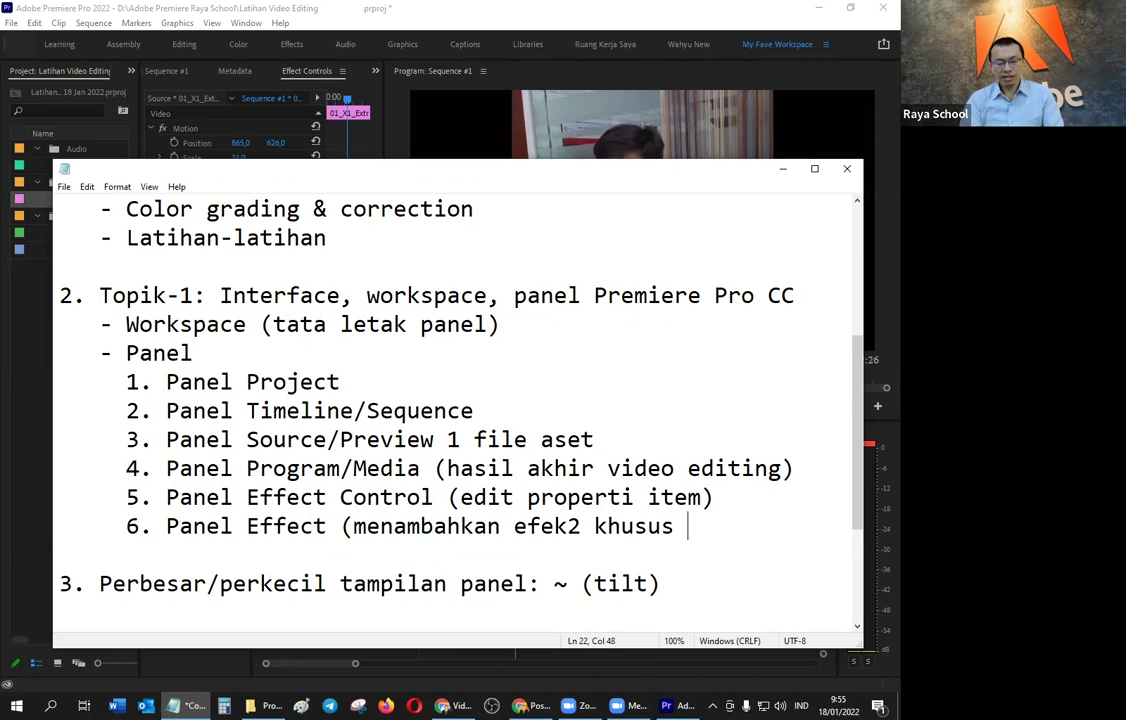
pyautogui.write(' yang tidak')
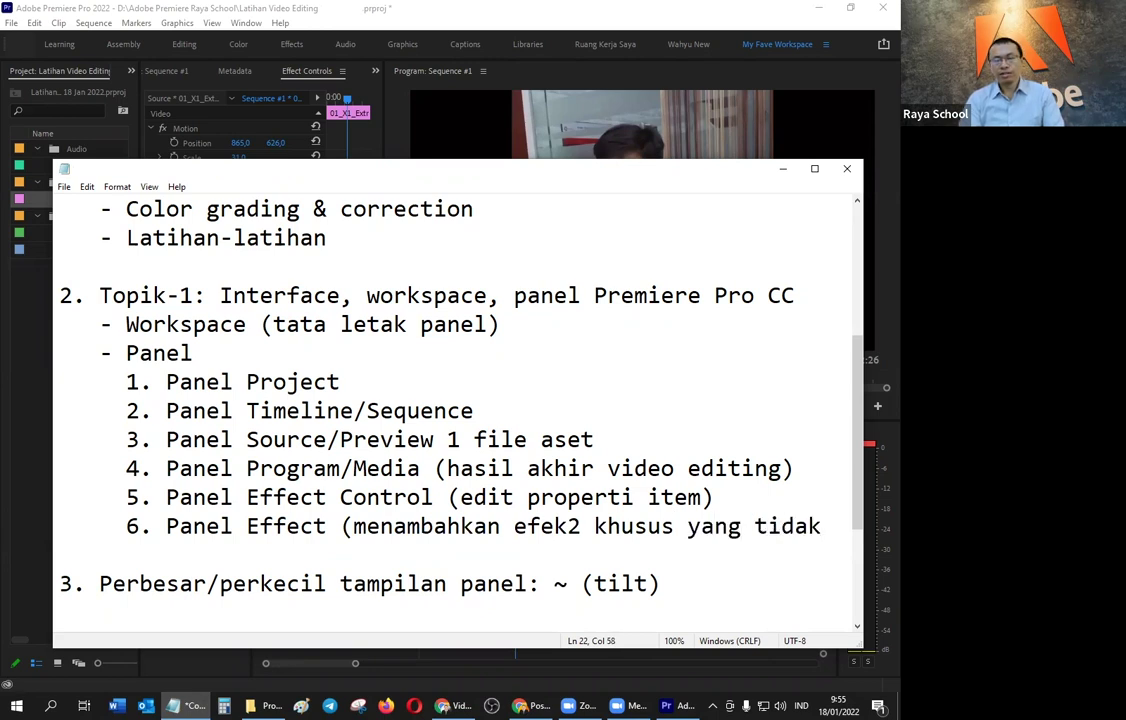
pyautogui.write(' ada d')
pyautogui.press('BackSpace')
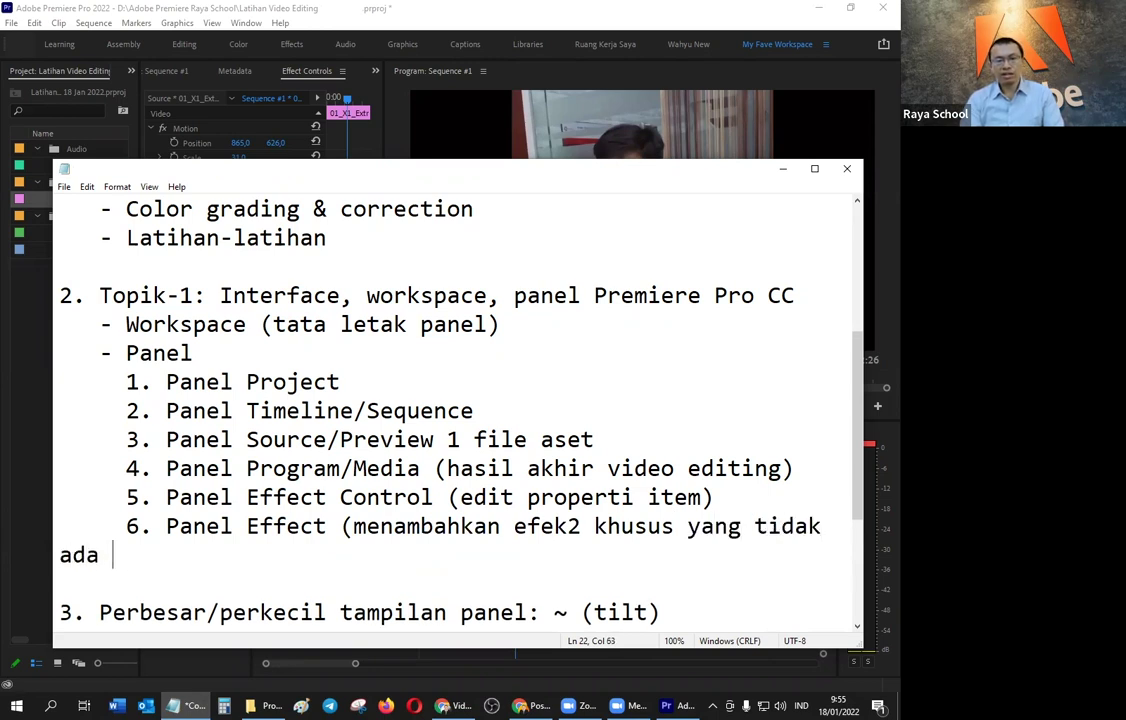
pyautogui.press('BackSpace')
pyautogui.press('BackSpace')
pyautogui.press('BackSpace')
pyautogui.write('atau belum ada di Effect Control)')
pyautogui.press('Home')
pyautogui.press('Return')
pyautogui.press('BackSpace')
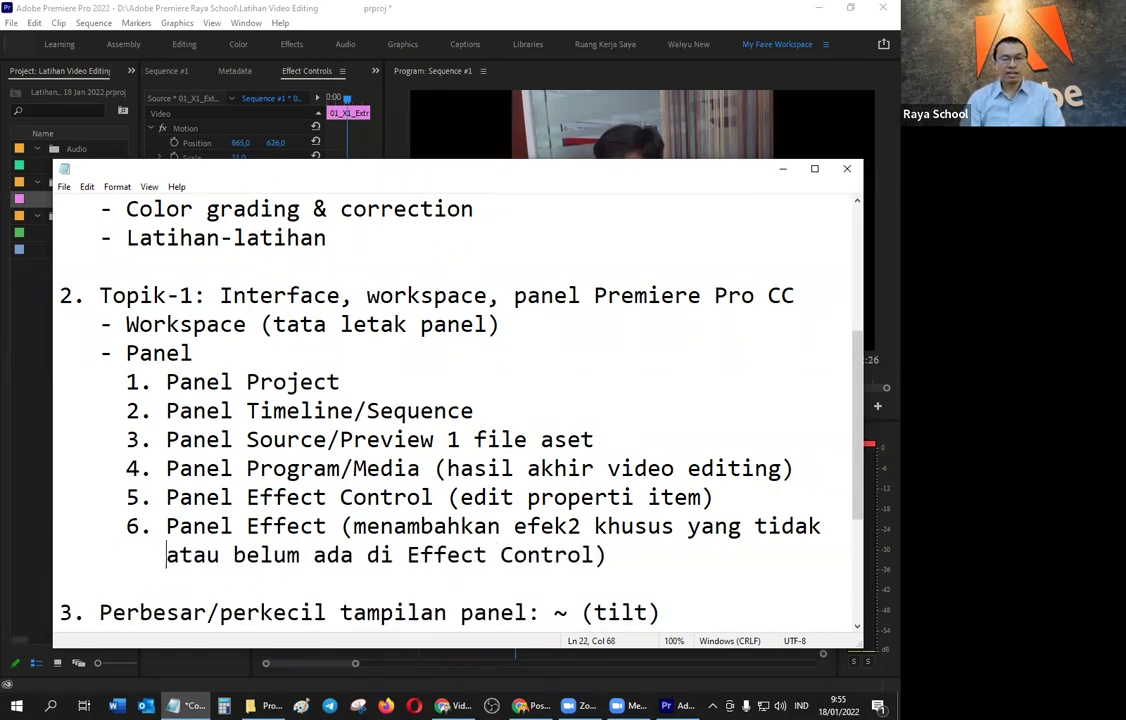
pyautogui.click(783, 170)
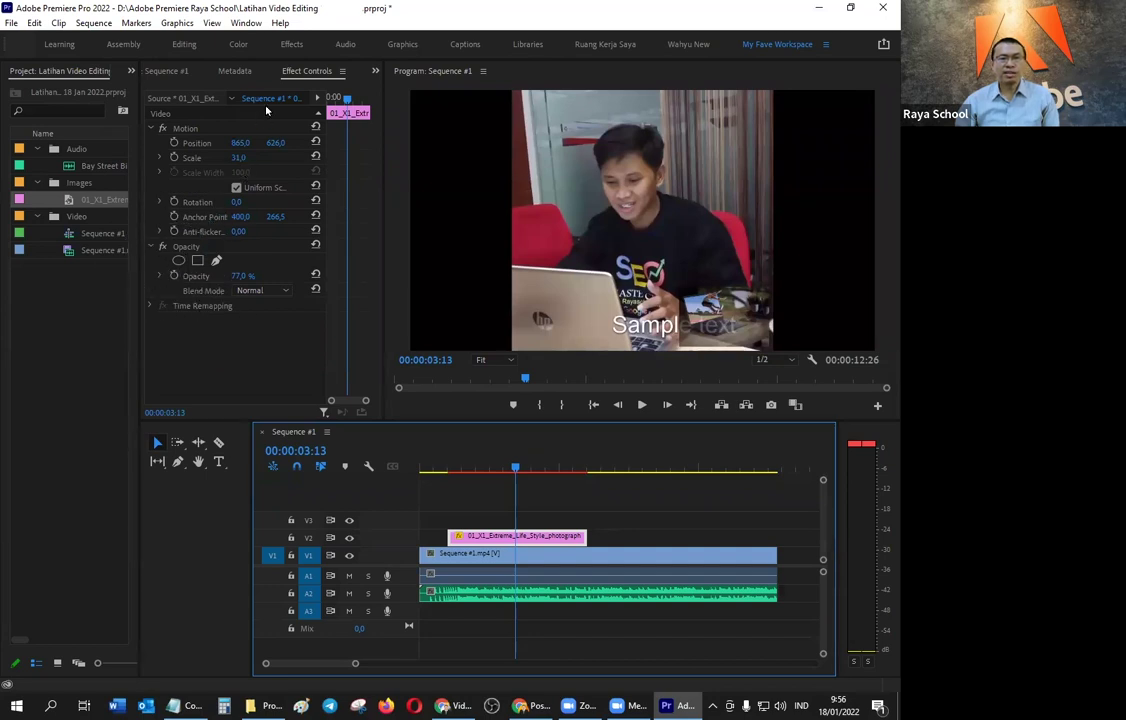
# Step: Show the Effects panel from the Window menu and widen the Effect Controls/Effects area
pyautogui.click(245, 23)
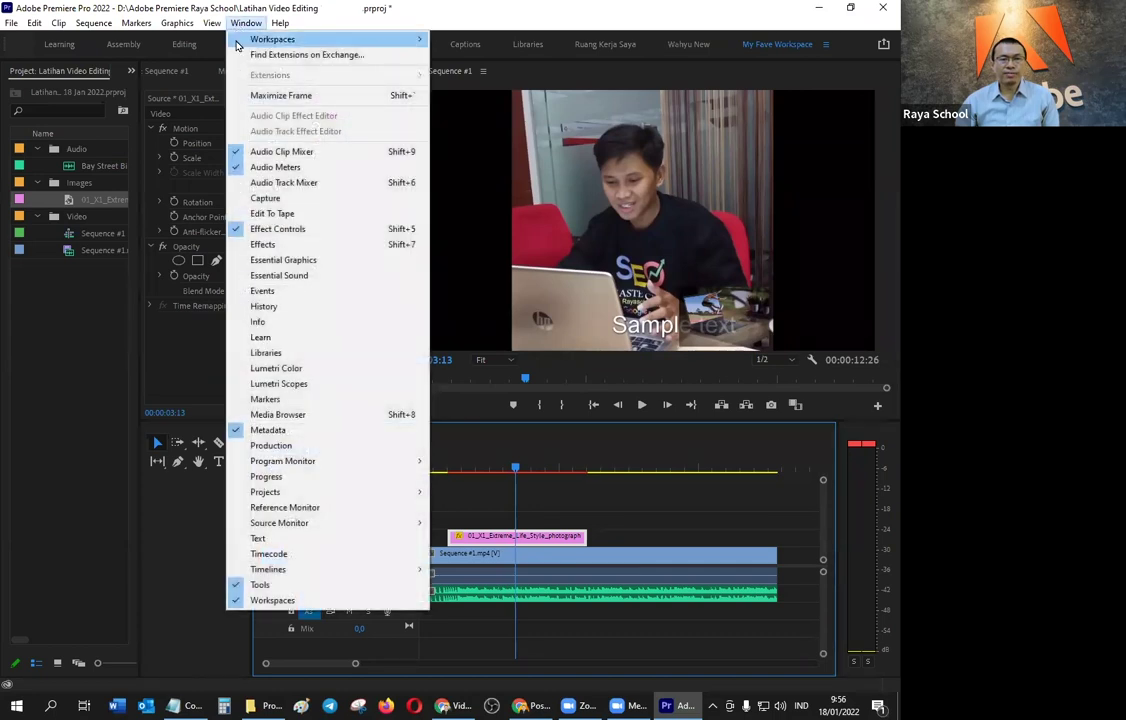
pyautogui.click(294, 246)
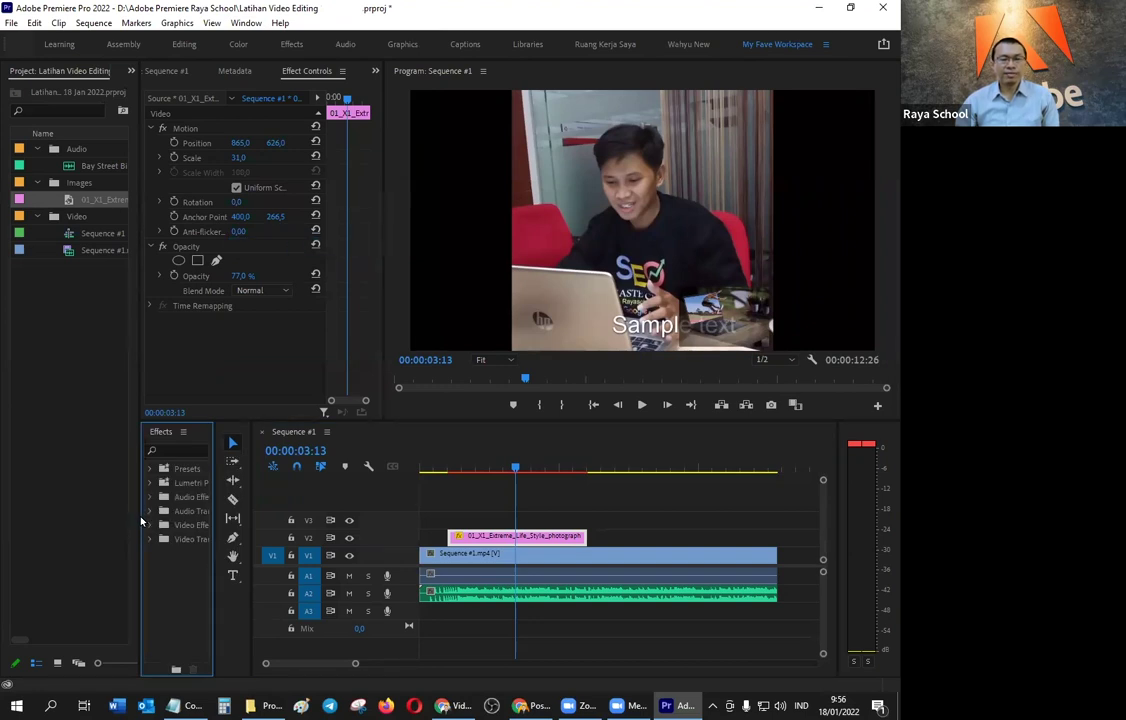
pyautogui.moveTo(141, 521); pyautogui.dragTo(96, 520)
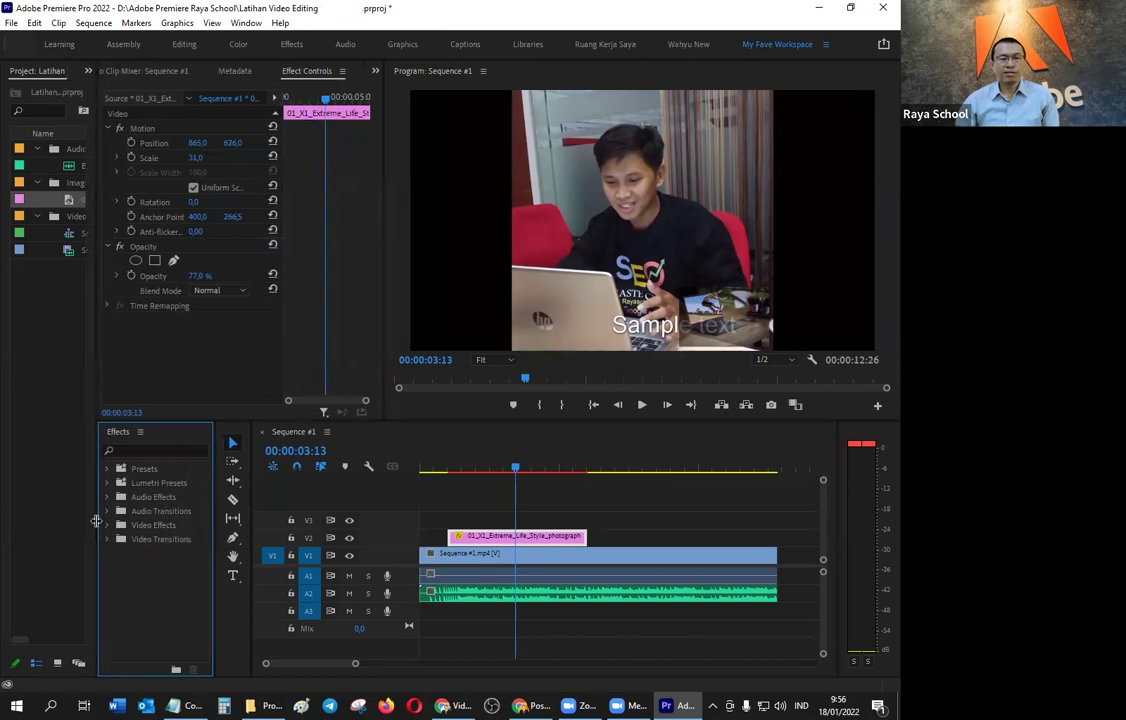
pyautogui.click(640, 285)
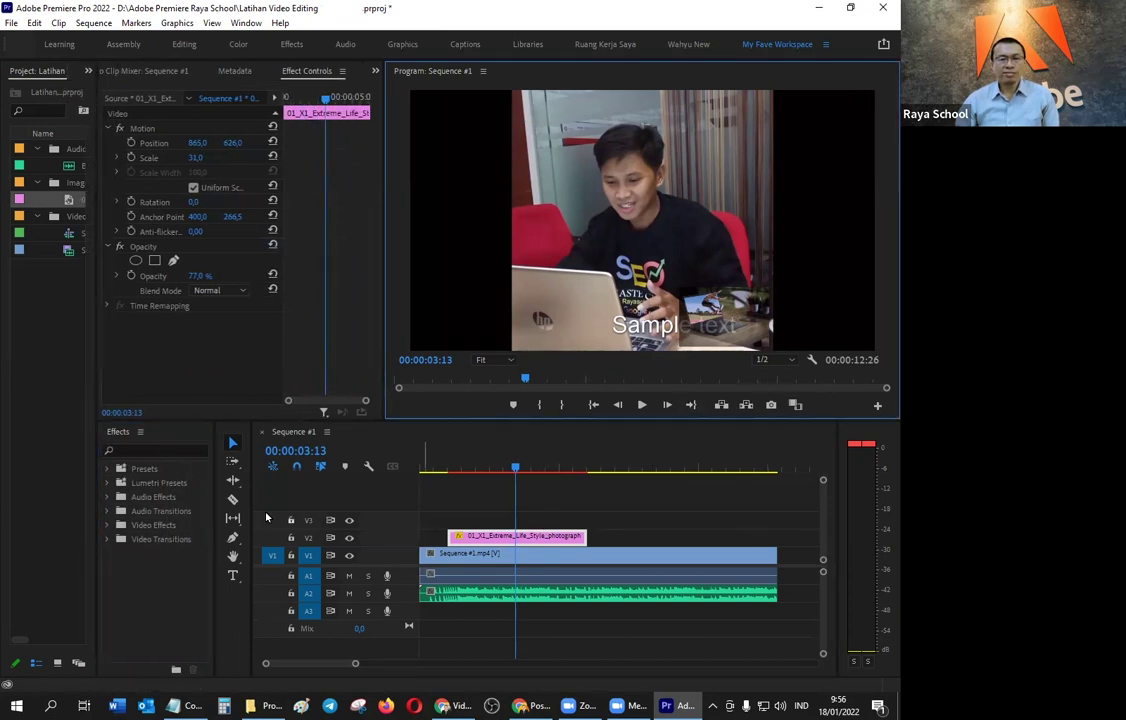
# Step: Filter the effects list by 'glow' and select Alpha Glow under Stylize
pyautogui.click(161, 449)
pyautogui.write('glow')
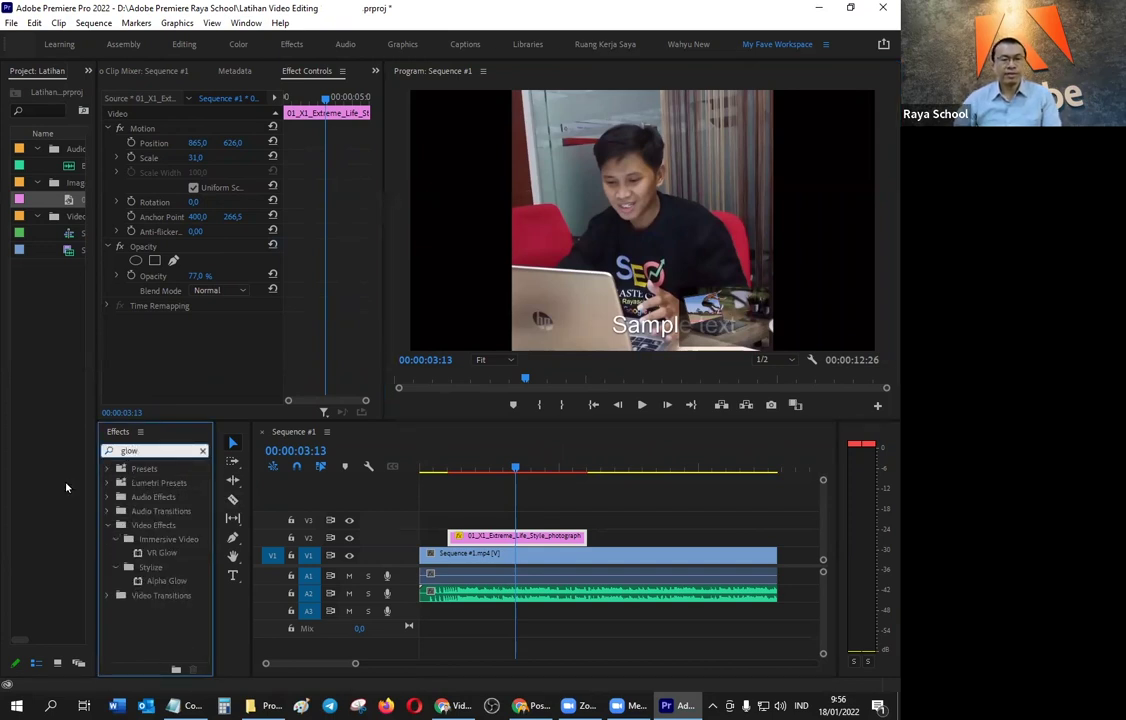
pyautogui.click(151, 587)
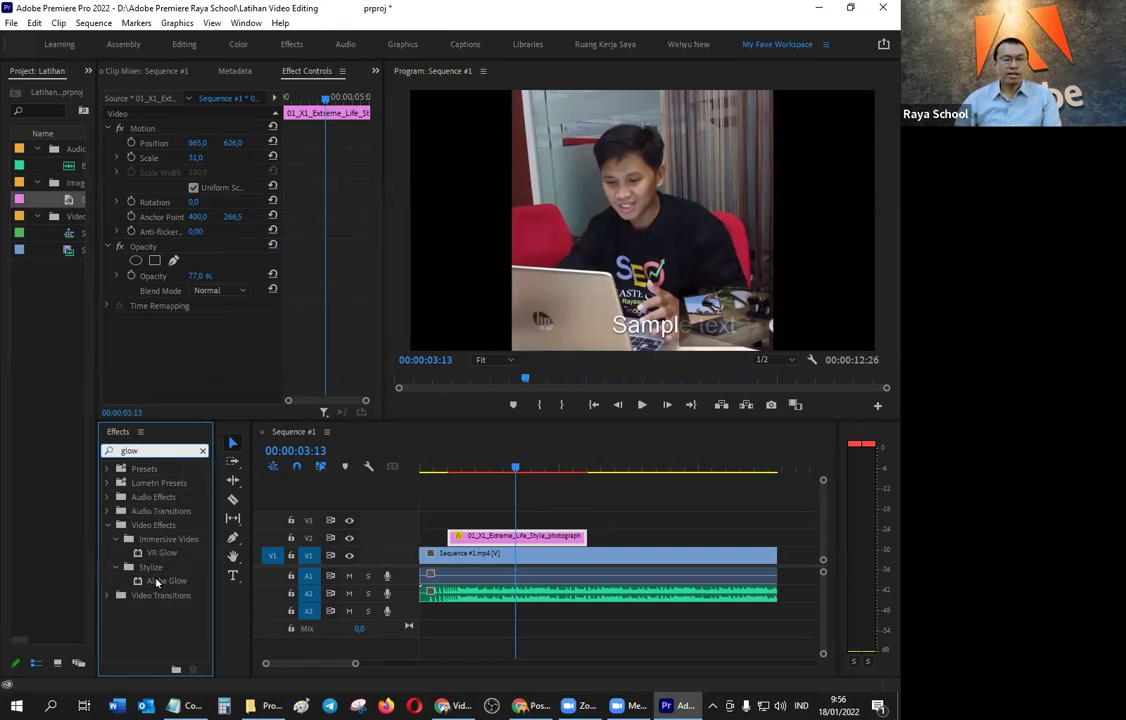
pyautogui.click(157, 582)
# Step: Apply Alpha Glow to the photo clip on V2 and reveal its settings in Effect Controls
pyautogui.moveTo(157, 582); pyautogui.dragTo(509, 539)
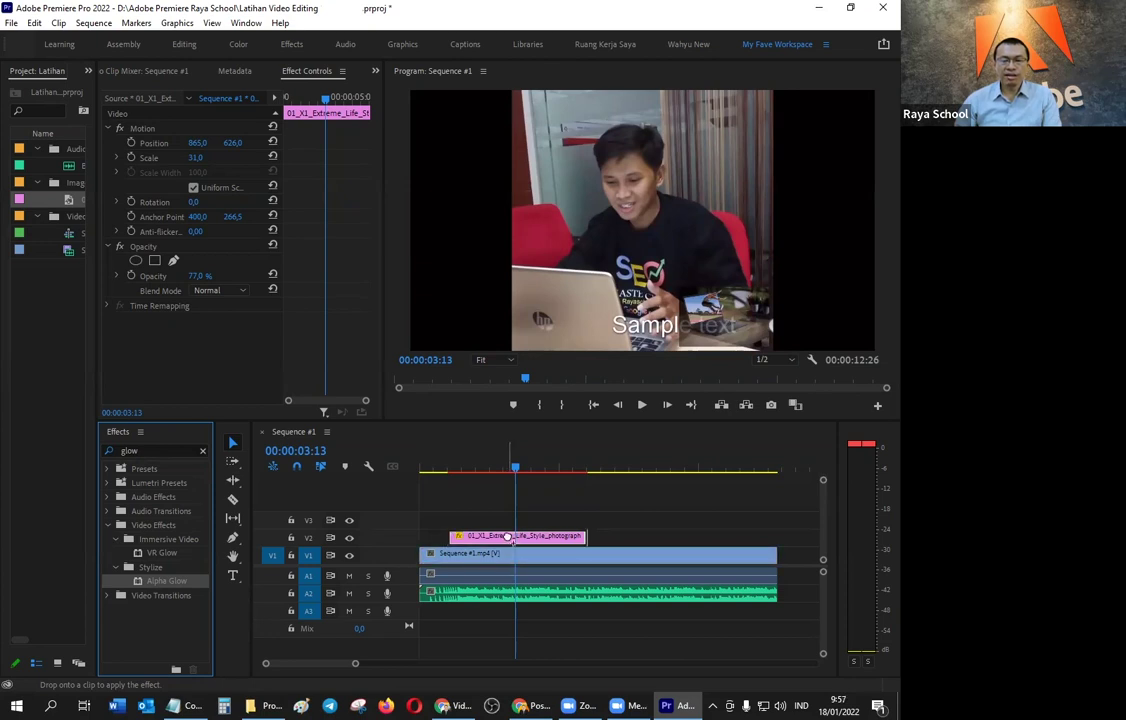
pyautogui.moveTo(508, 538); pyautogui.dragTo(509, 538)
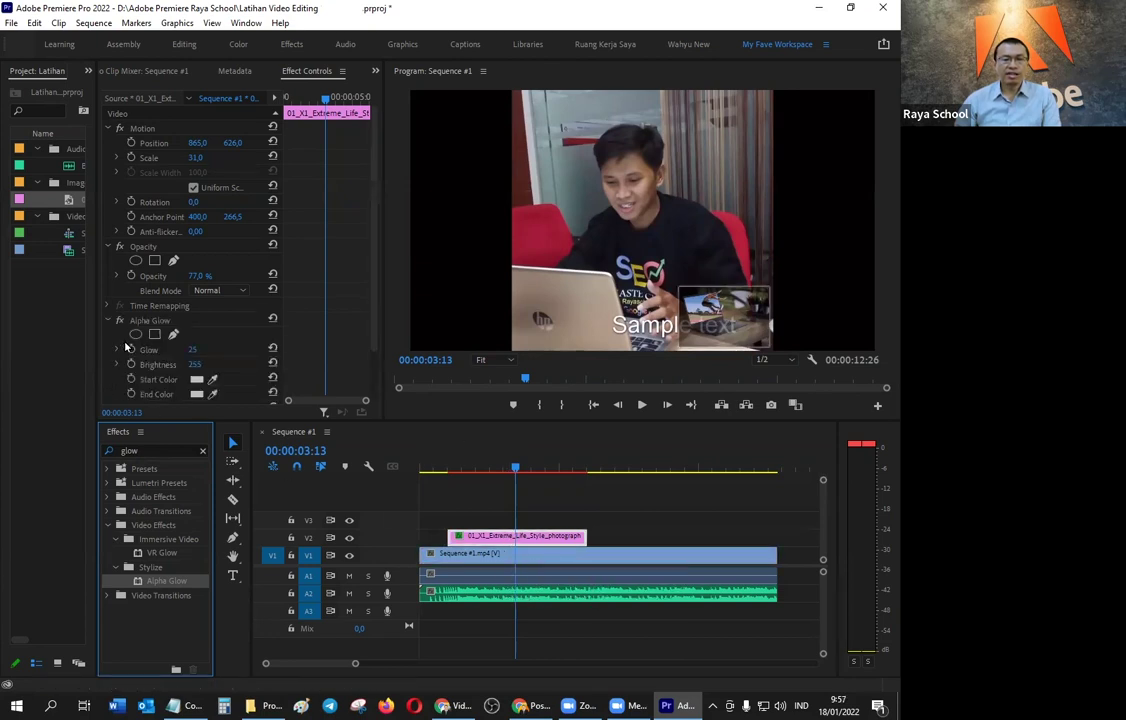
pyautogui.click(132, 110)
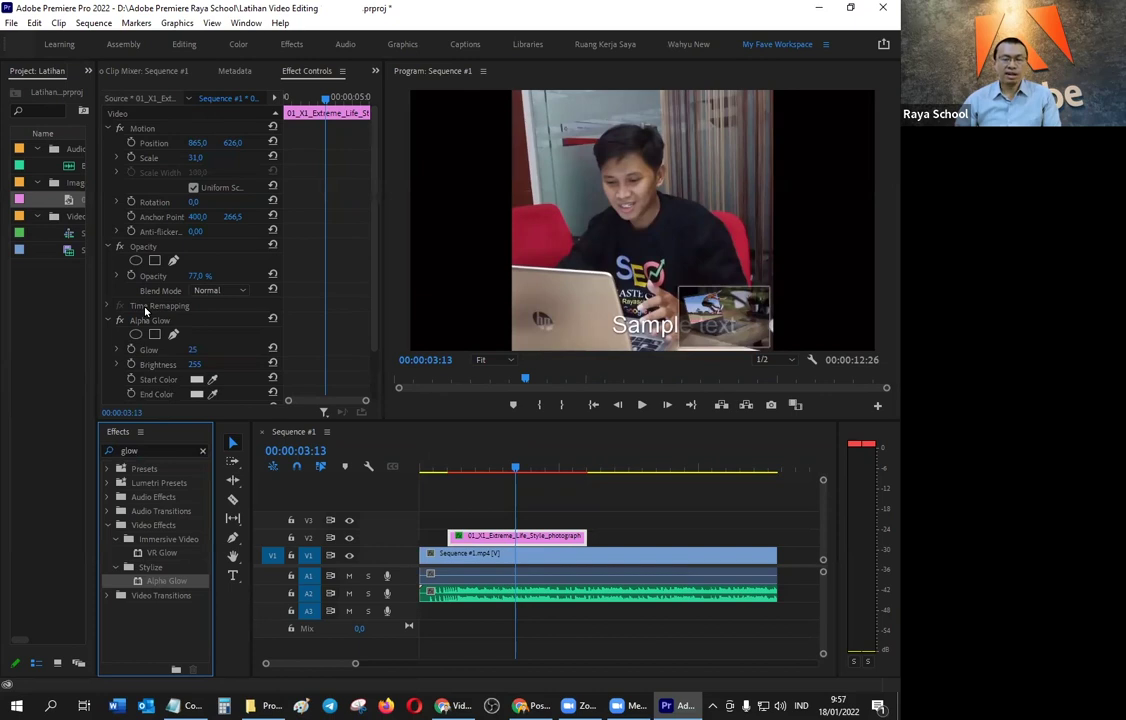
pyautogui.click(166, 328)
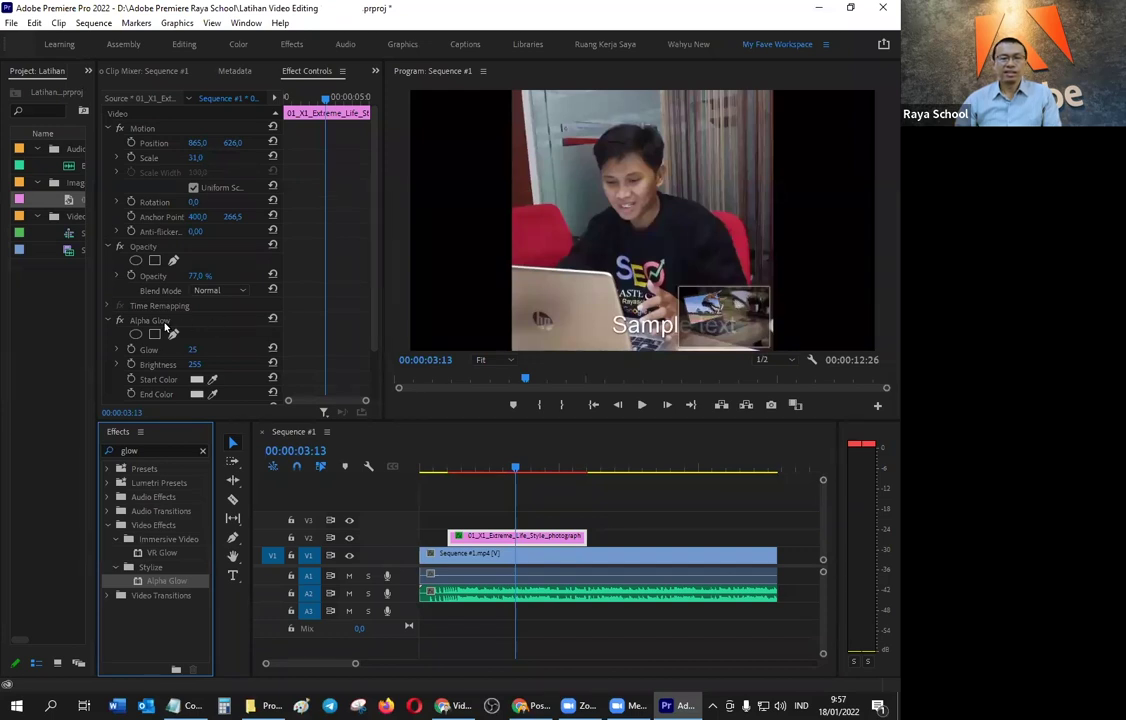
# Step: Adjust the Alpha Glow to Glow 100 and Brightness 227
pyautogui.scroll(-1, 208, 344)
pyautogui.scroll(-1, 208, 344)
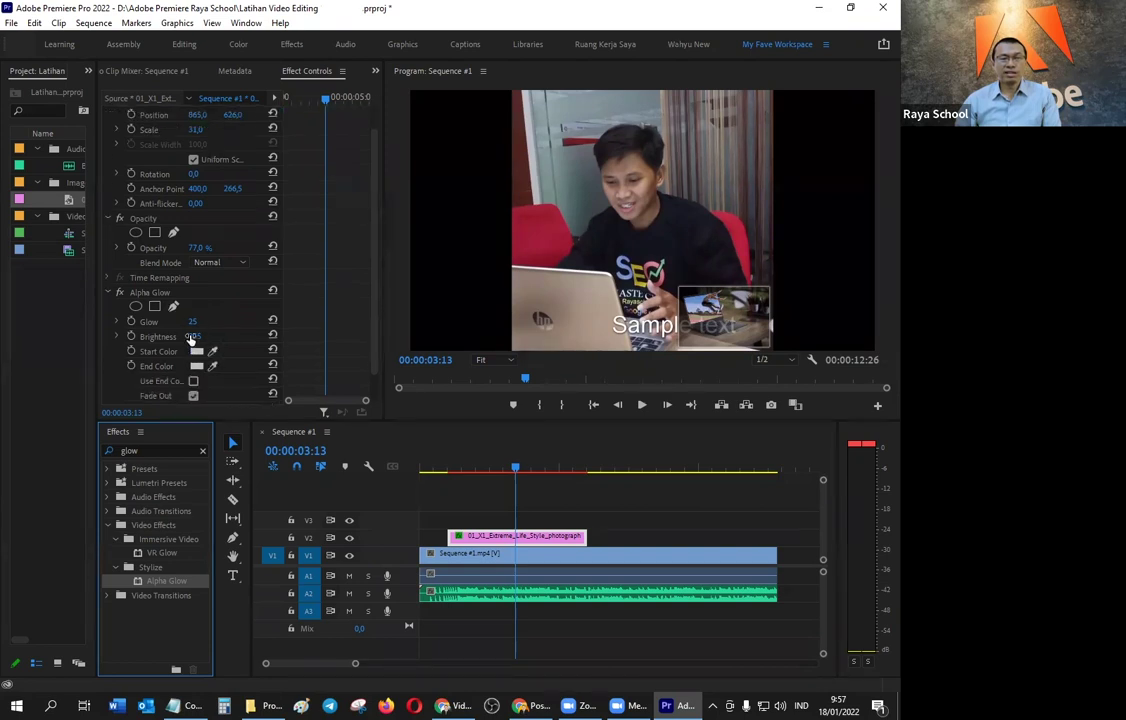
pyautogui.moveTo(192, 322); pyautogui.dragTo(267, 322)
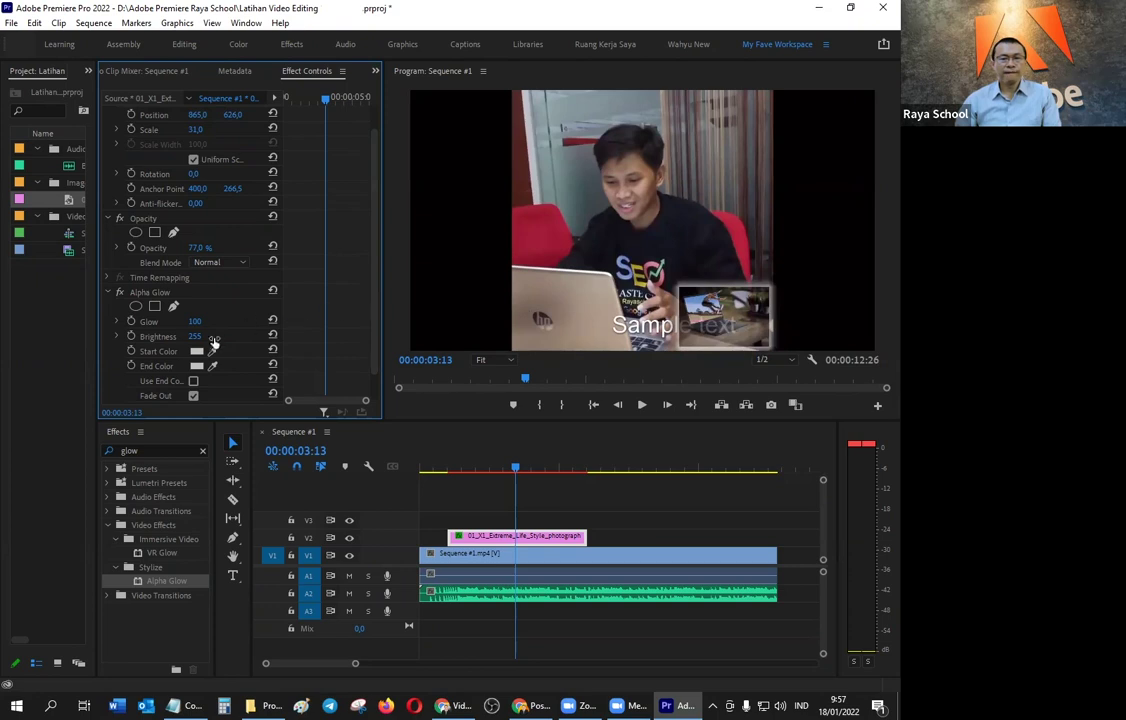
pyautogui.moveTo(194, 336)
pyautogui.mouseDown()
pyautogui.moveTo(170, 336)
pyautogui.moveTo(215, 336)
pyautogui.mouseUp()
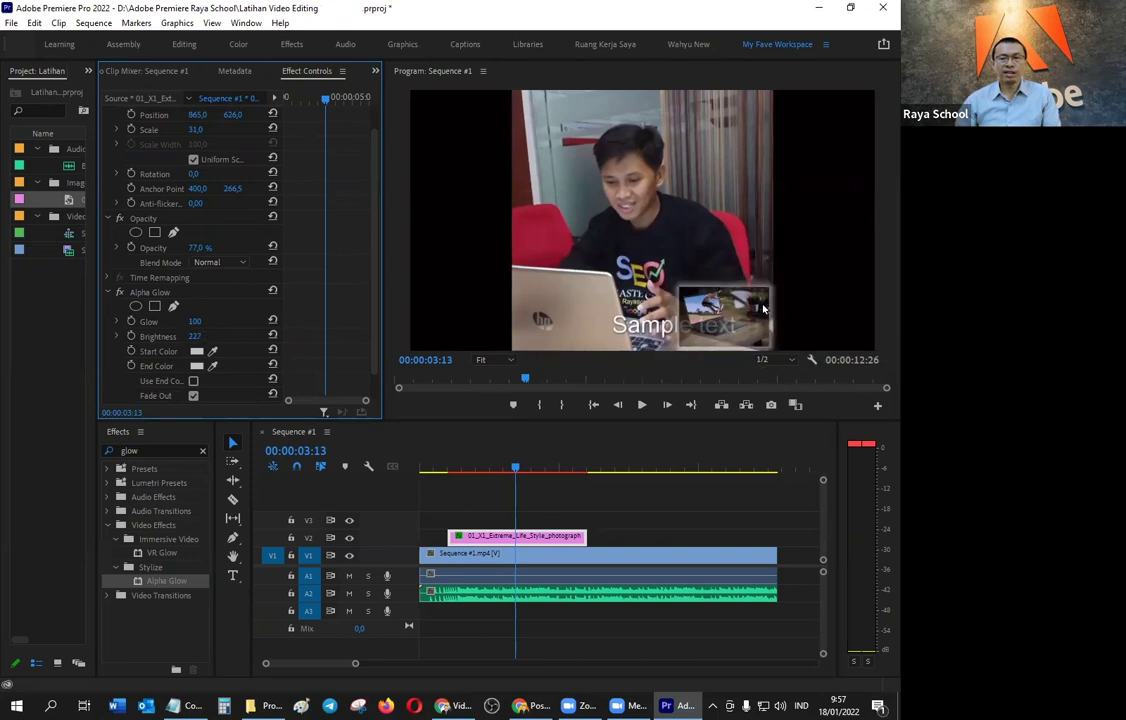
pyautogui.moveTo(194, 321); pyautogui.dragTo(168, 321)
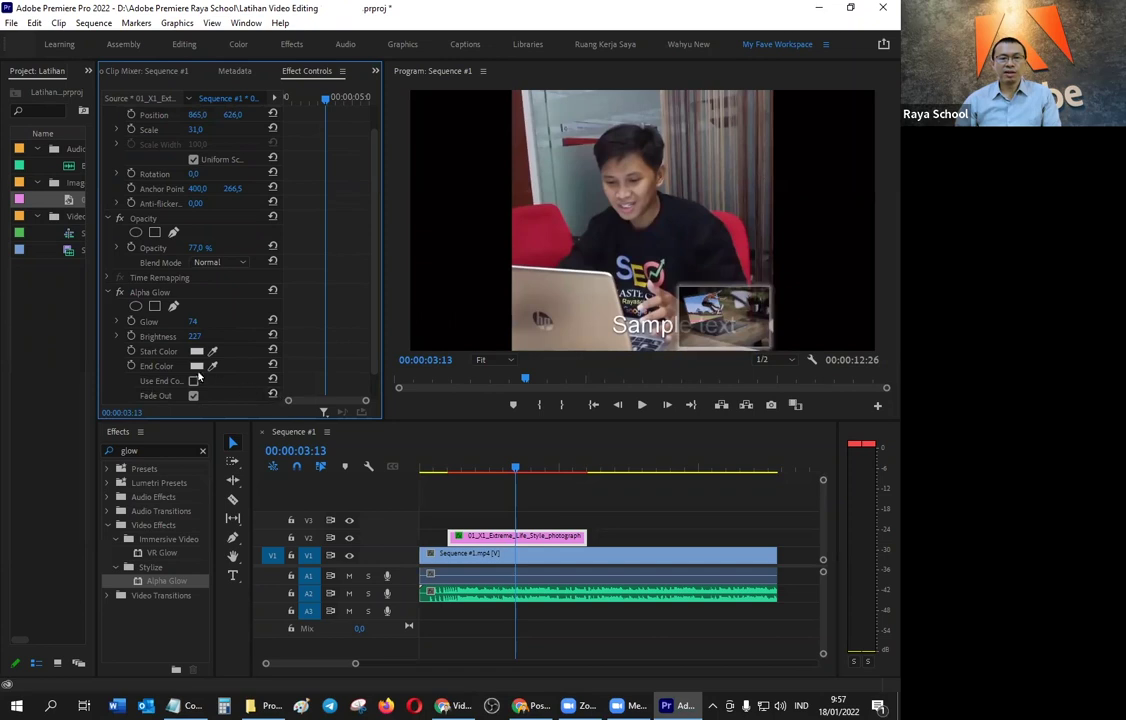
# Step: Set the Alpha Glow Start Color to blue #2936B3
pyautogui.click(196, 352)
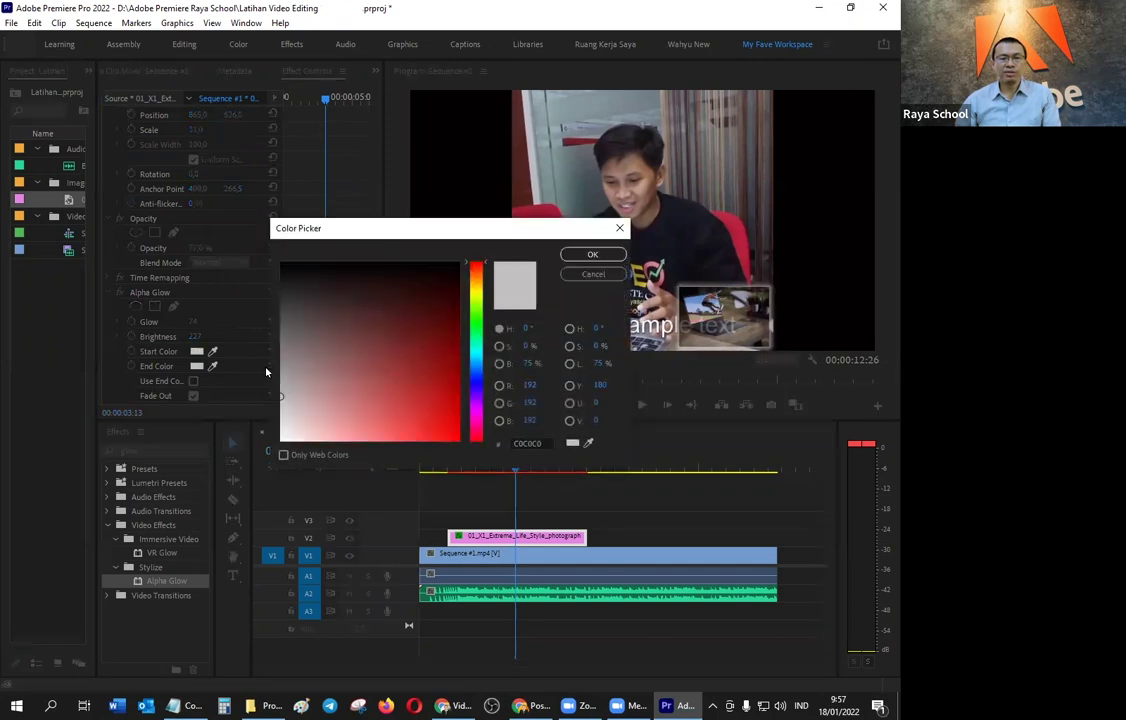
pyautogui.click(477, 380)
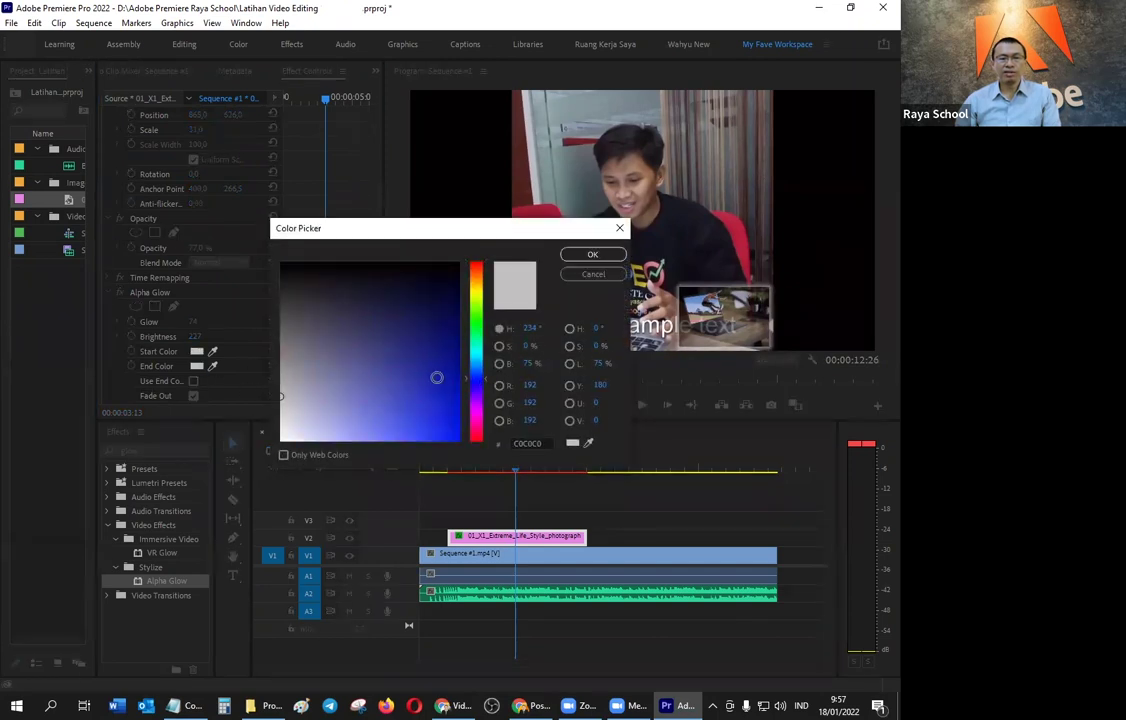
pyautogui.click(418, 387)
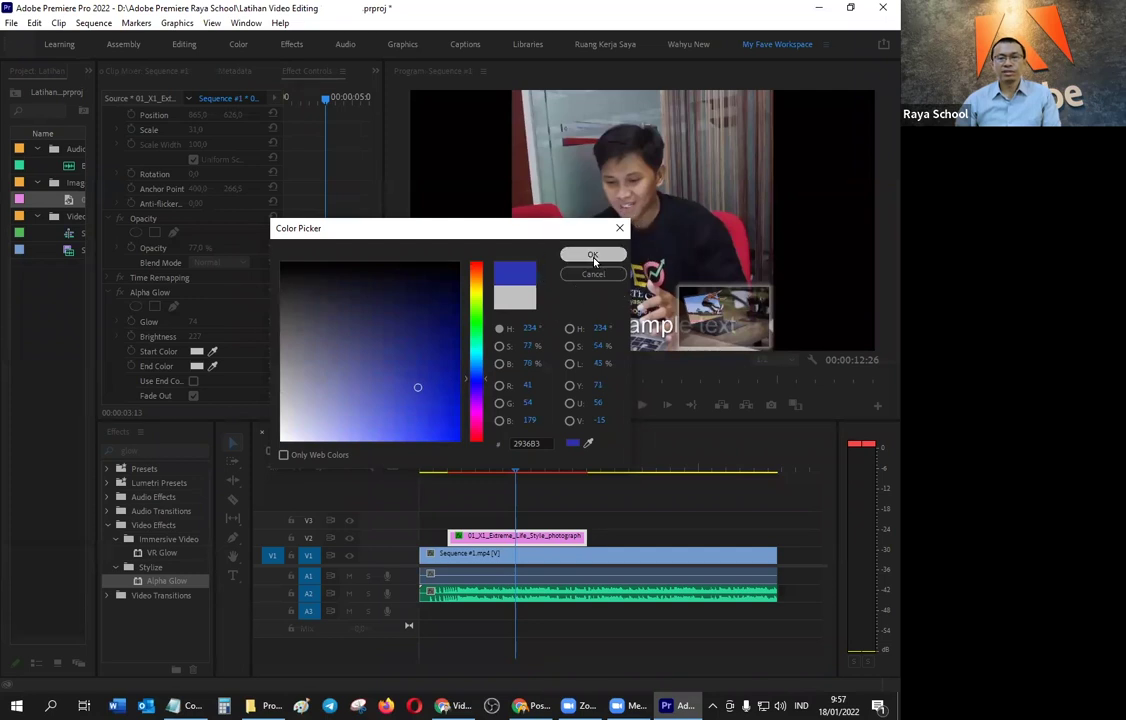
pyautogui.click(593, 256)
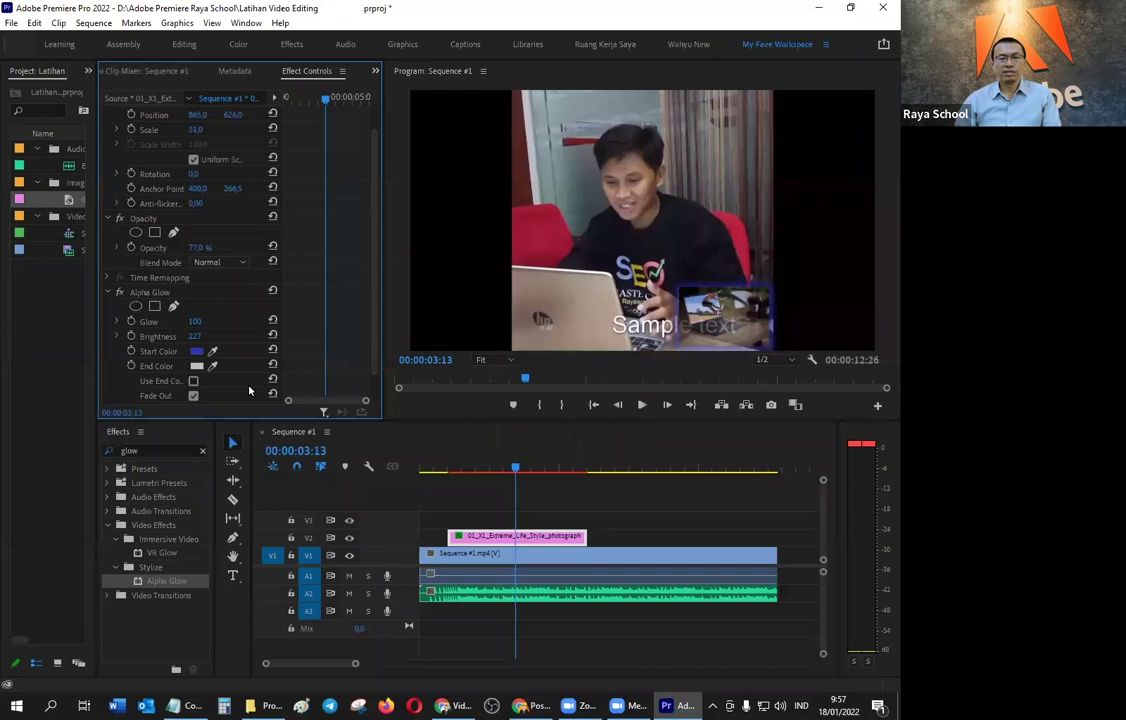
pyautogui.scroll(-1, 215, 341)
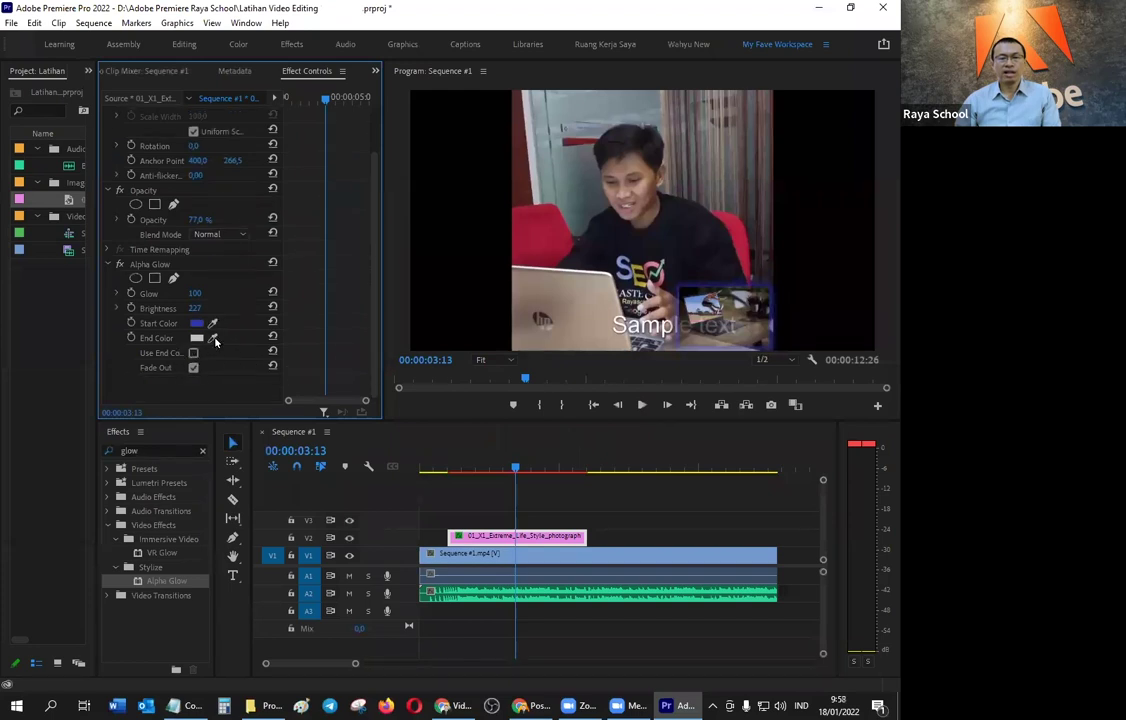
pyautogui.scroll(1, 195, 300)
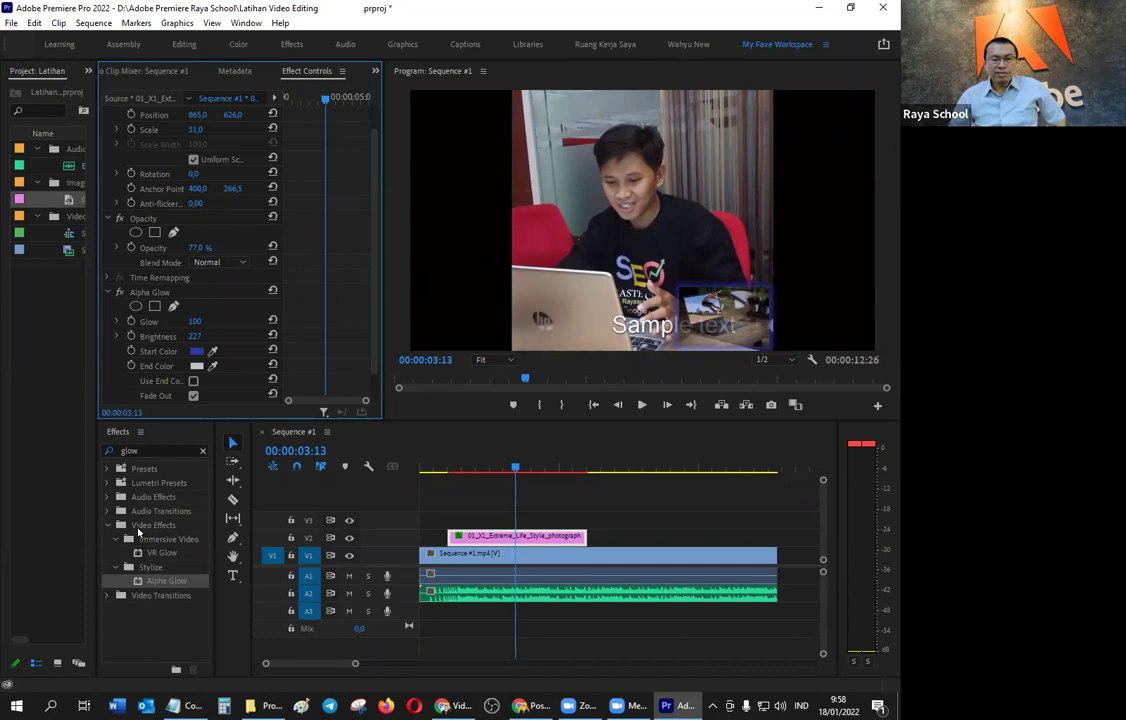
# Step: Browse the Video/Audio Effects and Transitions folders, then return to the Notepad notes at item 4
pyautogui.click(139, 527)
pyautogui.click(144, 497)
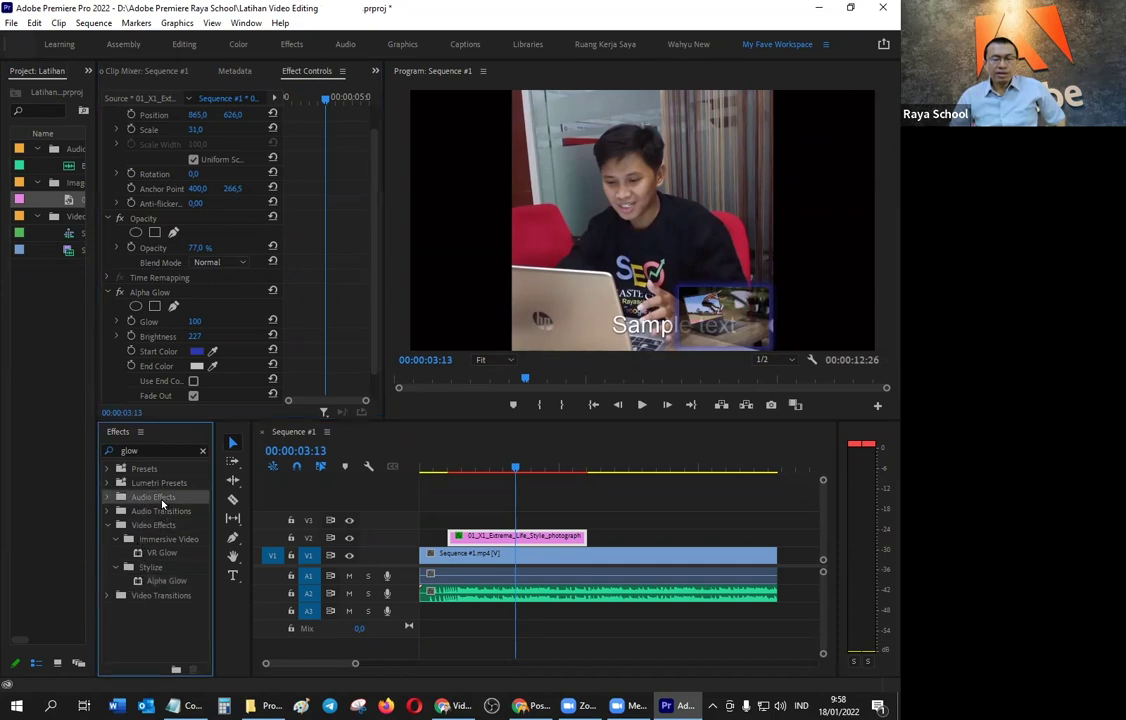
pyautogui.click(156, 511)
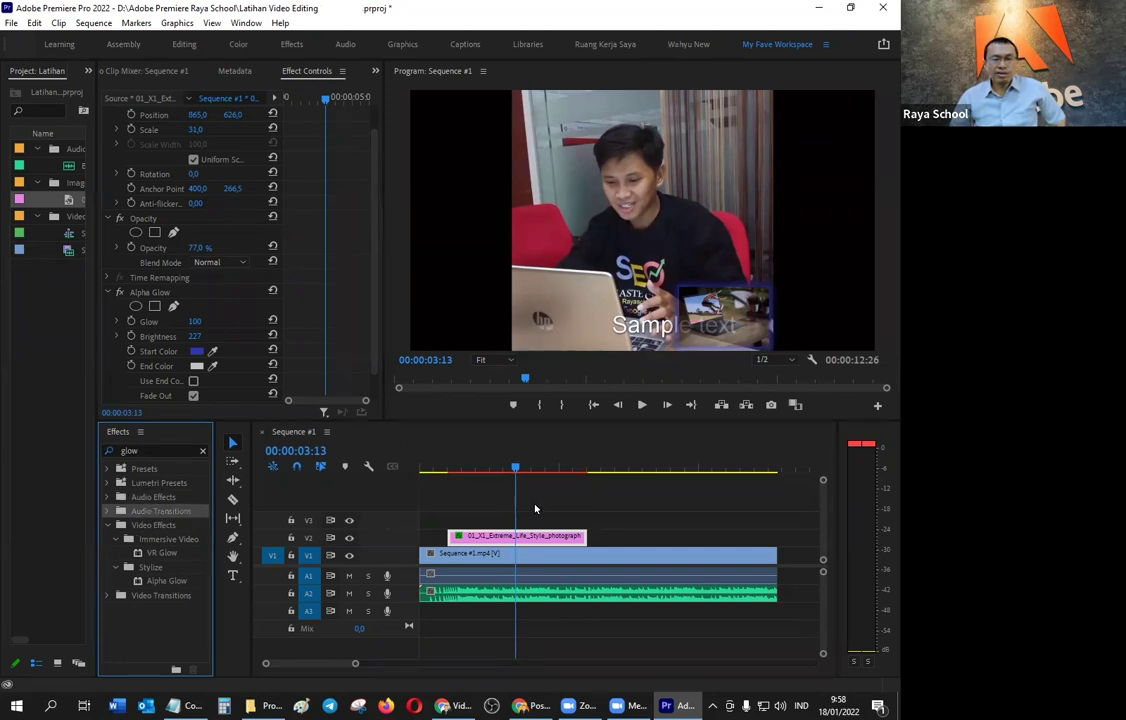
pyautogui.click(158, 595)
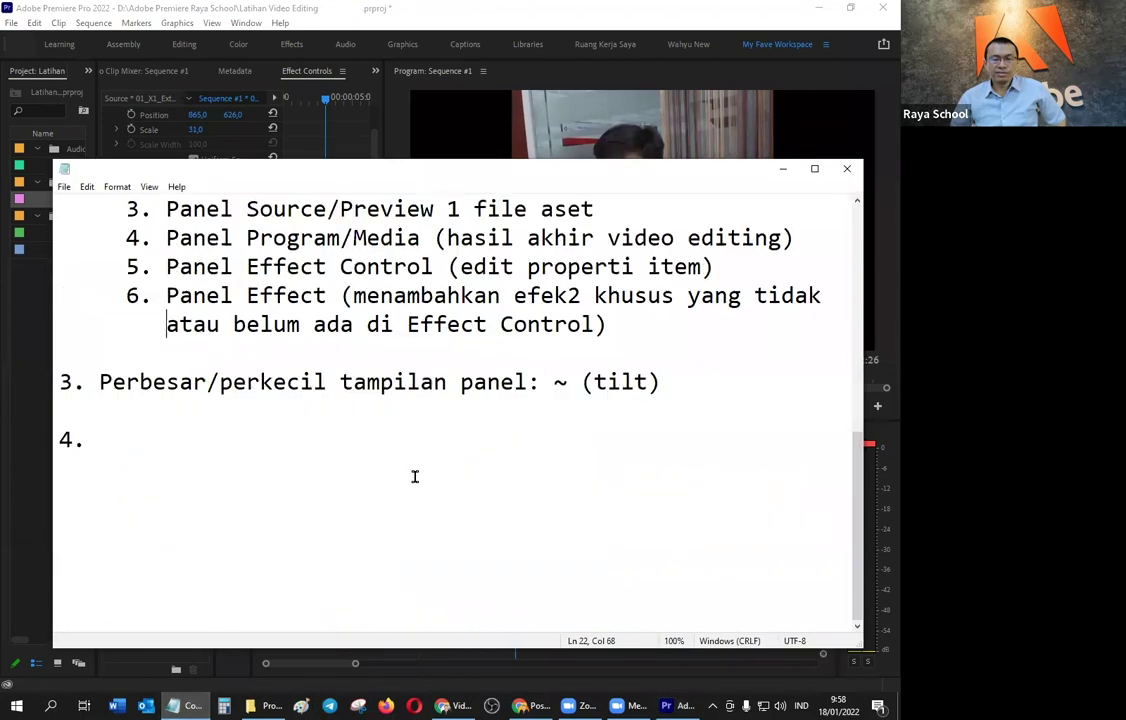
pyautogui.click(180, 705)
pyautogui.click(377, 440)
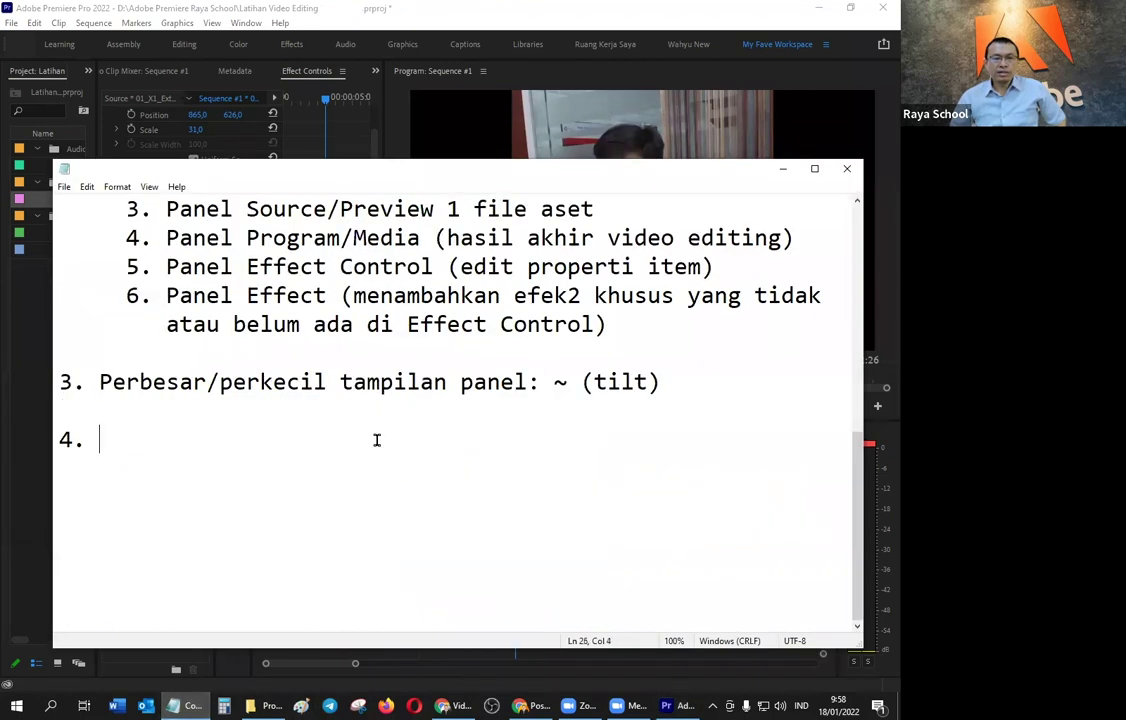
# Step: Save the course notes in Notepad
pyautogui.click(65, 188)
pyautogui.click(86, 249)
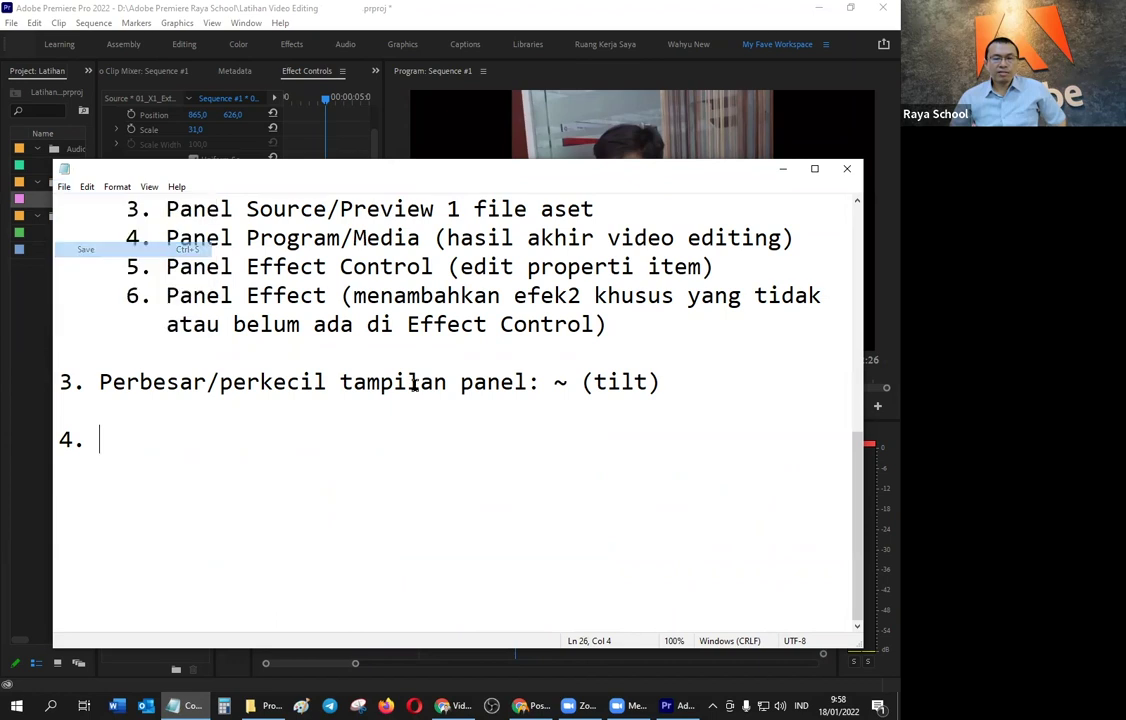
pyautogui.scroll(5, 390, 350)
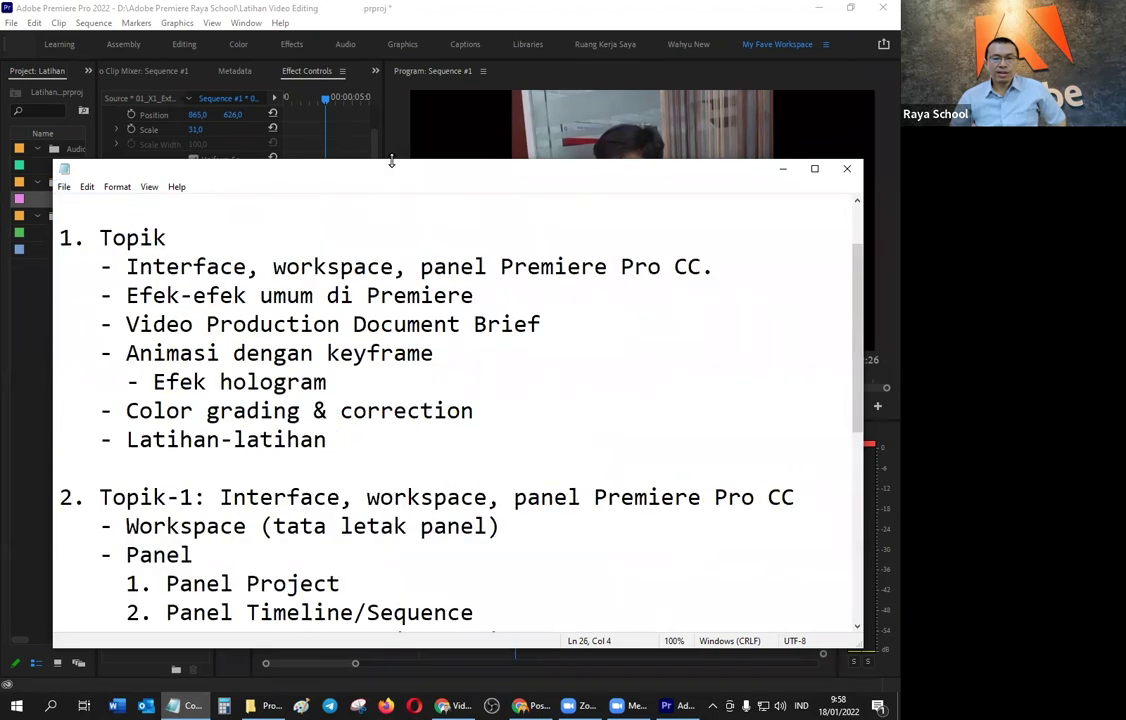
# Step: Make the Notepad window taller and wider, then minimize it
pyautogui.moveTo(391, 160); pyautogui.dragTo(391, 17)
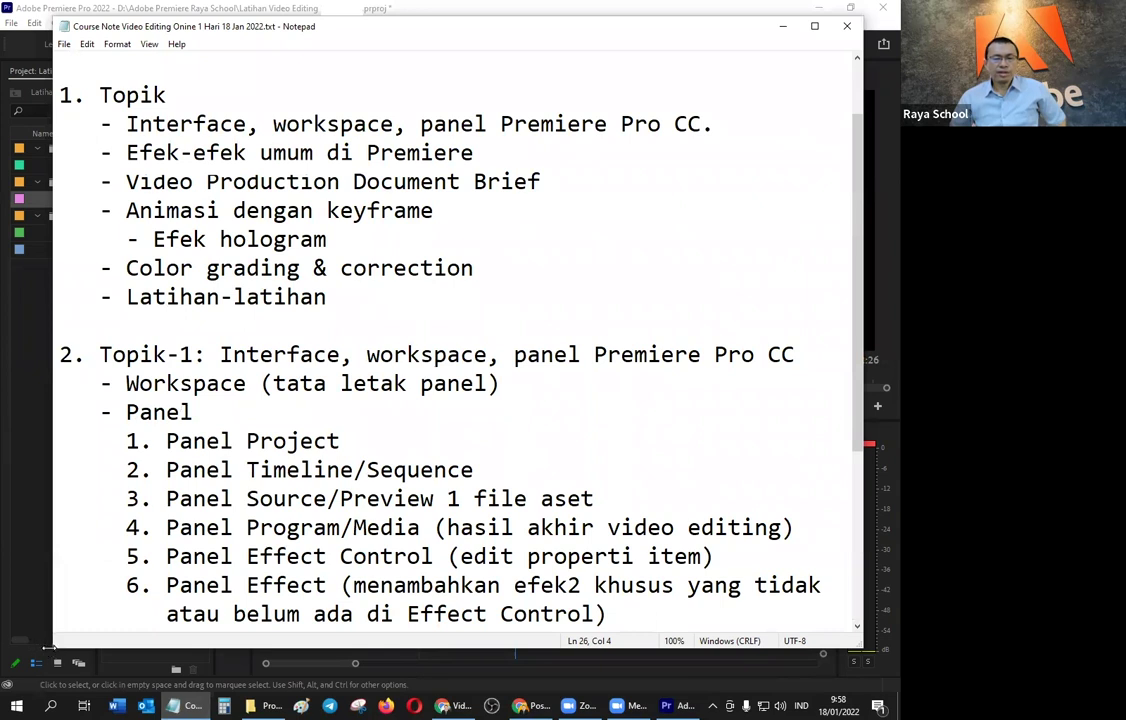
pyautogui.moveTo(56, 645); pyautogui.dragTo(19, 660)
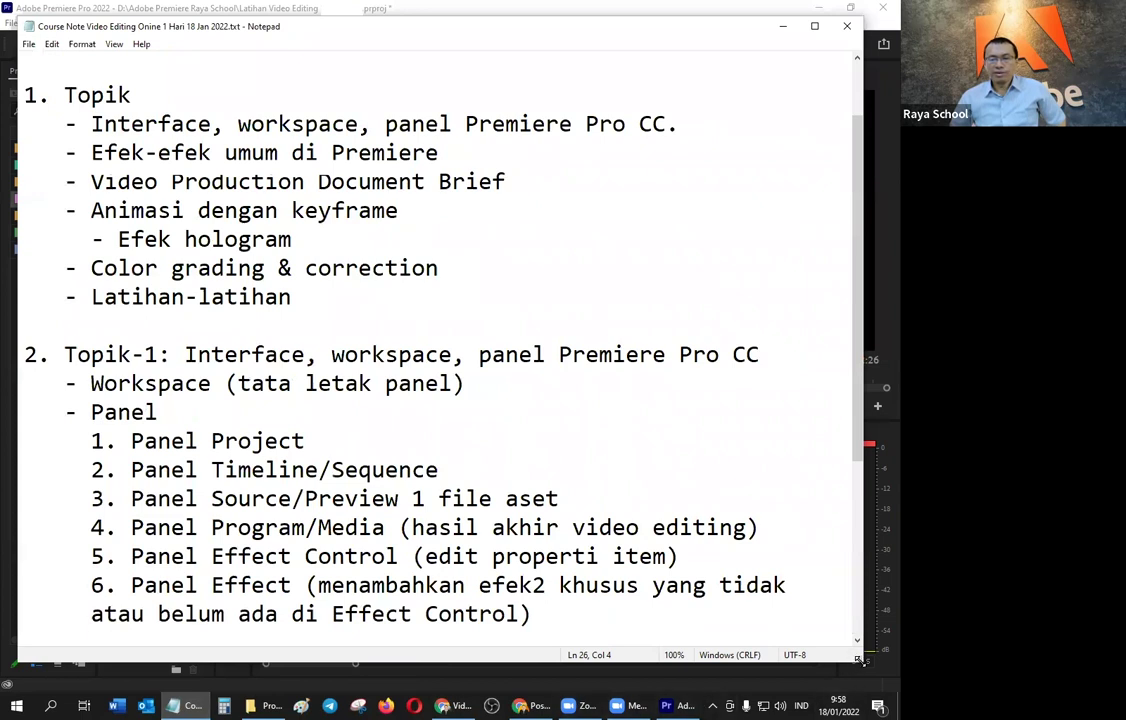
pyautogui.moveTo(858, 660); pyautogui.dragTo(866, 671)
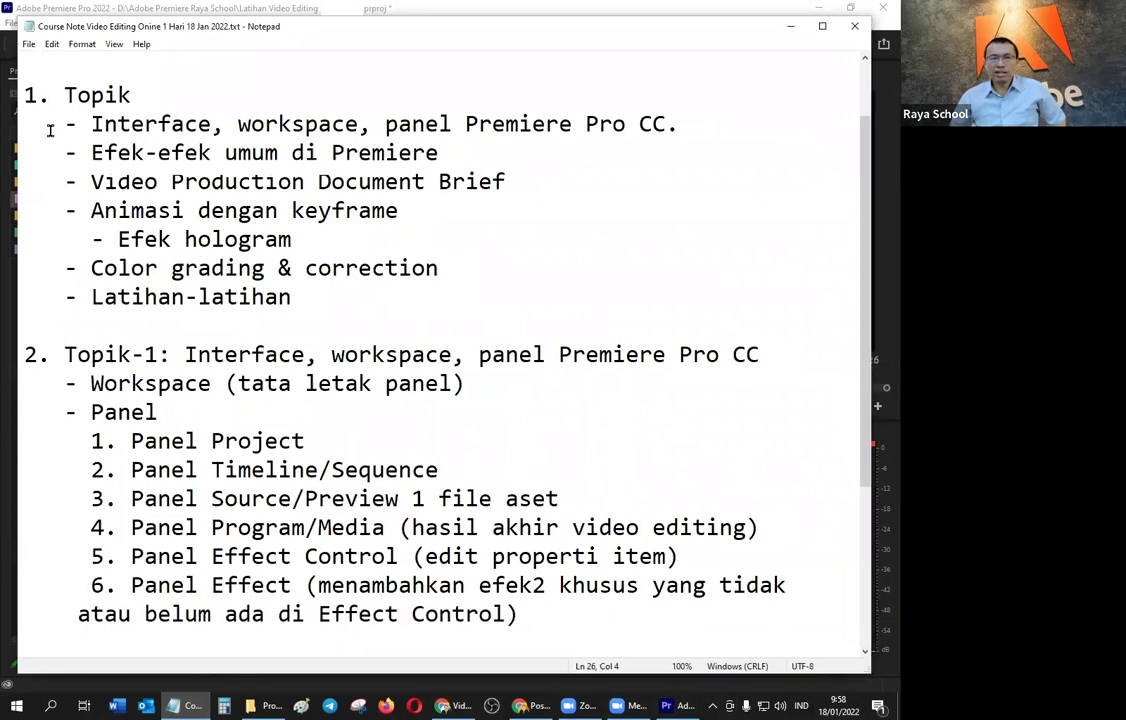
pyautogui.click(790, 27)
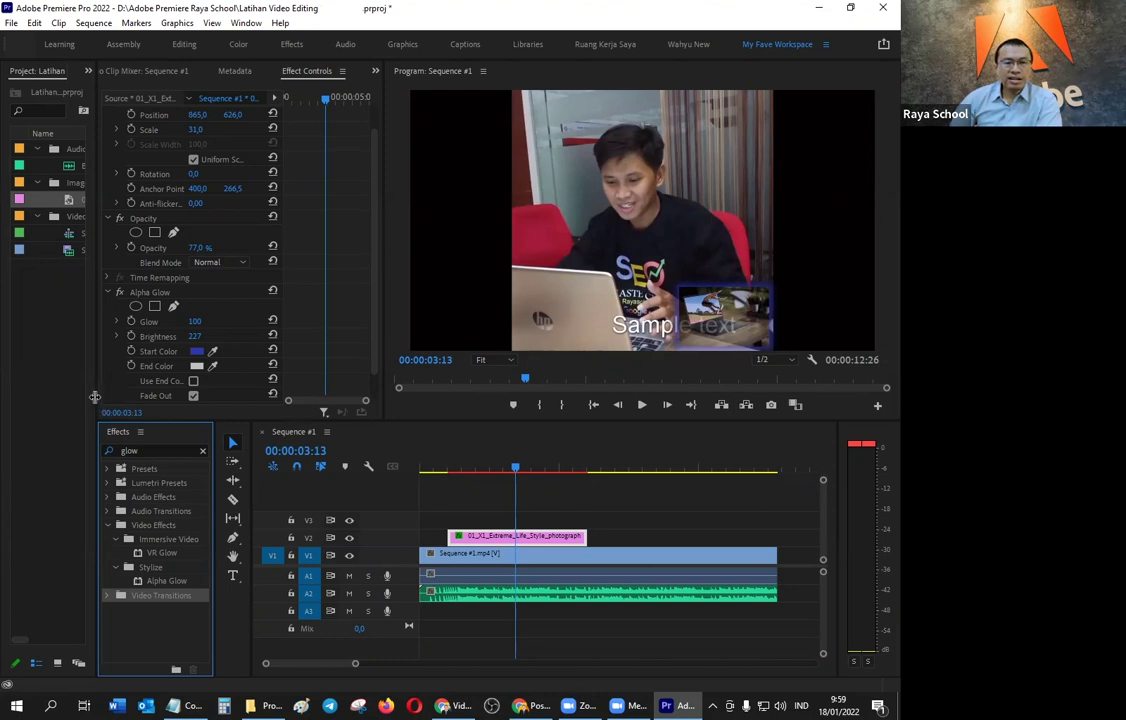
# Step: Widen the Project panel and dock the Effects panel below it in the left column
pyautogui.moveTo(94, 397); pyautogui.dragTo(138, 384)
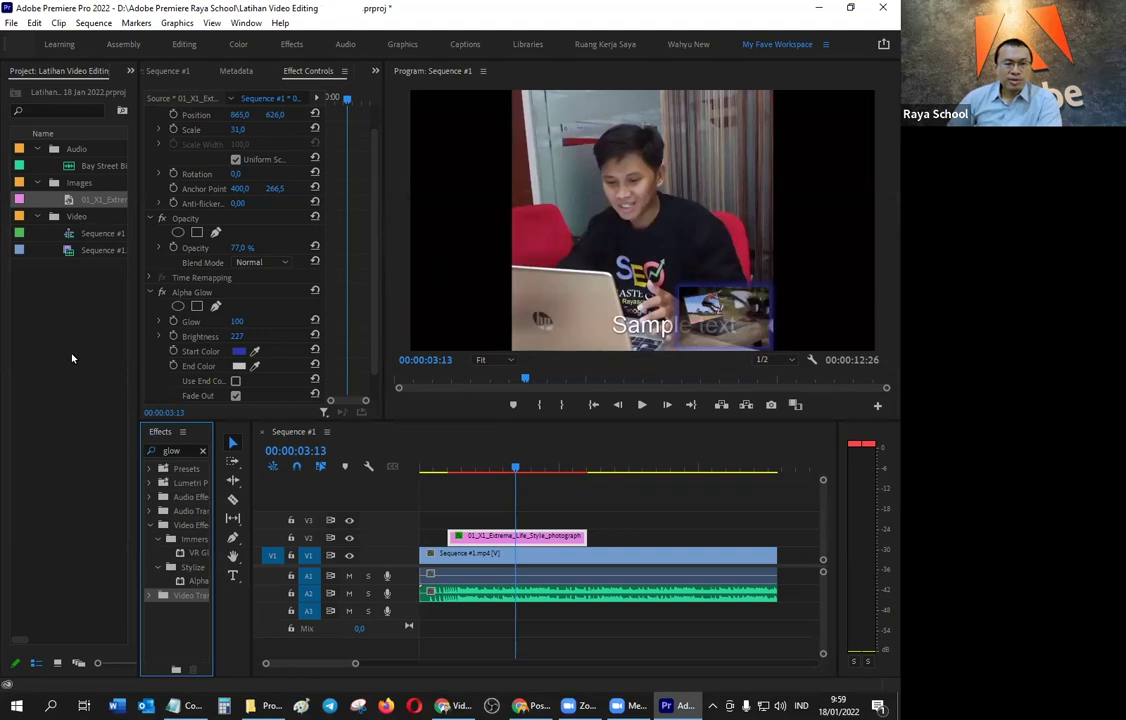
pyautogui.moveTo(170, 433)
pyautogui.mouseDown()
pyautogui.moveTo(95, 547)
pyautogui.moveTo(82, 677)
pyautogui.moveTo(74, 656)
pyautogui.mouseUp()
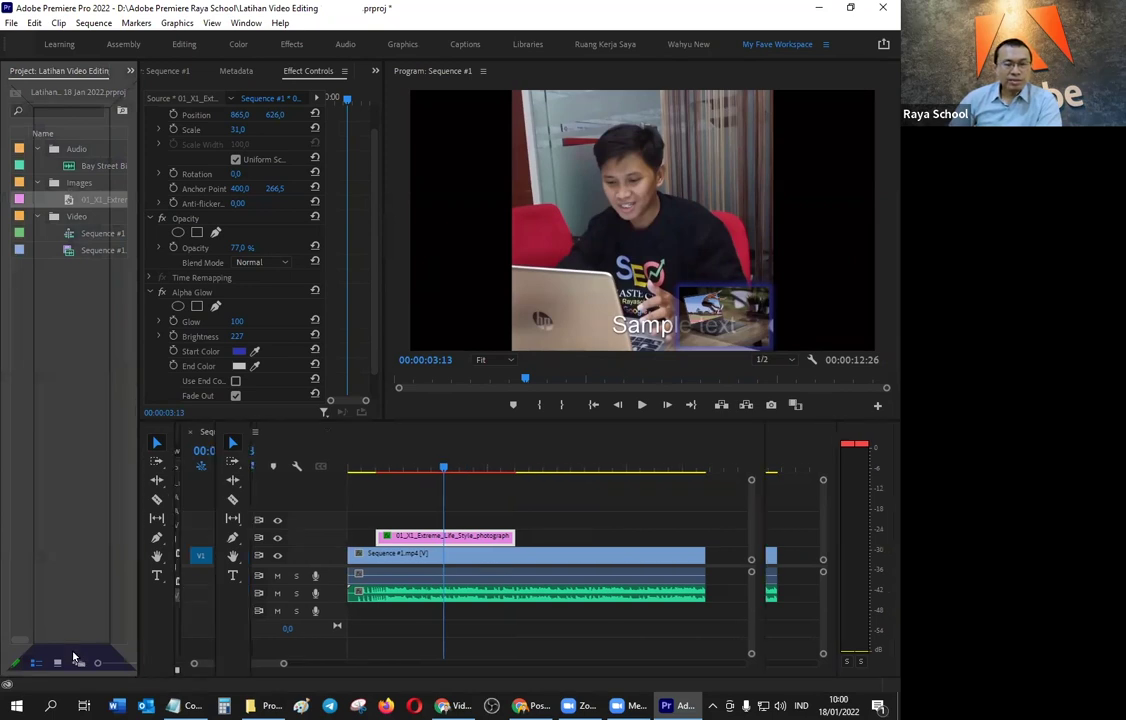
pyautogui.moveTo(74, 656); pyautogui.dragTo(73, 656)
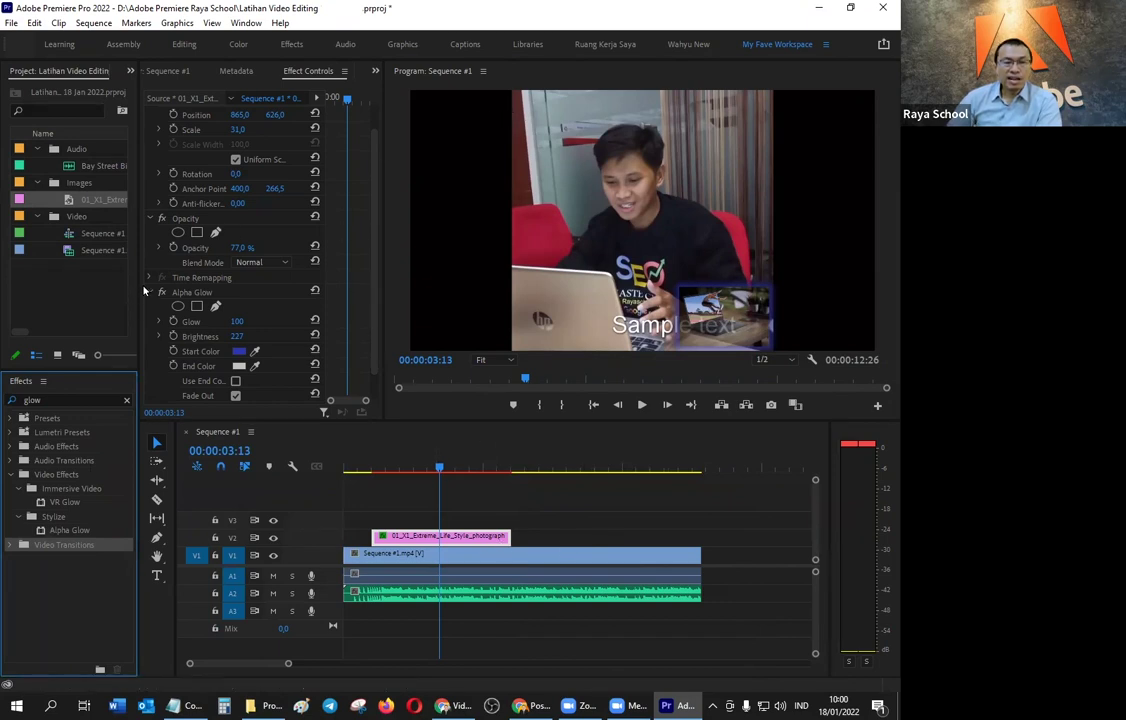
pyautogui.moveTo(135, 291); pyautogui.dragTo(132, 288)
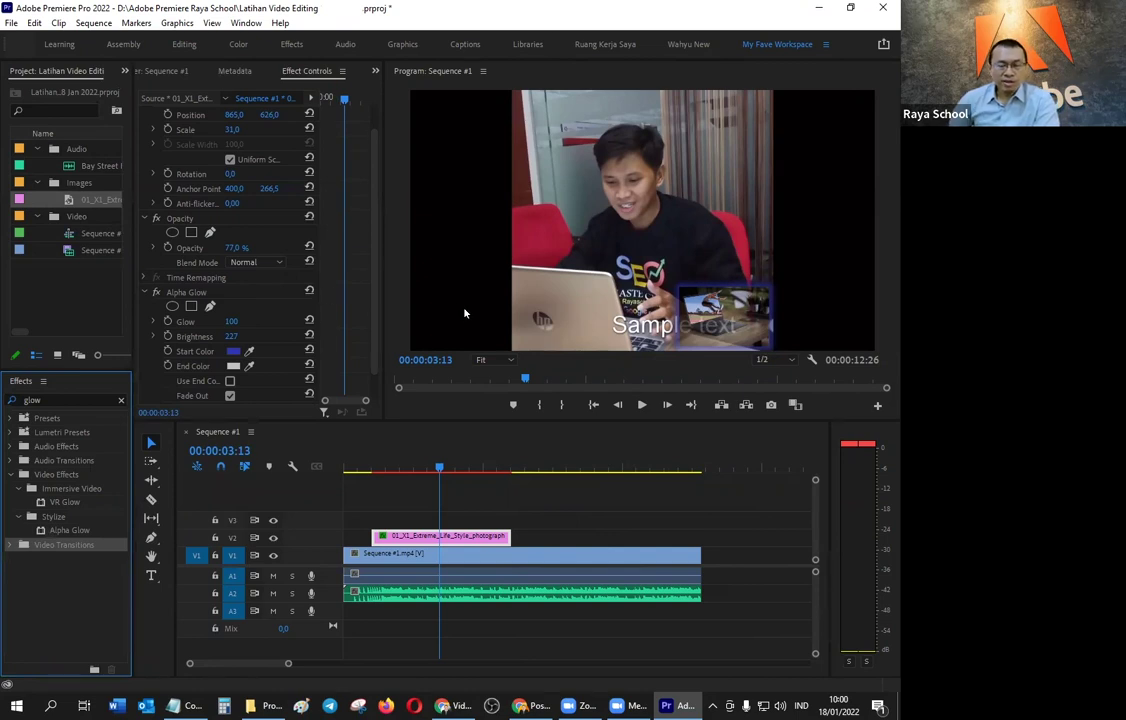
# Step: Save the current layout as a new workspace named 'My Fave Workspace'
pyautogui.click(245, 23)
pyautogui.moveTo(241, 40)
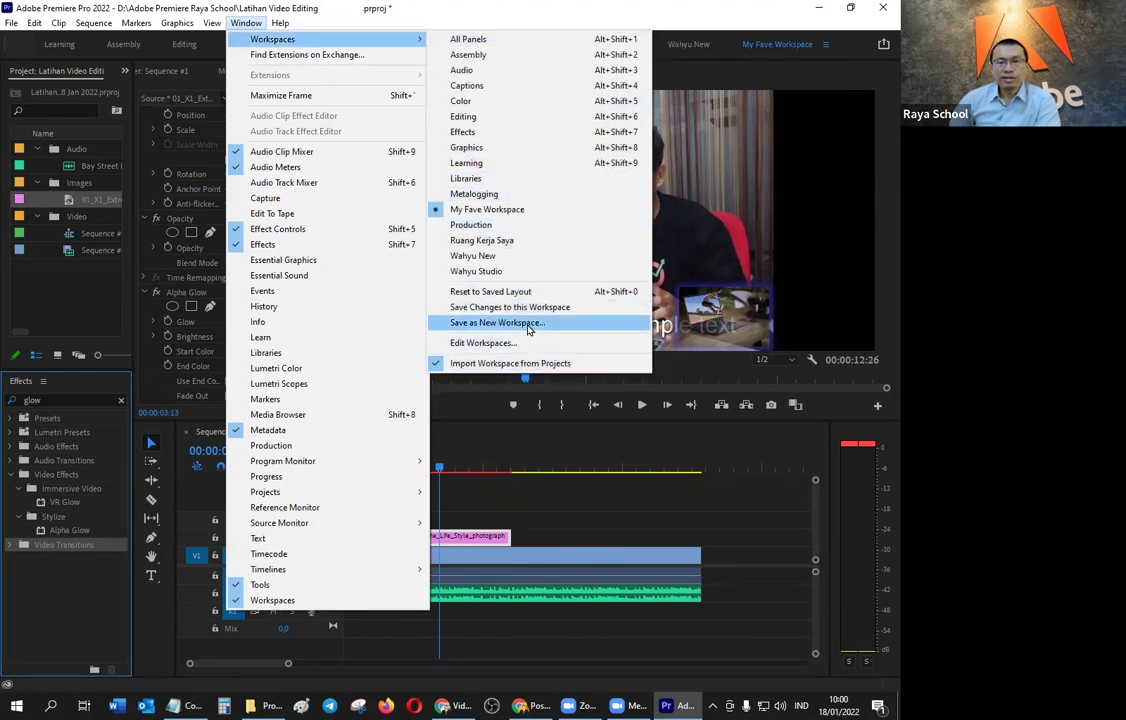
pyautogui.click(529, 329)
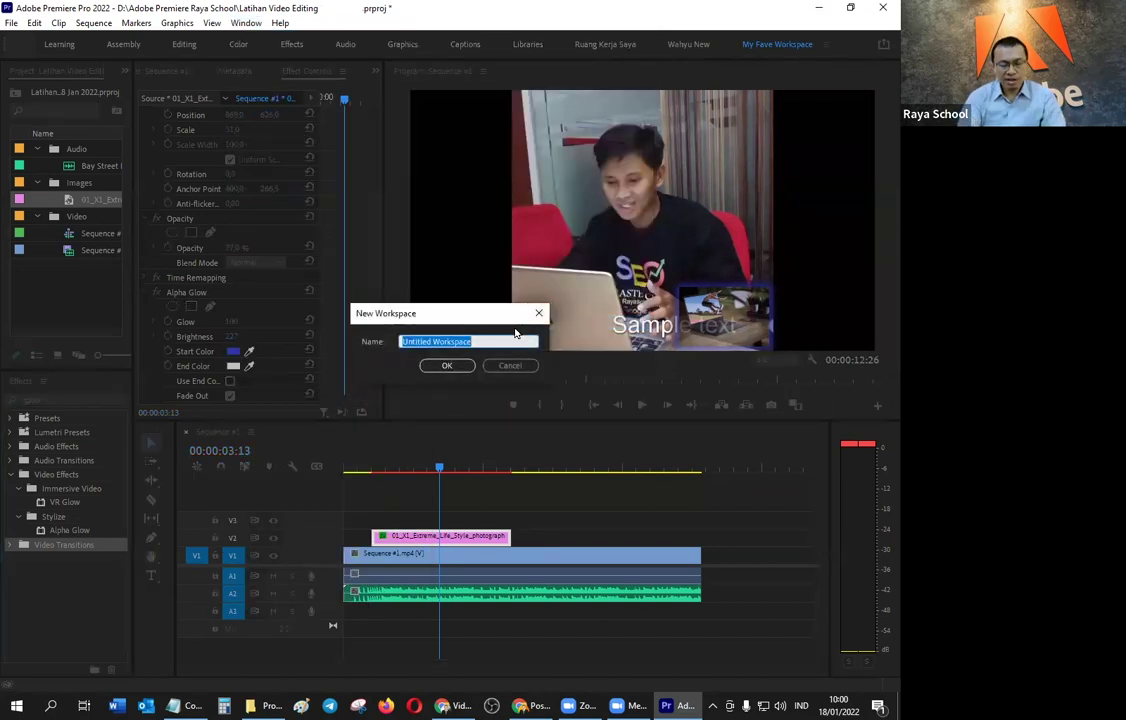
pyautogui.write('My')
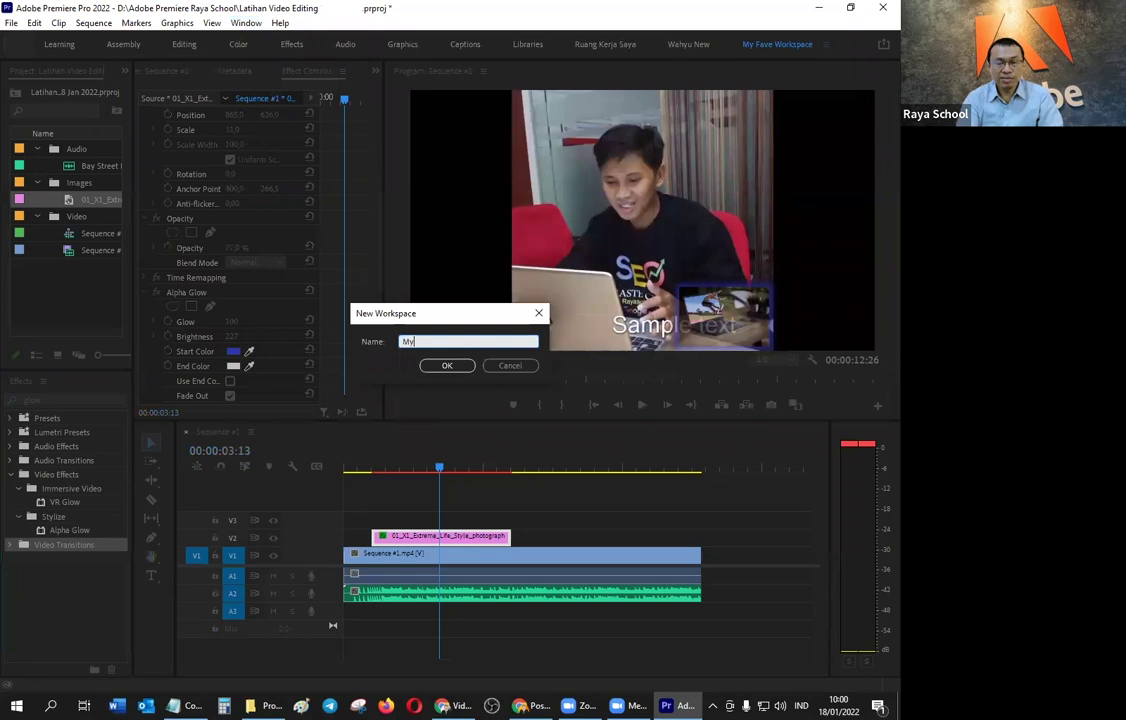
pyautogui.write(' Fave ')
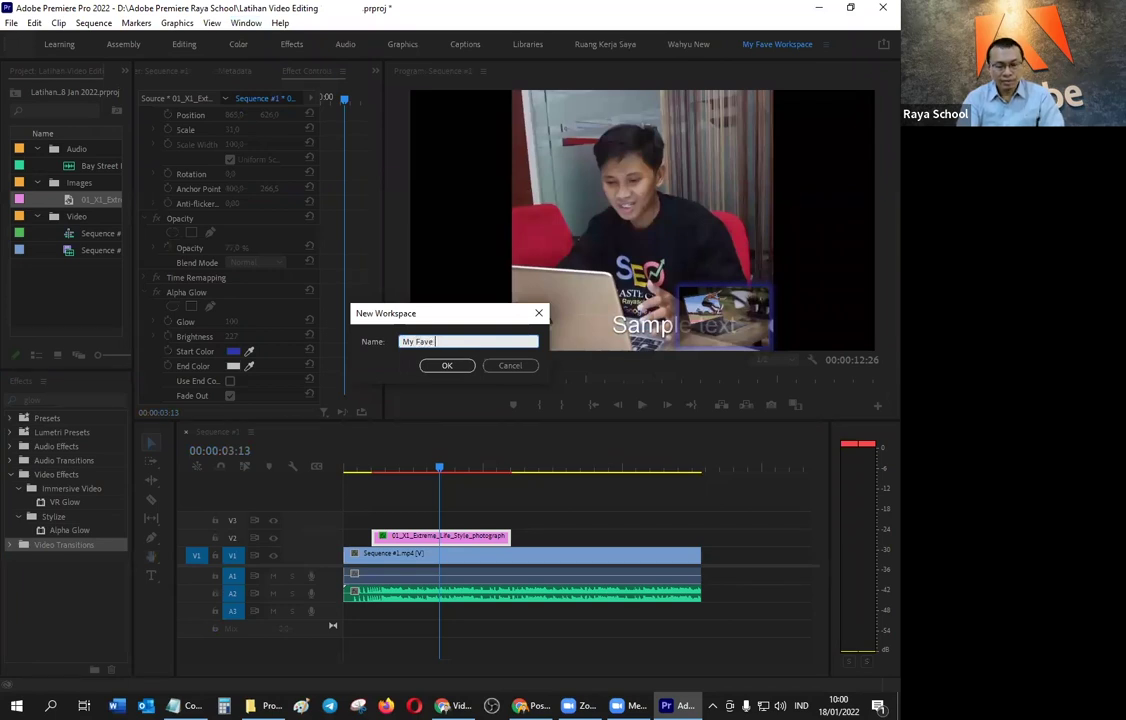
pyautogui.write('Workspace')
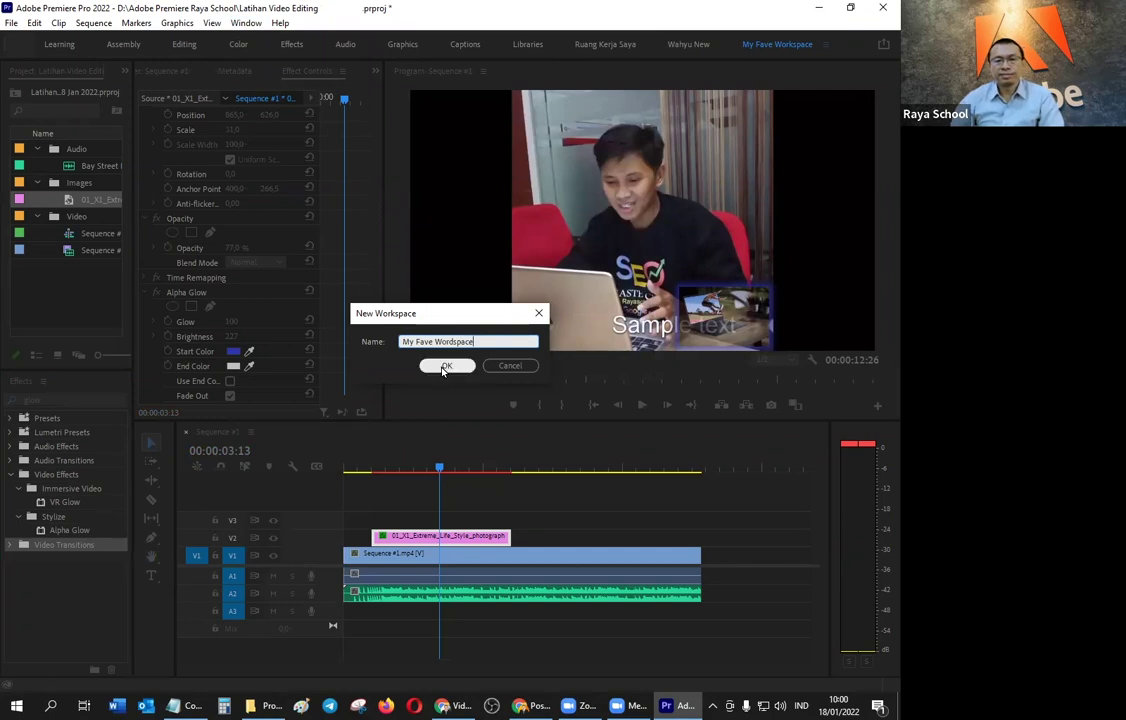
pyautogui.click(446, 366)
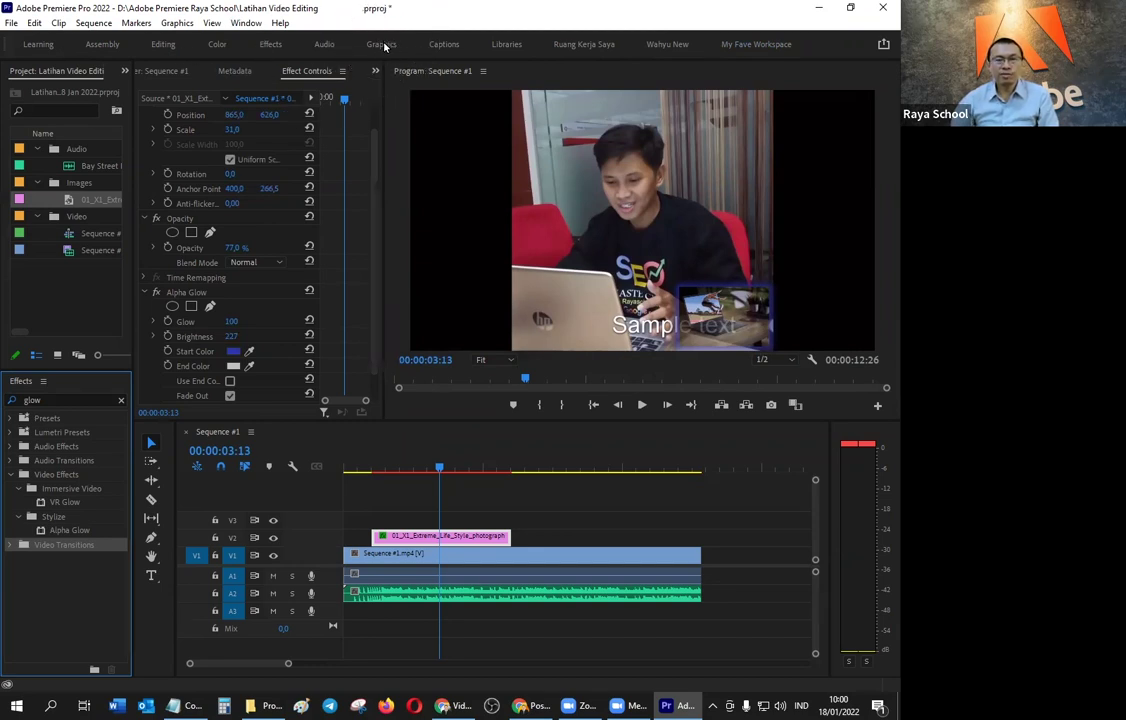
pyautogui.click(382, 45)
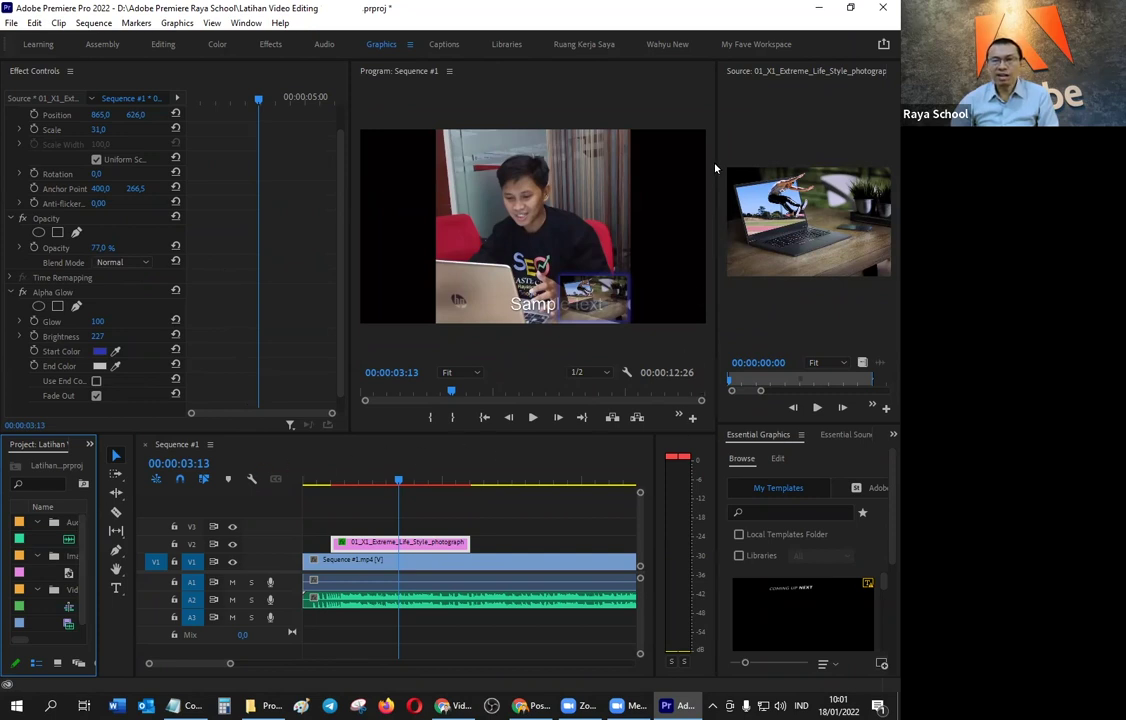
pyautogui.click(756, 46)
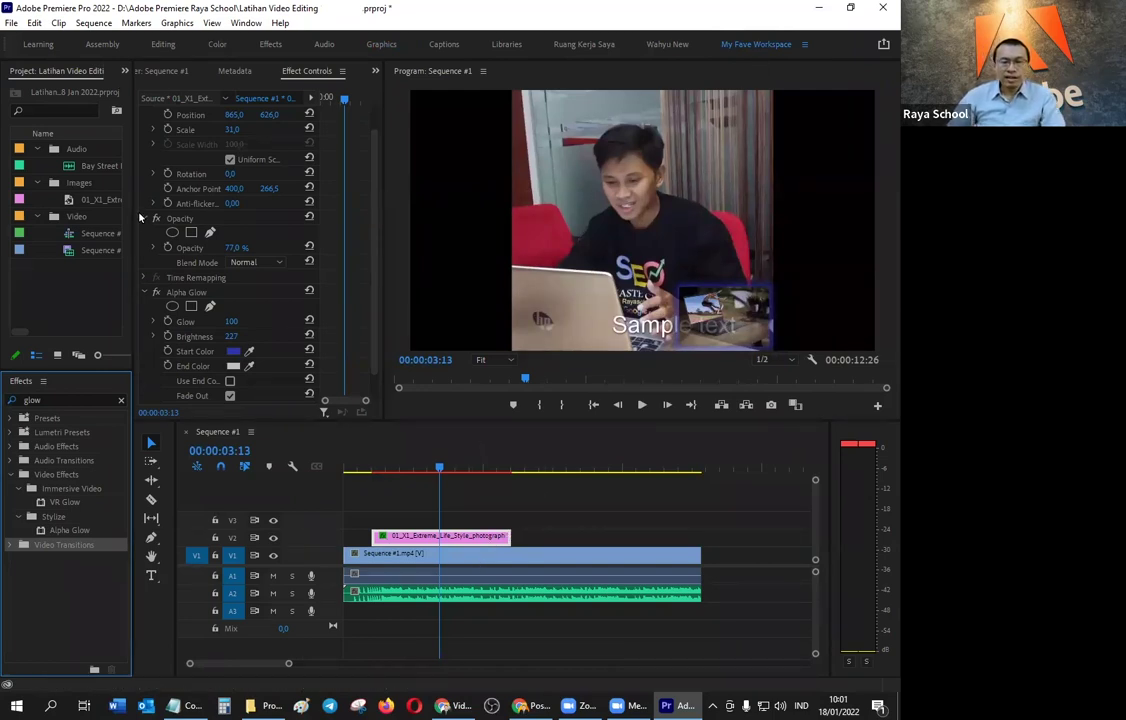
pyautogui.hotkey('alt', 'Tab')
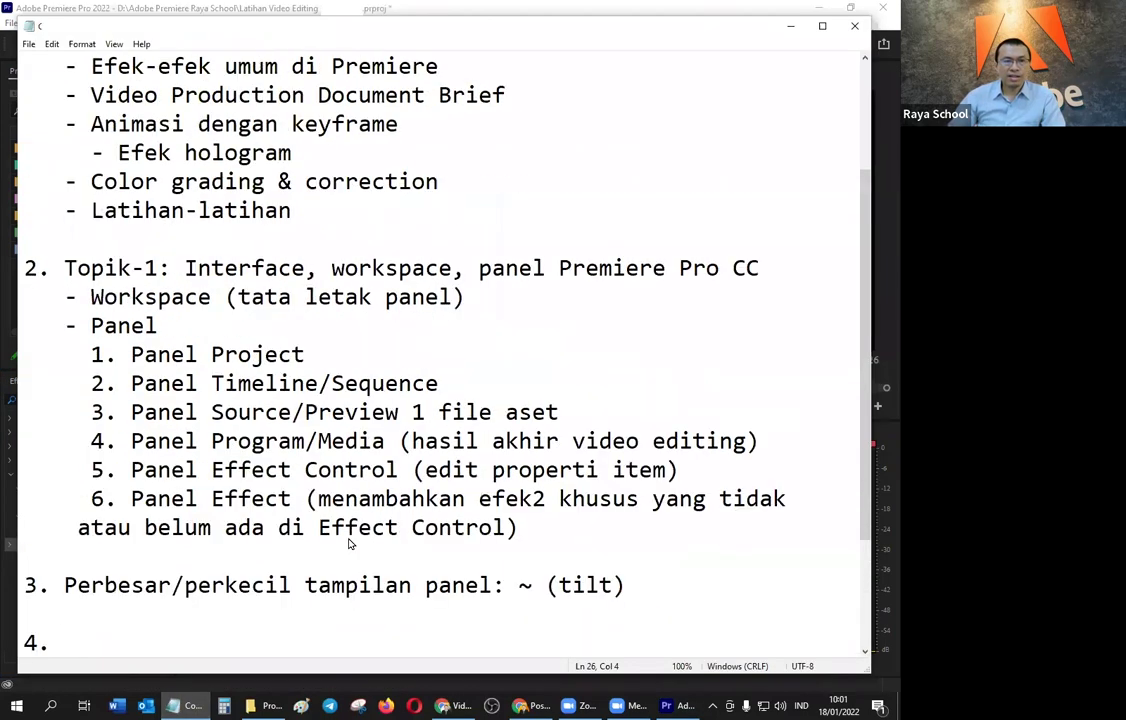
pyautogui.scroll(1, 349, 543)
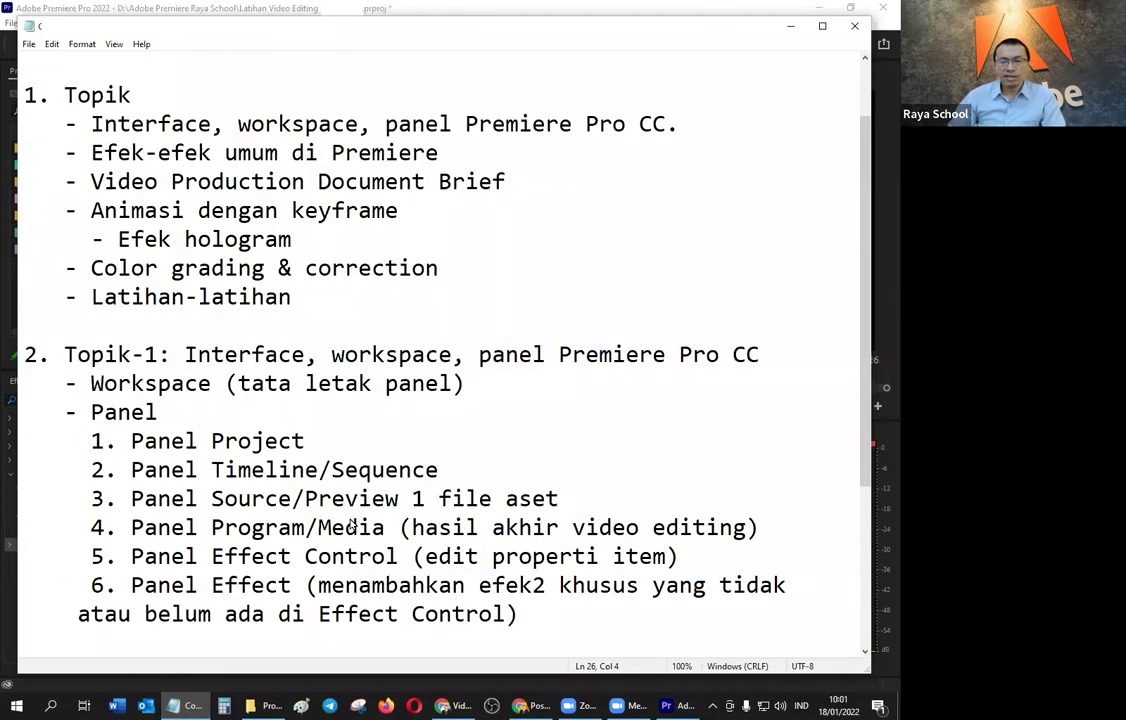
pyautogui.click(826, 705)
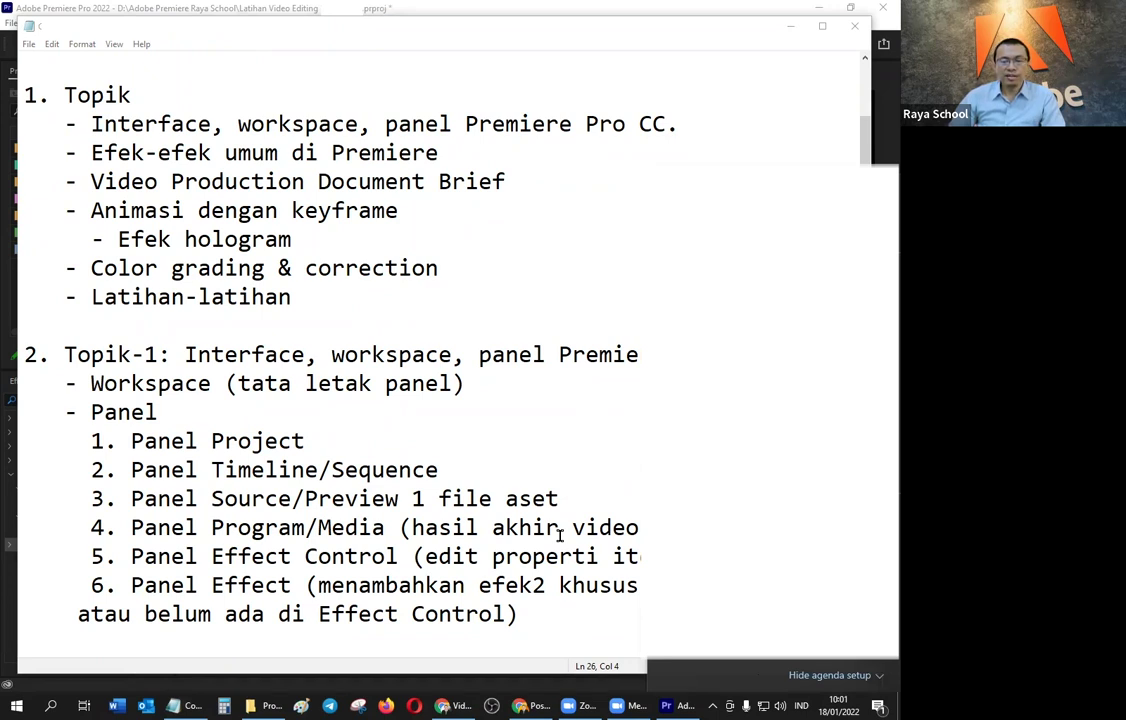
pyautogui.click(792, 28)
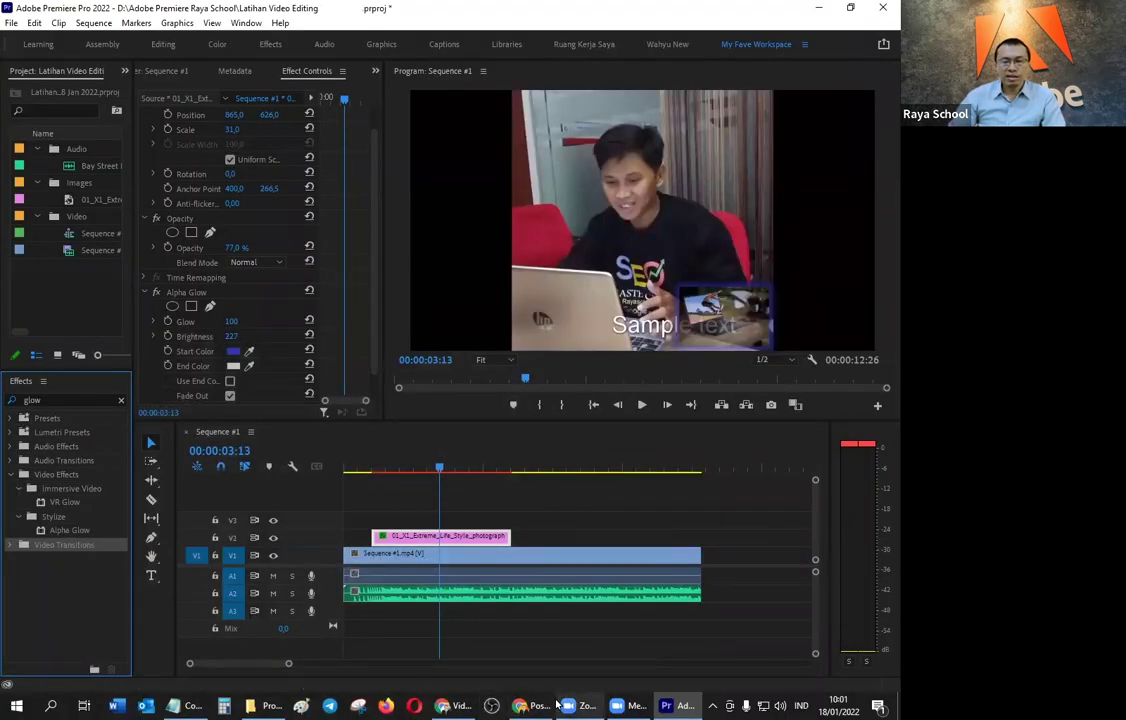
# Step: Switch to Chrome, go to Google Drive and browse the Kursus Video Editing and Materi folders
pyautogui.moveTo(524, 706)
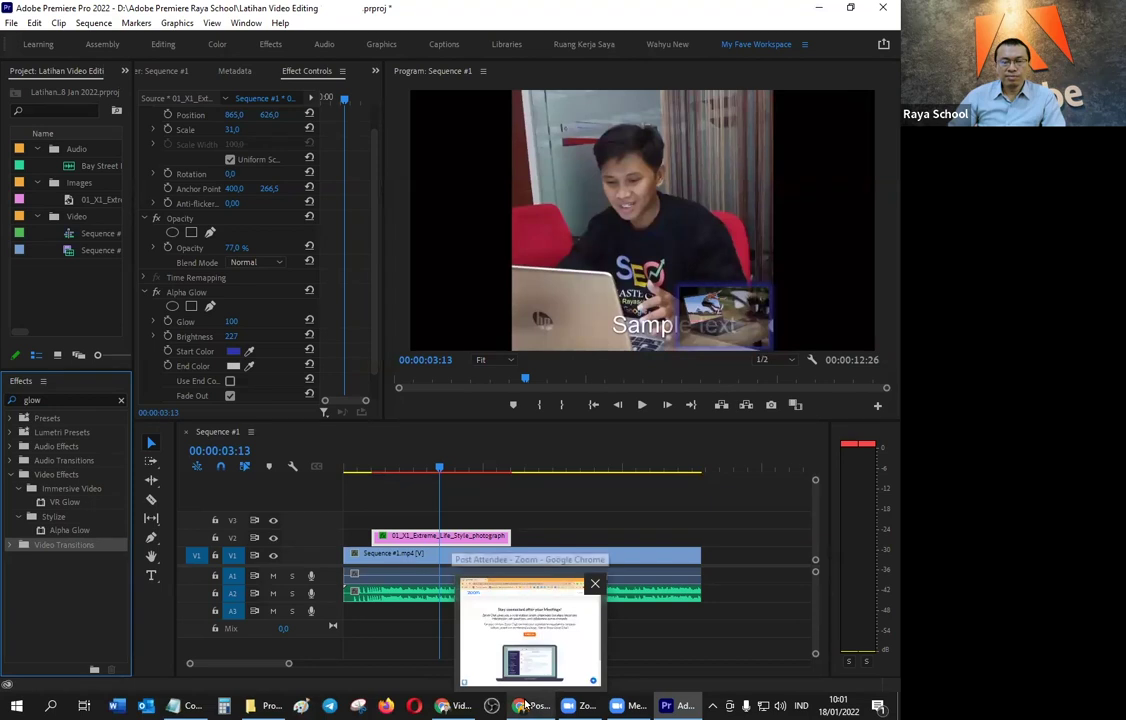
pyautogui.click(522, 666)
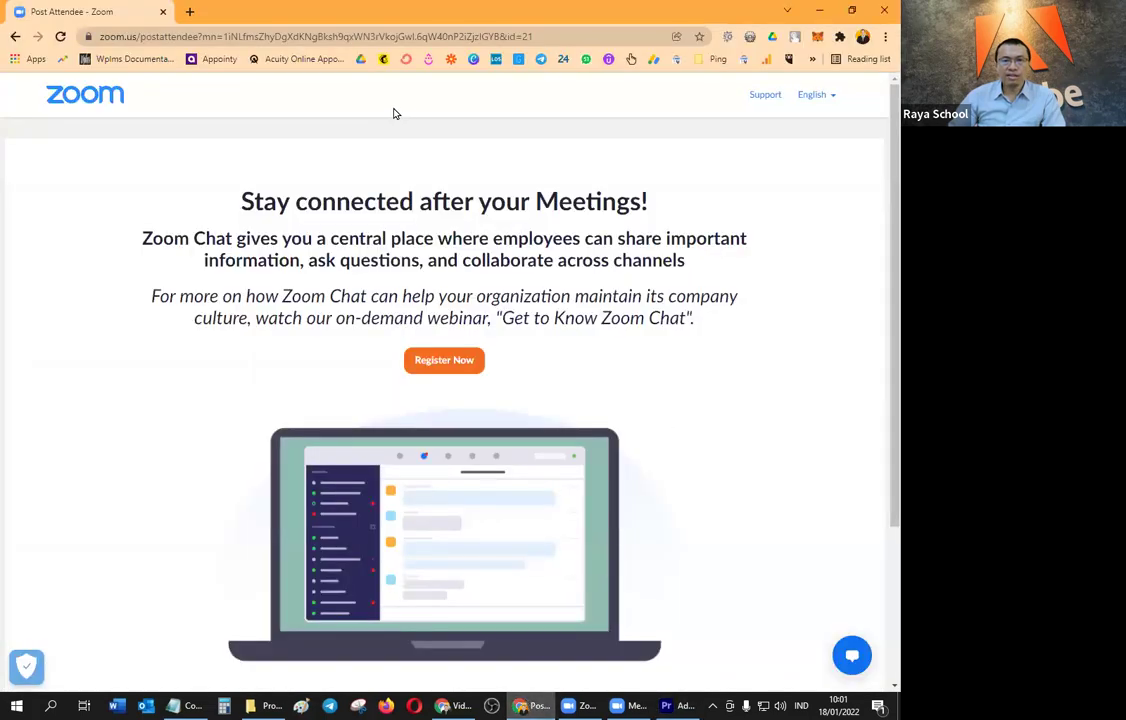
pyautogui.click(361, 60)
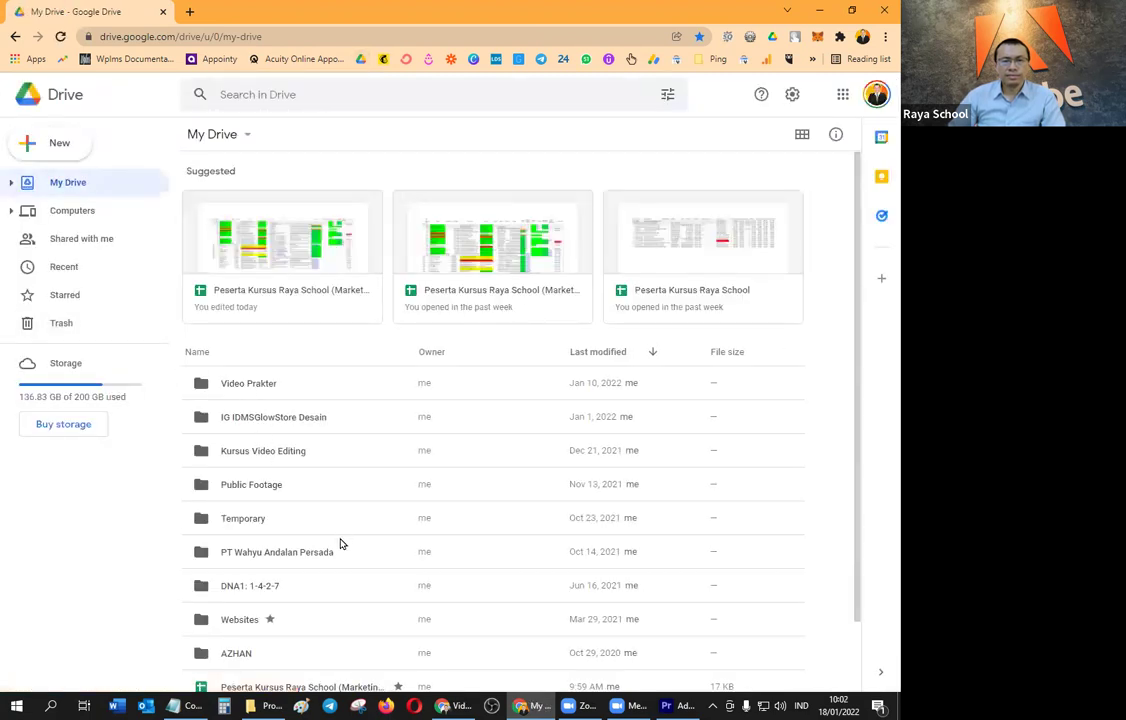
pyautogui.doubleClick(271, 459)
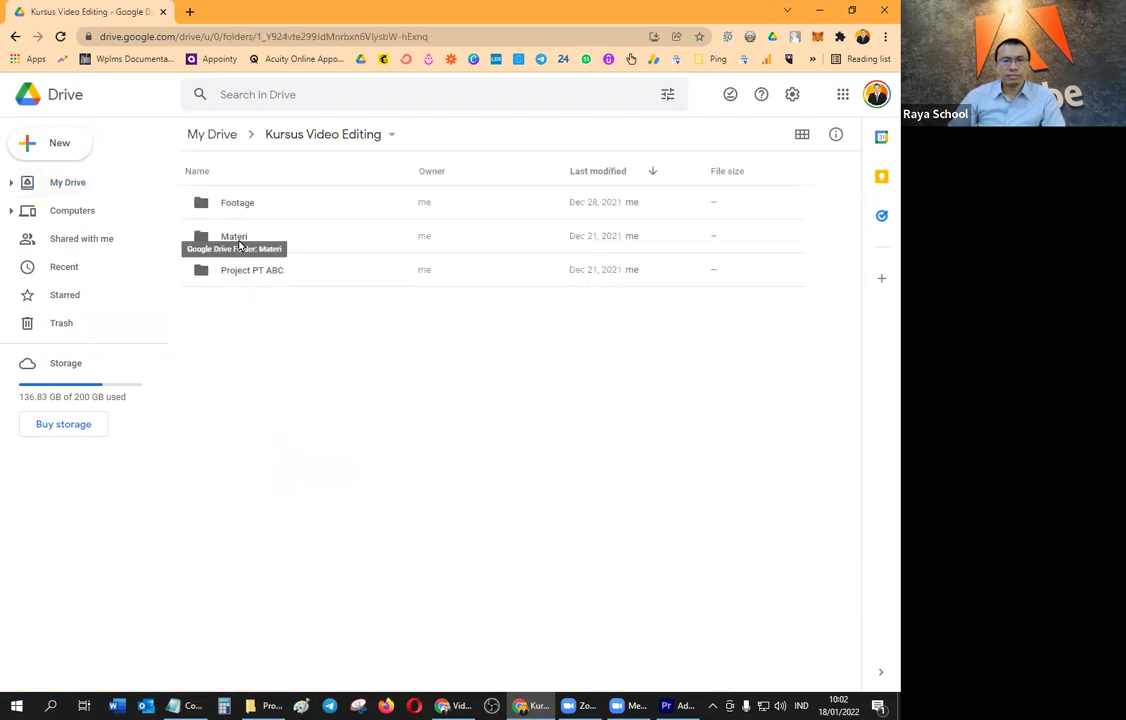
pyautogui.doubleClick(239, 242)
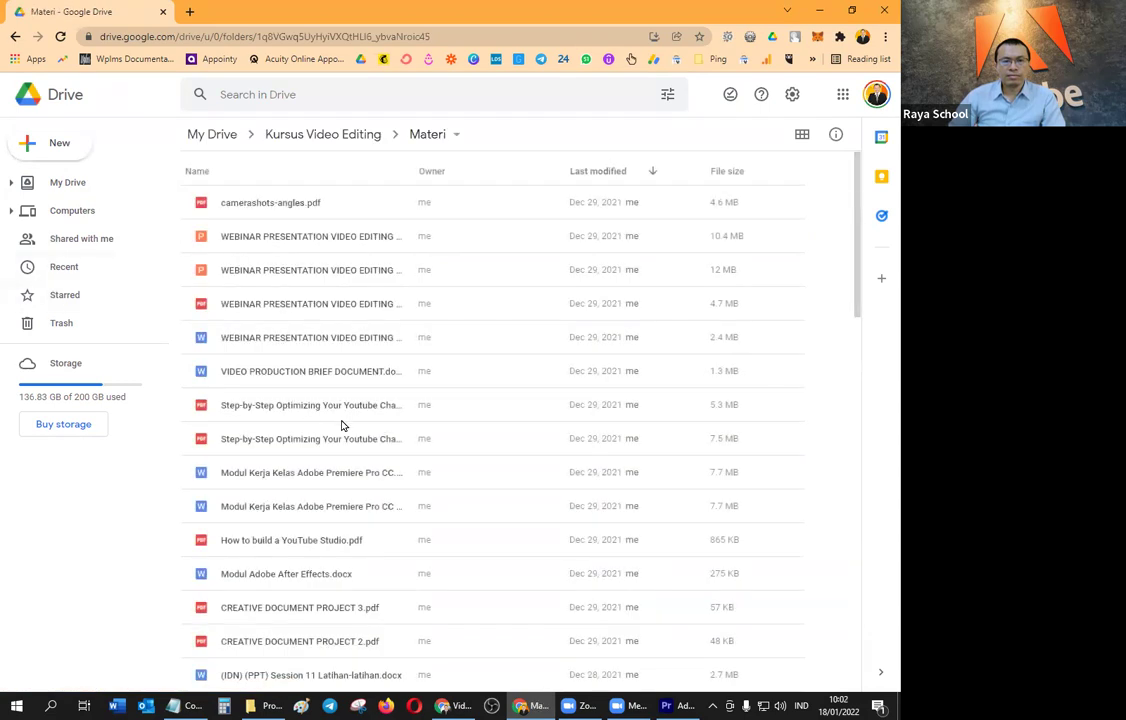
pyautogui.scroll(-3, 341, 425)
pyautogui.scroll(-4, 345, 418)
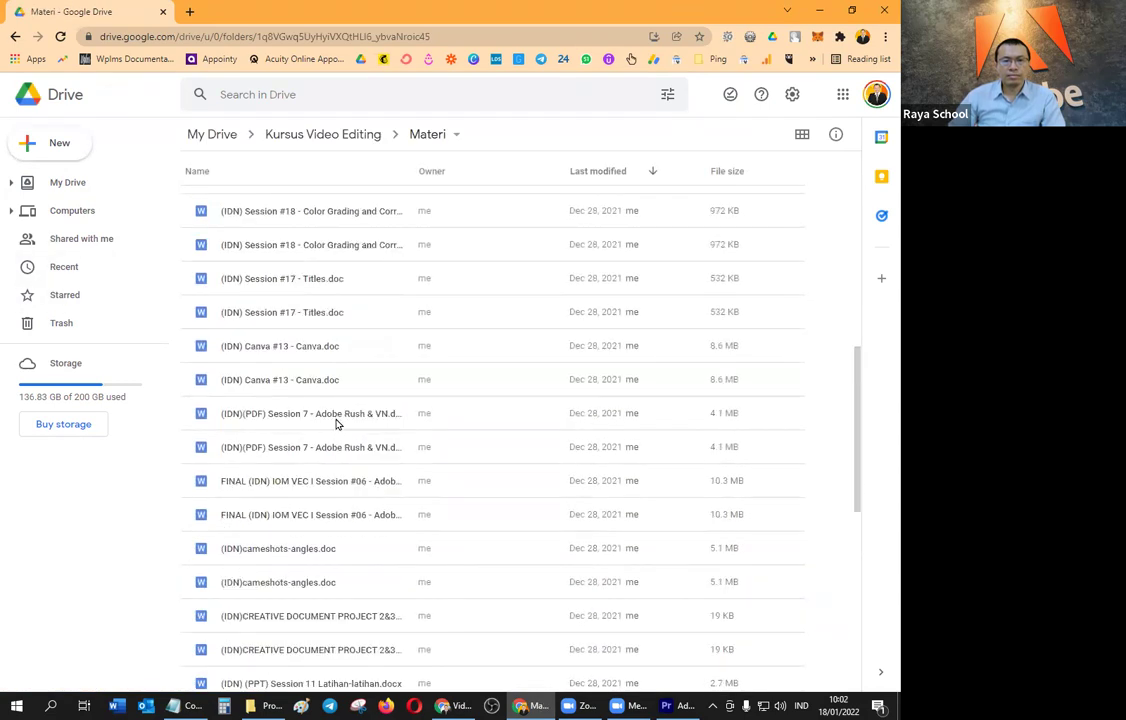
pyautogui.scroll(-3, 345, 418)
pyautogui.scroll(-2, 336, 422)
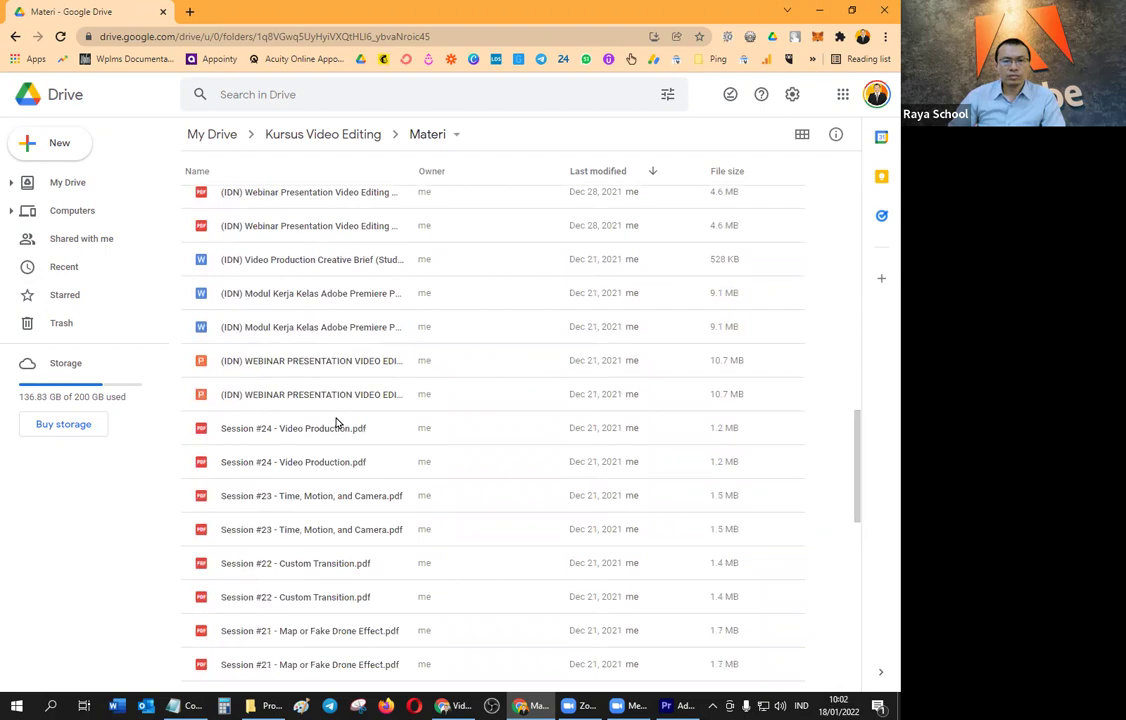
pyautogui.scroll(-5, 337, 422)
pyautogui.scroll(1, 337, 422)
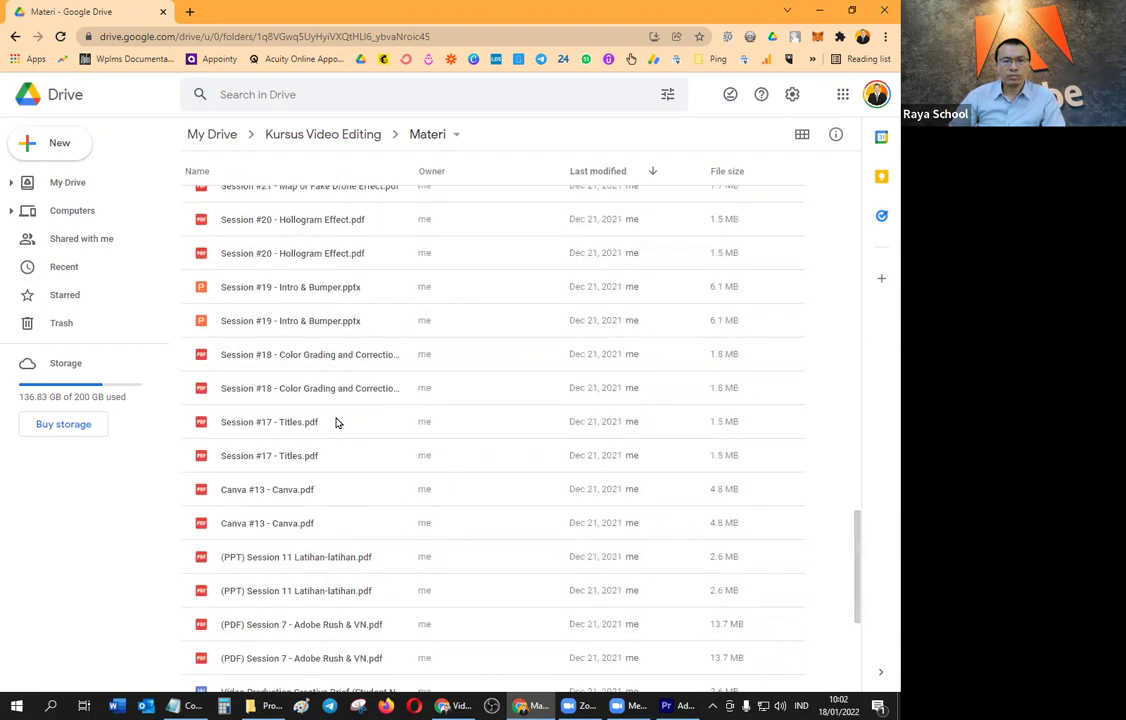
pyautogui.scroll(-3, 336, 422)
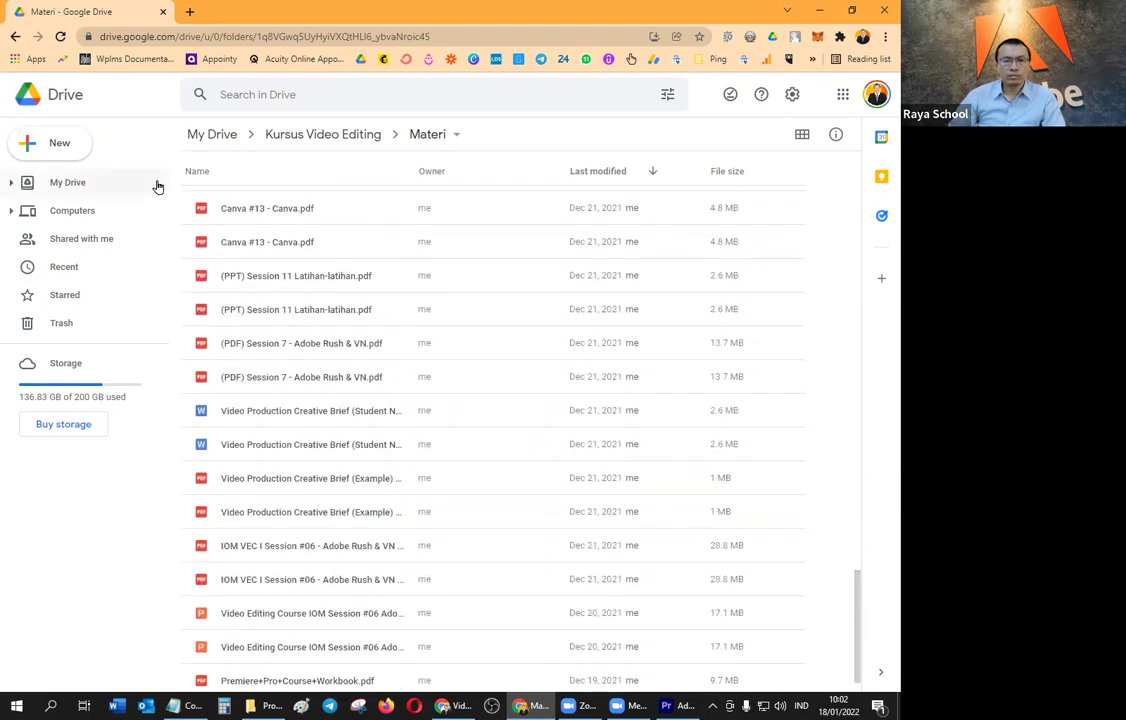
# Step: From Starred, open Materi Kursus > Kursus Video Editing > Adobe Premiere Raya School > Video
pyautogui.click(98, 300)
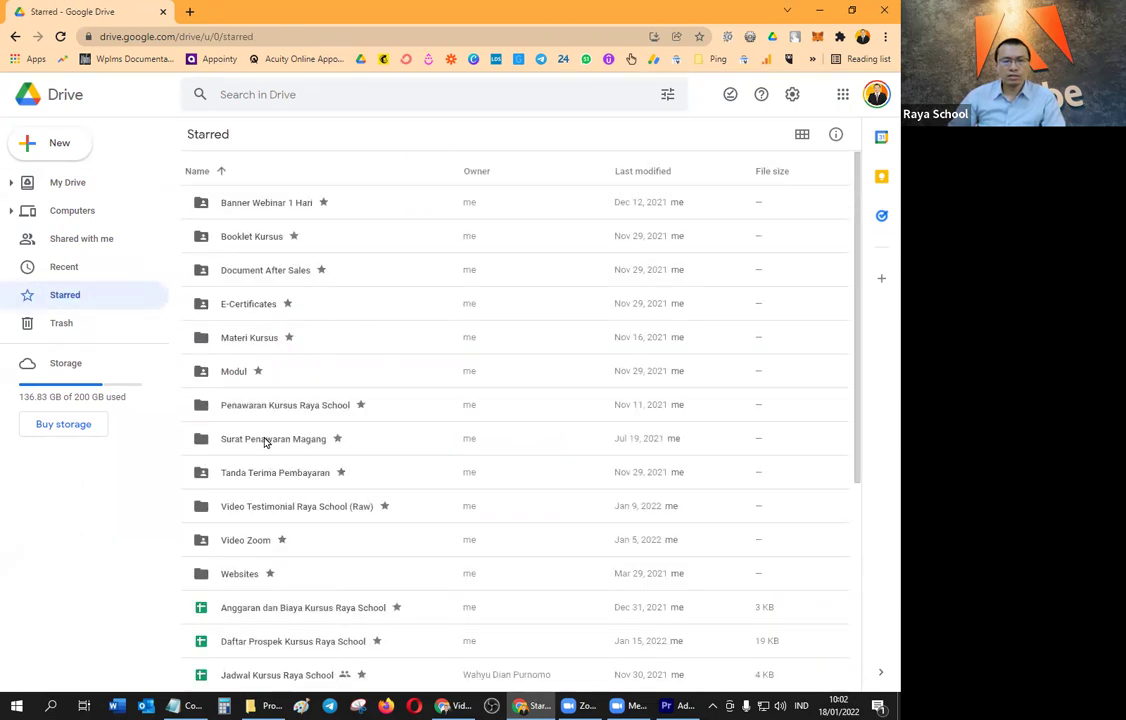
pyautogui.doubleClick(259, 337)
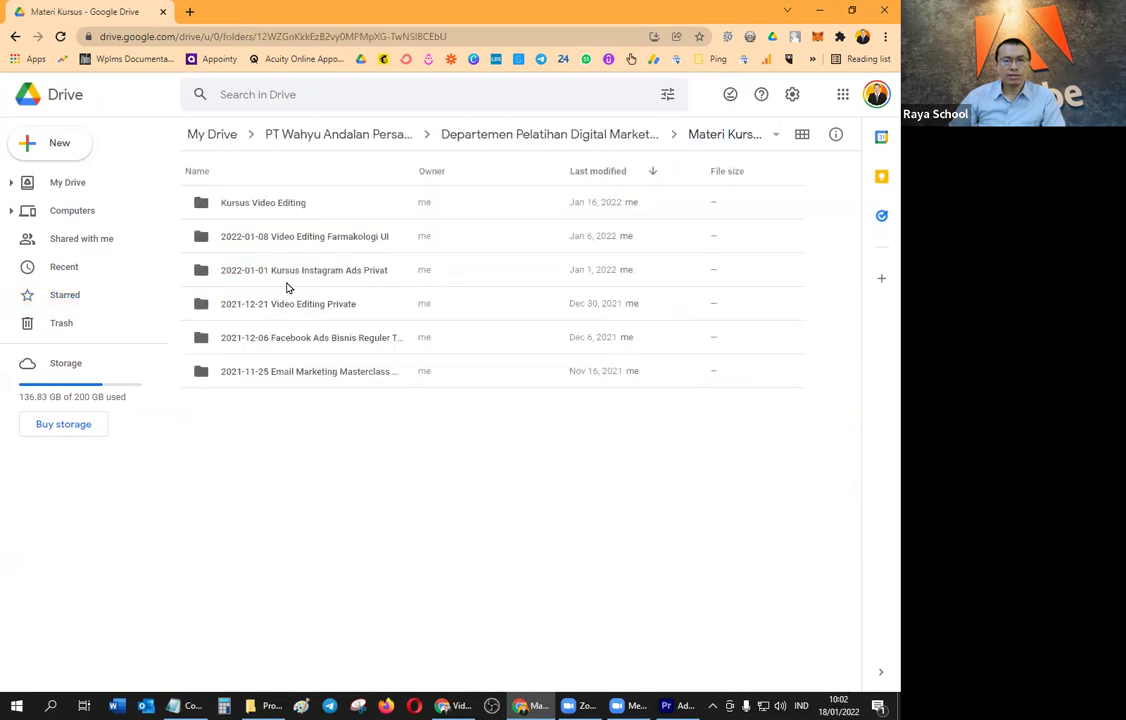
pyautogui.doubleClick(290, 204)
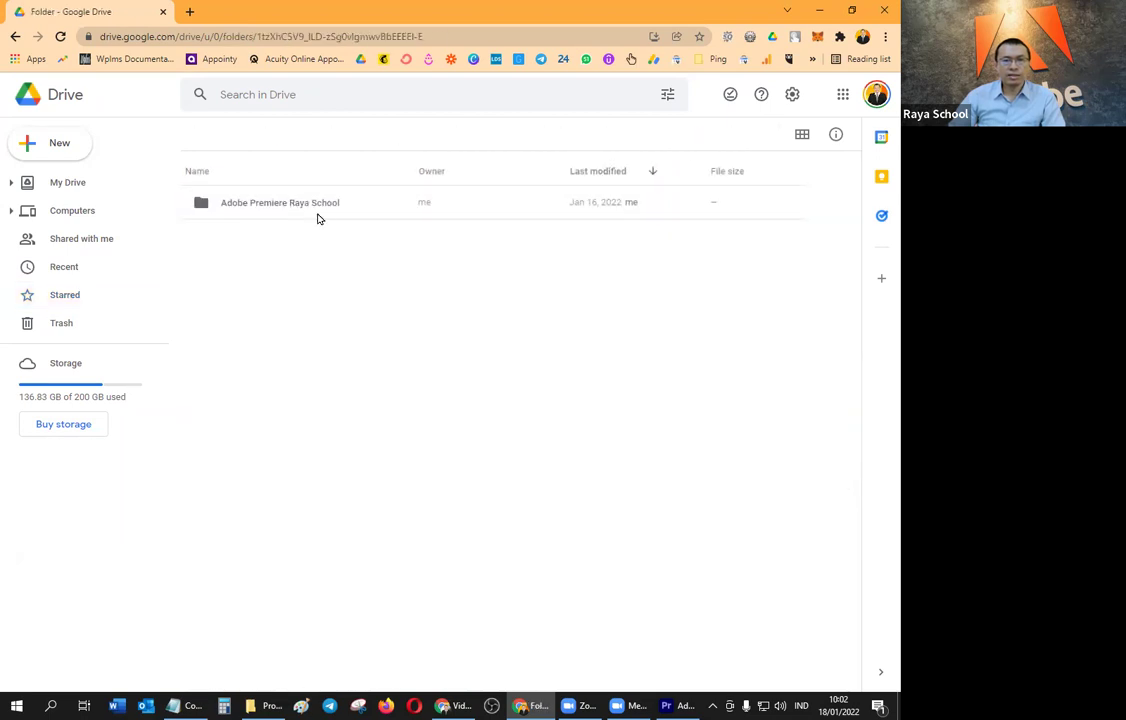
pyautogui.doubleClick(314, 205)
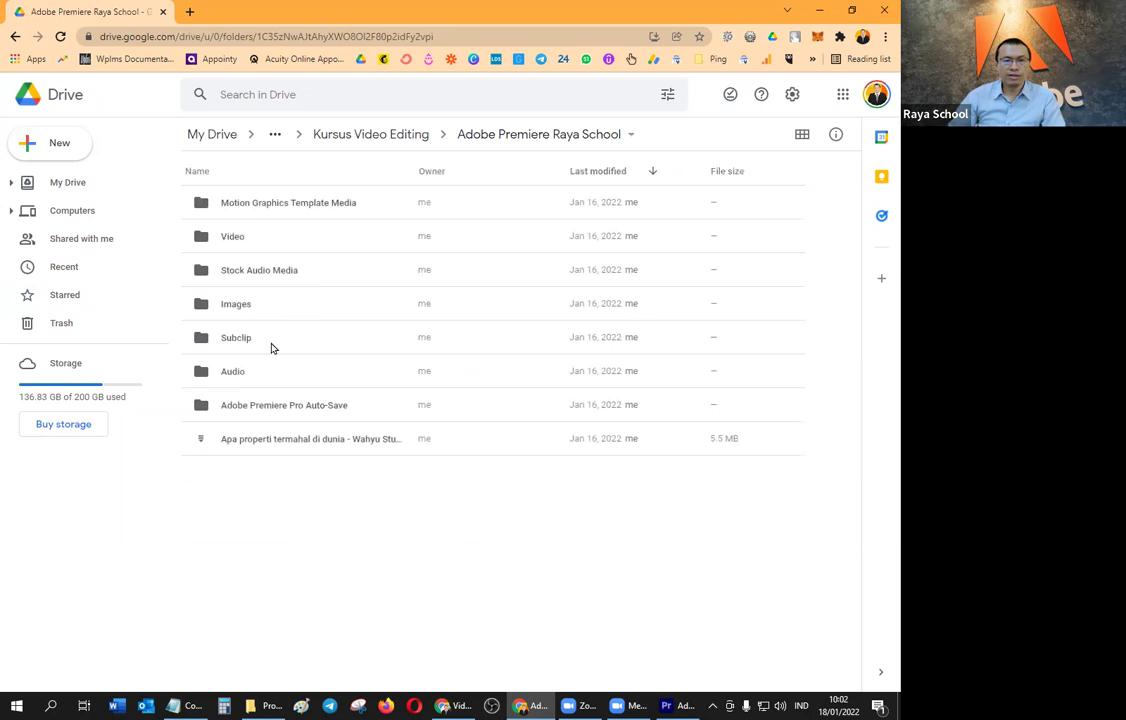
pyautogui.doubleClick(240, 238)
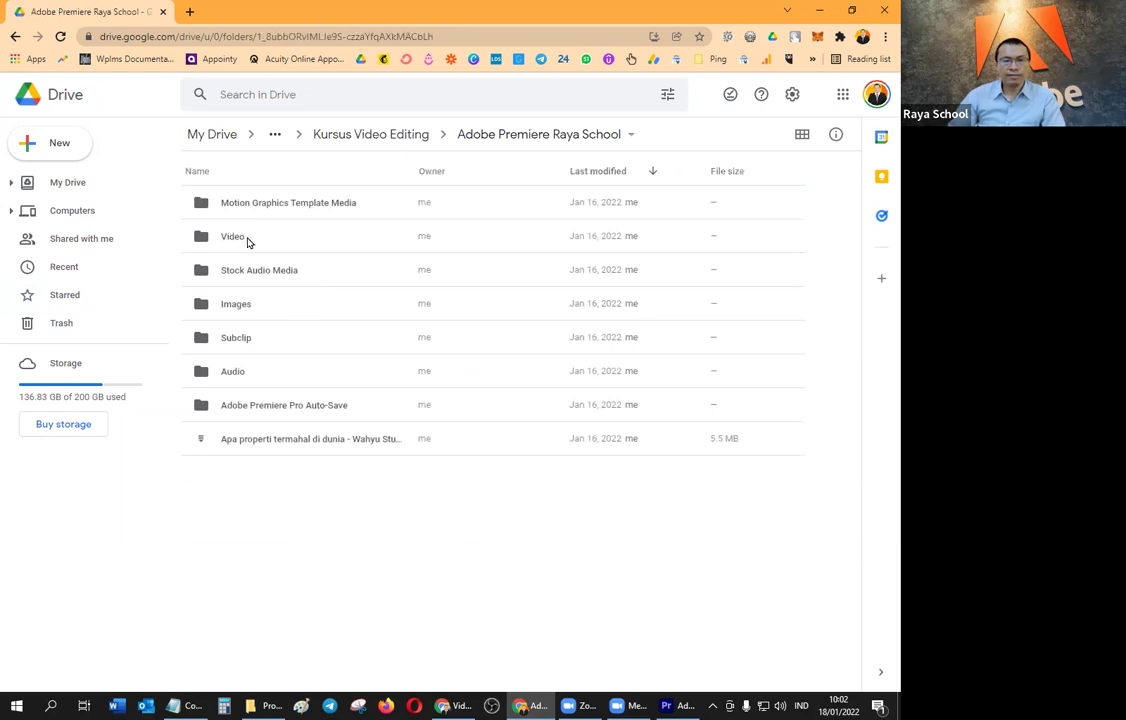